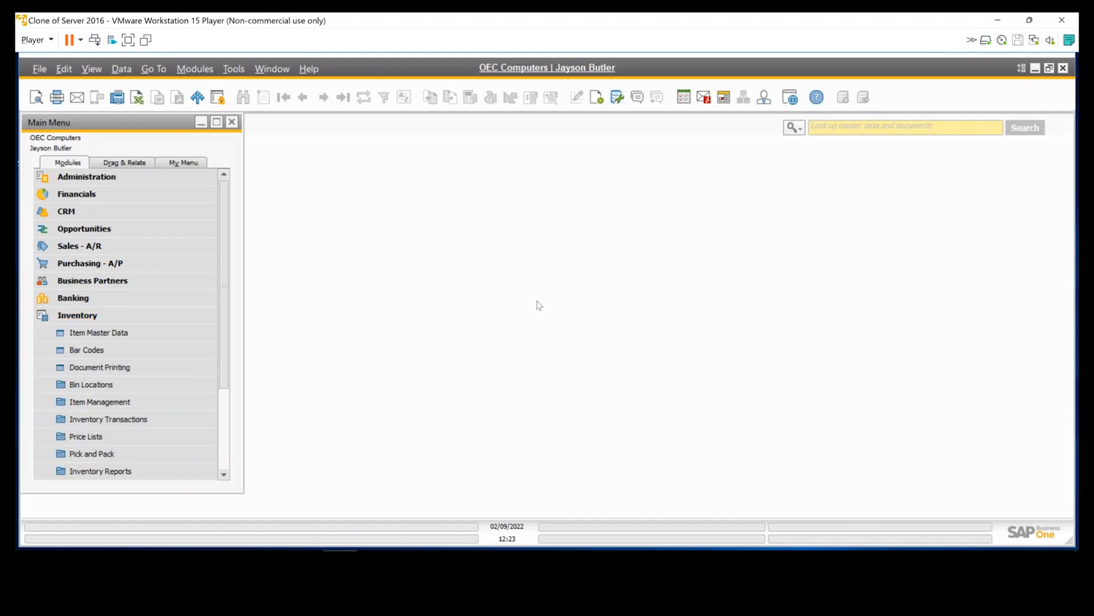
Open the item master data from the Inventory module and display the record for item A00001.
scroll(229, 343, "down", 1)
scroll(228, 354, "down", 4)
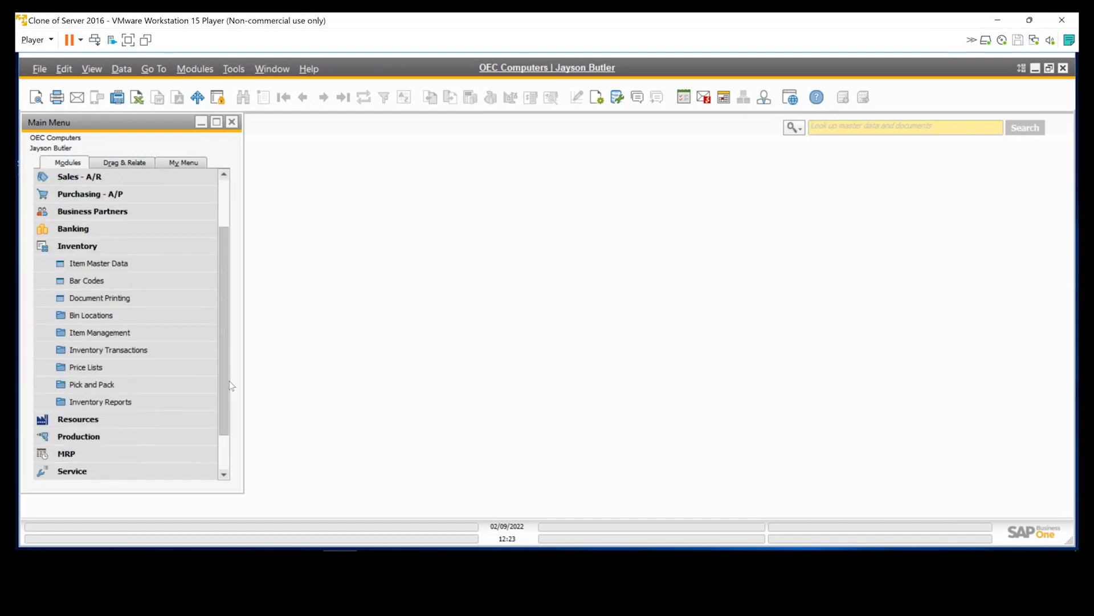
left_click(122, 251)
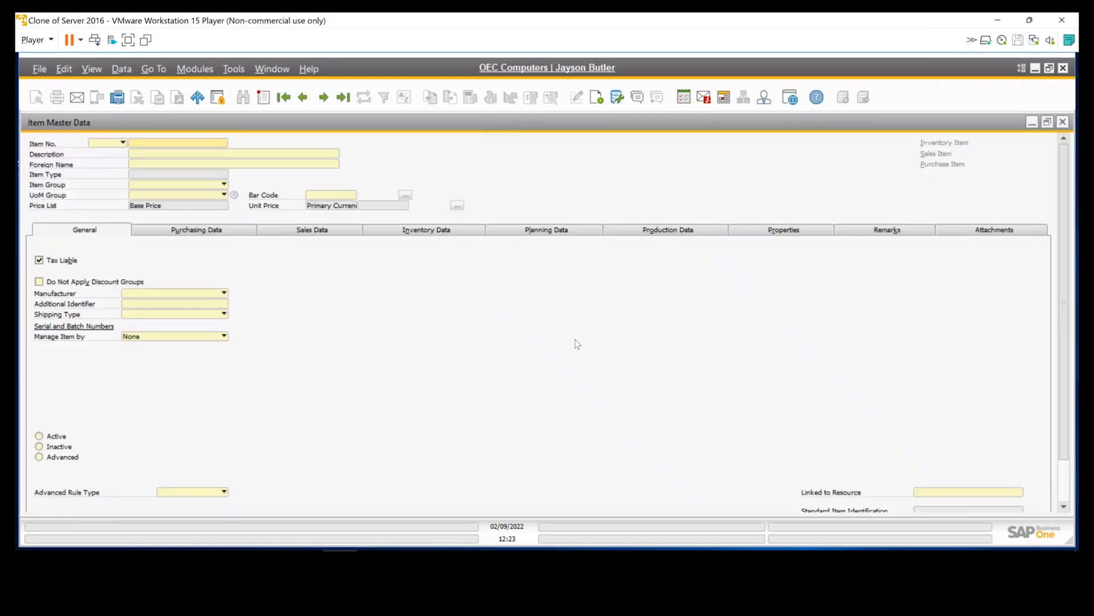
left_click(326, 100)
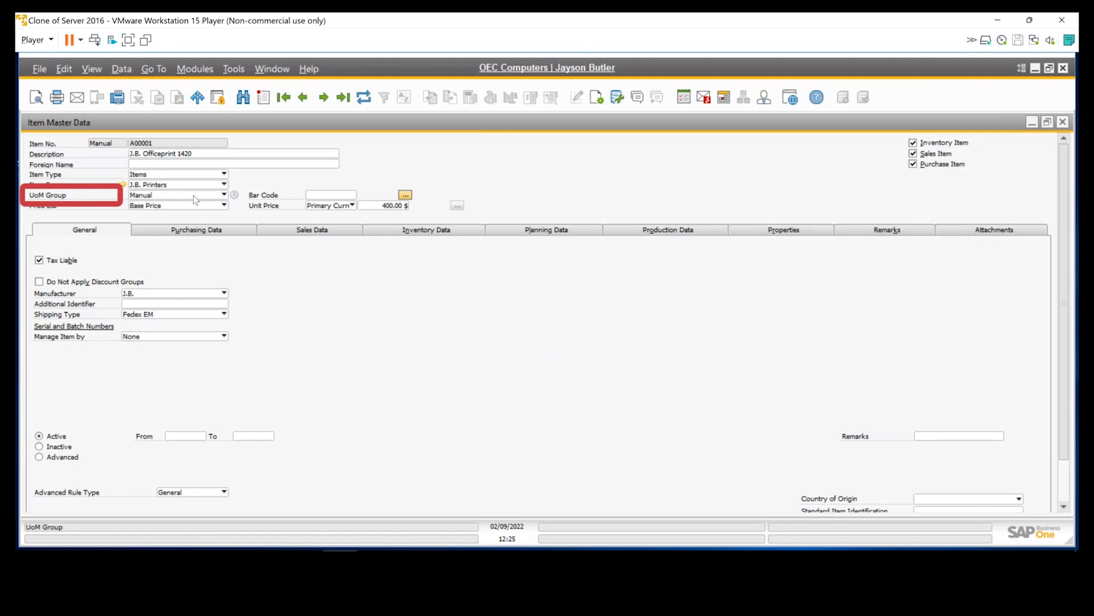
Change the item's UoM group to Paper, accepting the removal of its associated UoMs, package types and UoM prices.
left_click(225, 195)
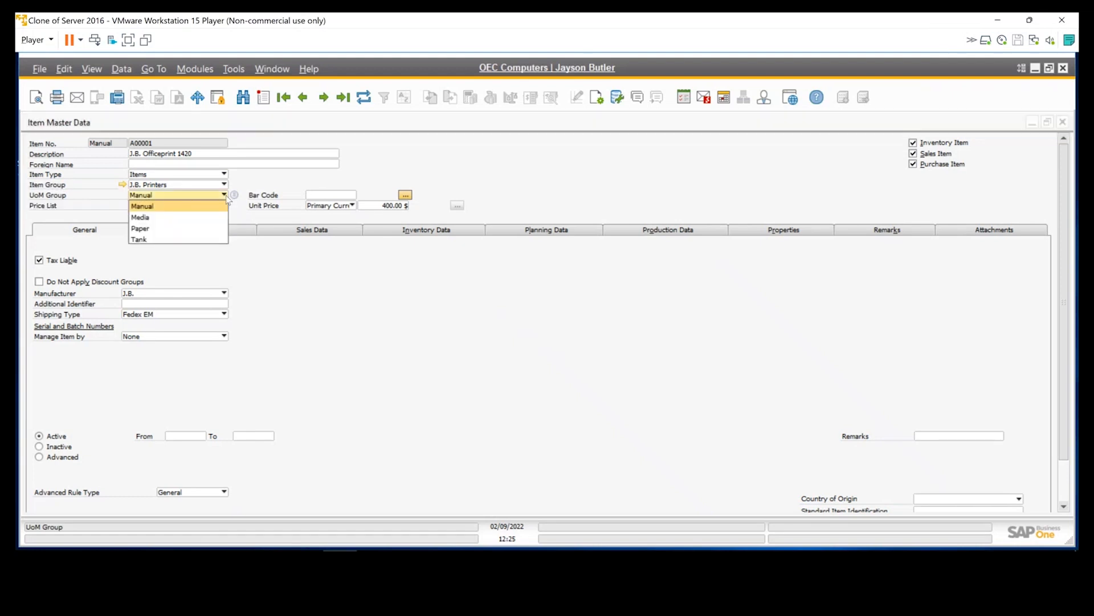
left_click(233, 195)
left_click(235, 198)
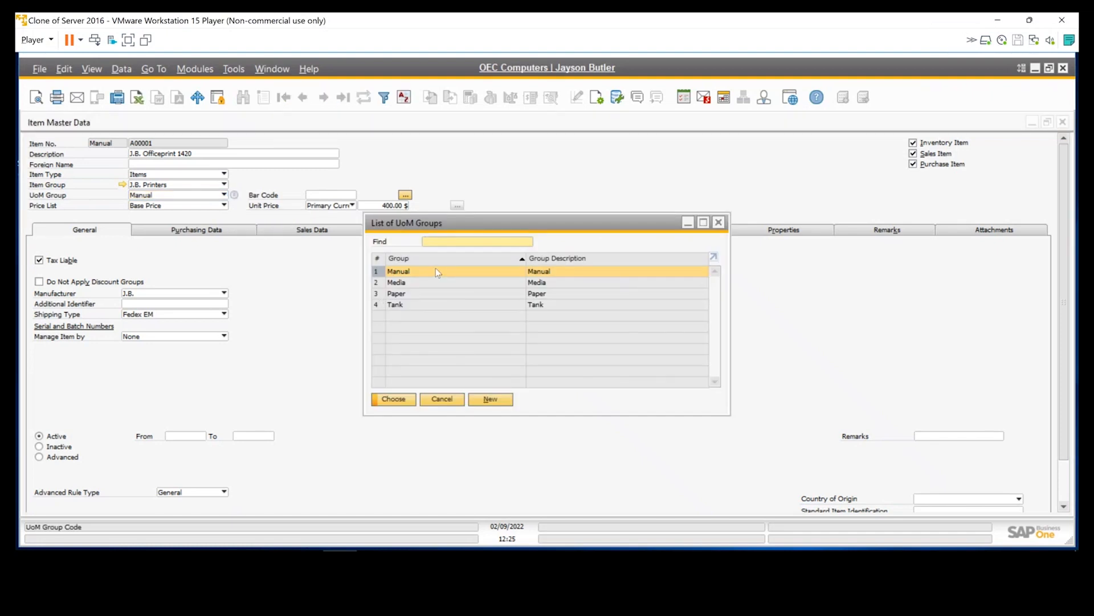
left_click(401, 295)
double_click(401, 294)
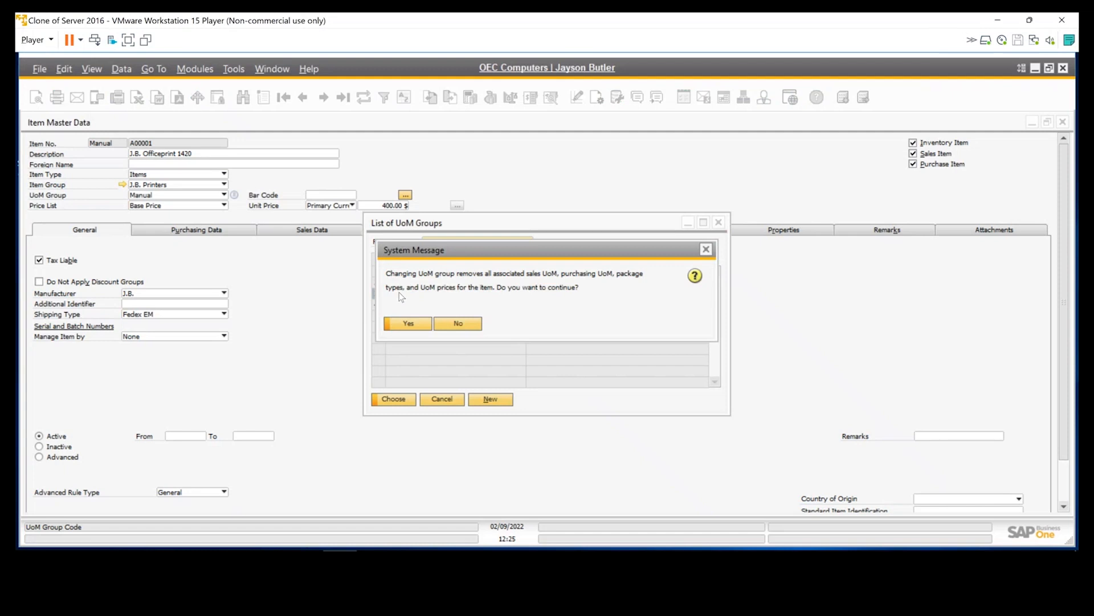
left_click(409, 328)
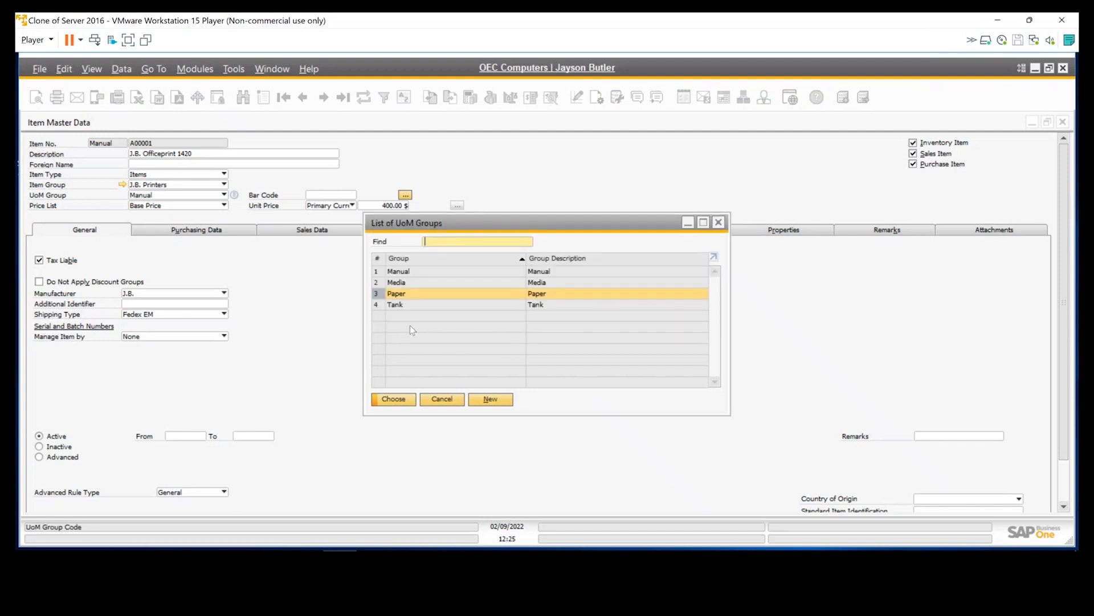
left_click(401, 399)
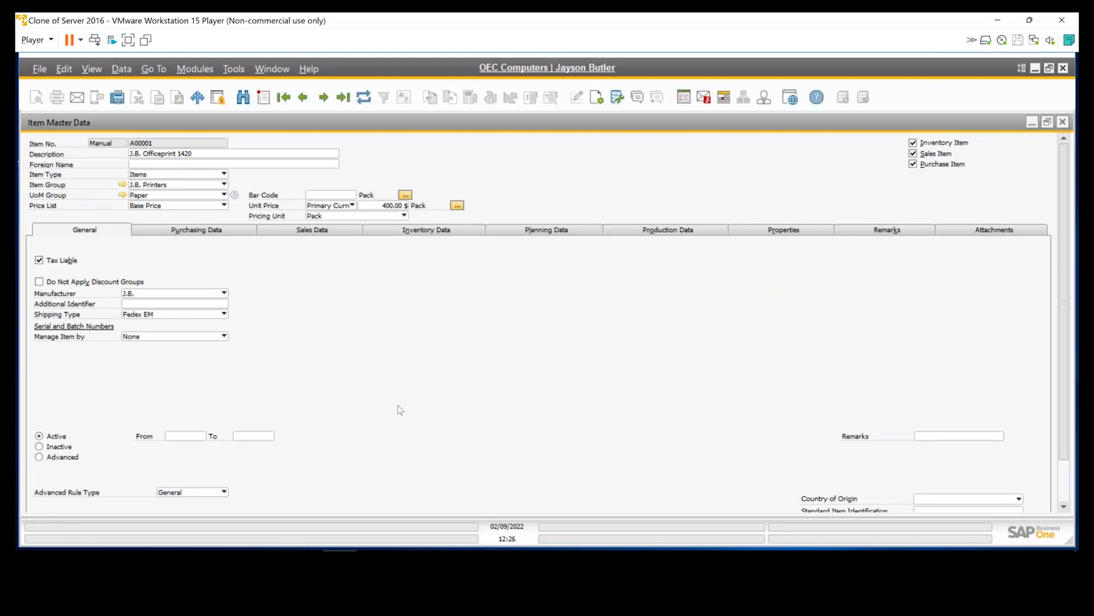
Review the Paper UoM group's definition, comparing alternative quantities and units with the base unit, and close it.
left_click(124, 195)
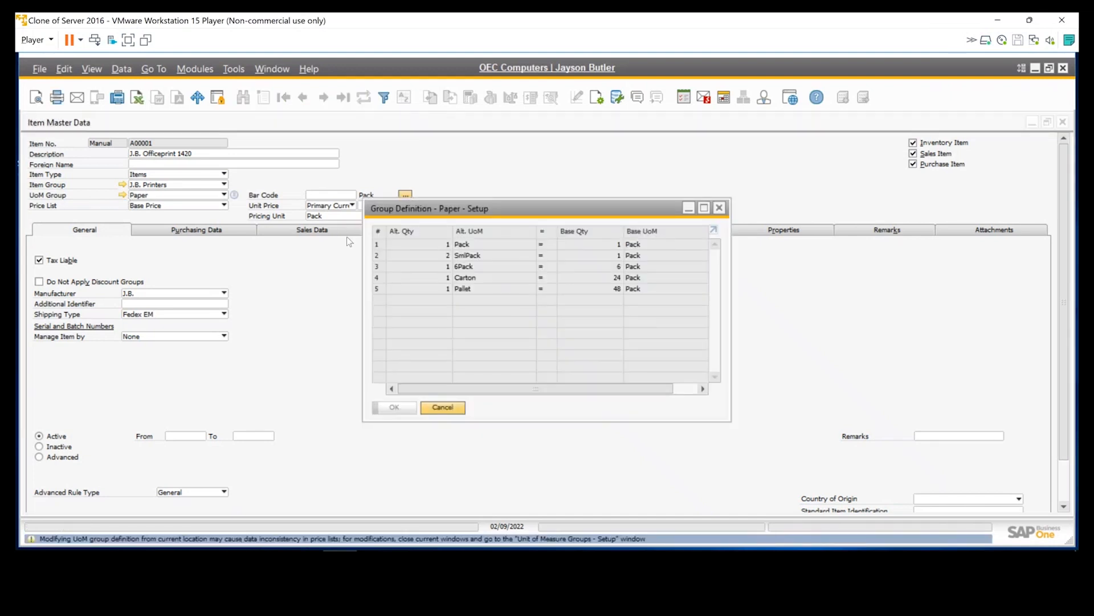
left_click(463, 247)
left_click(619, 248)
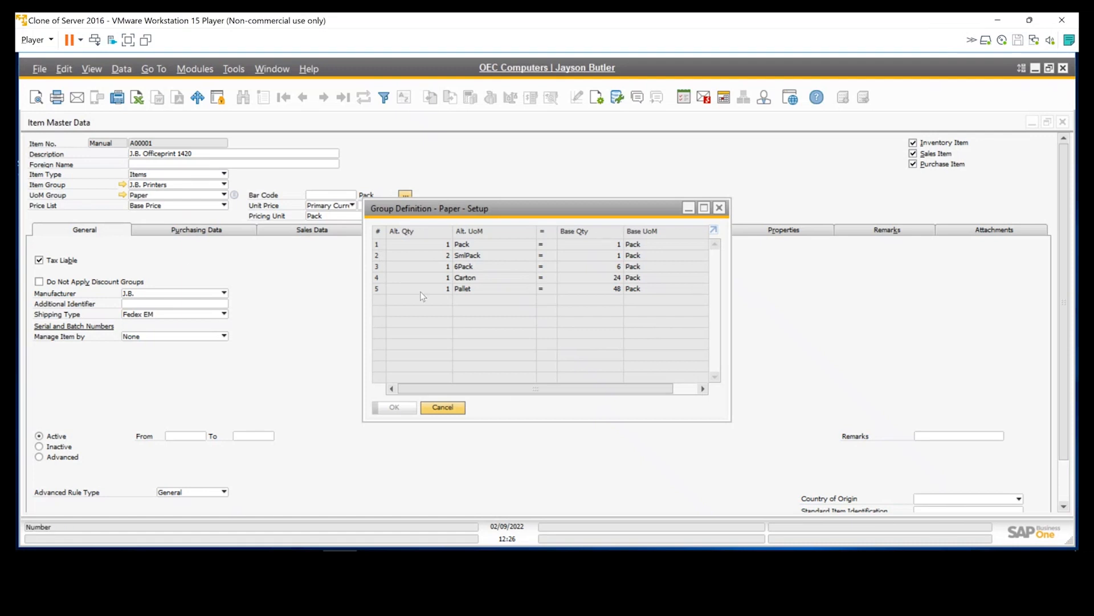
left_click(721, 210)
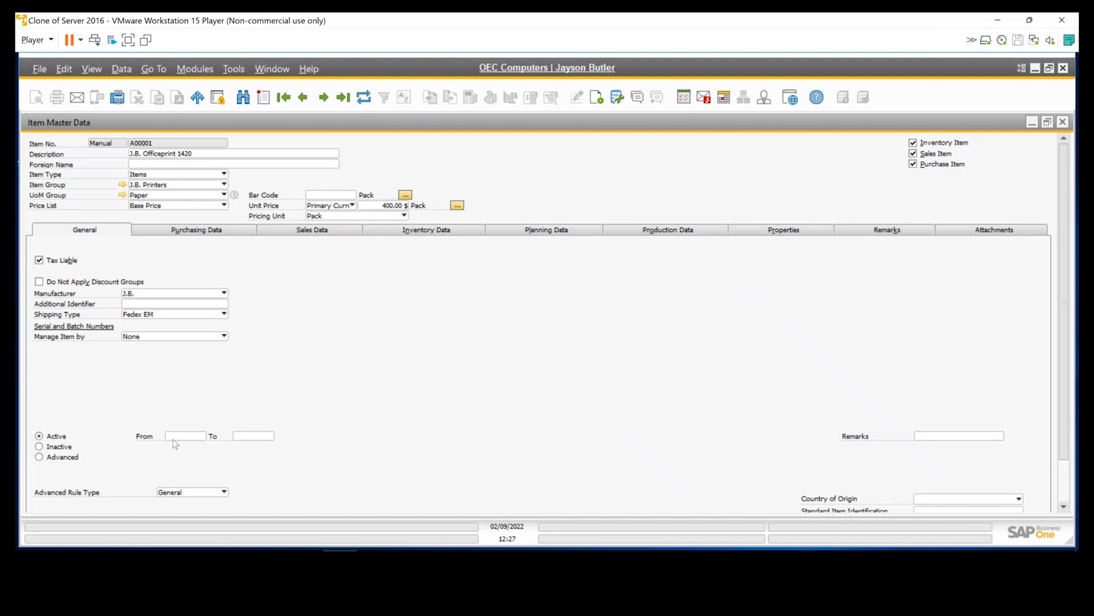
Check how the item is managed by serial or batch numbers, and view its purchasing data with the preferred vendors list.
left_click(159, 336)
left_click(201, 235)
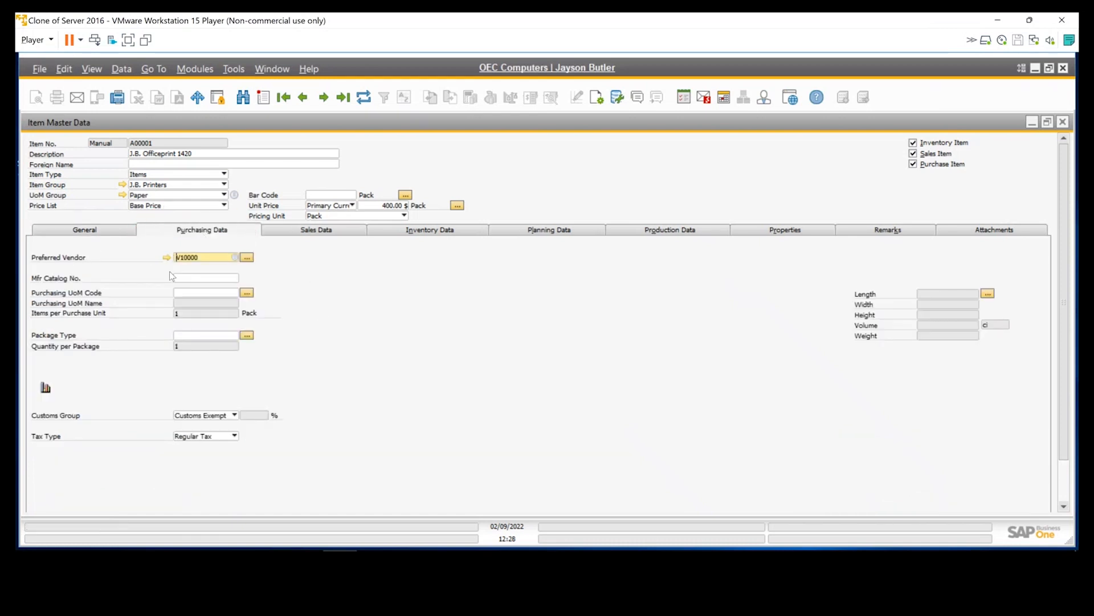
left_click(247, 257)
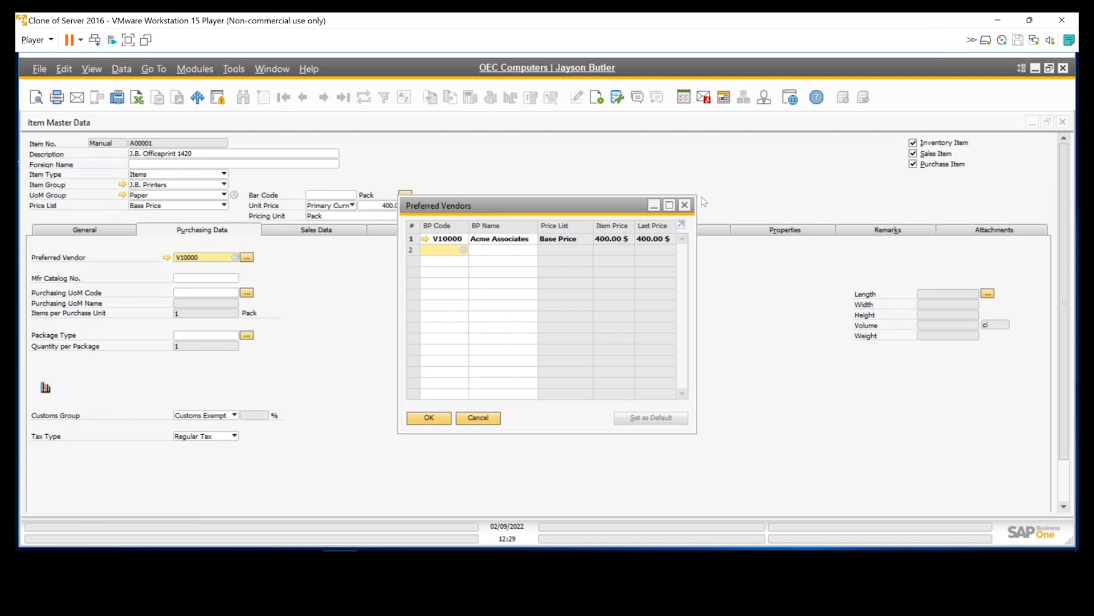
left_click(684, 206)
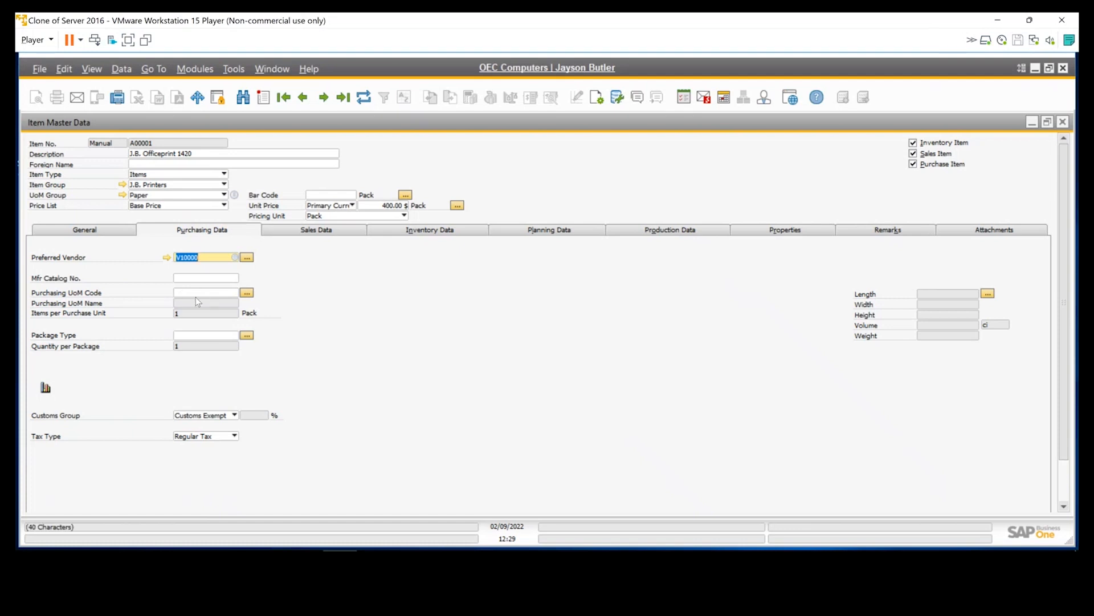
Review the item's sales data and inventory data, including the options for setting the inventory method.
left_click(326, 233)
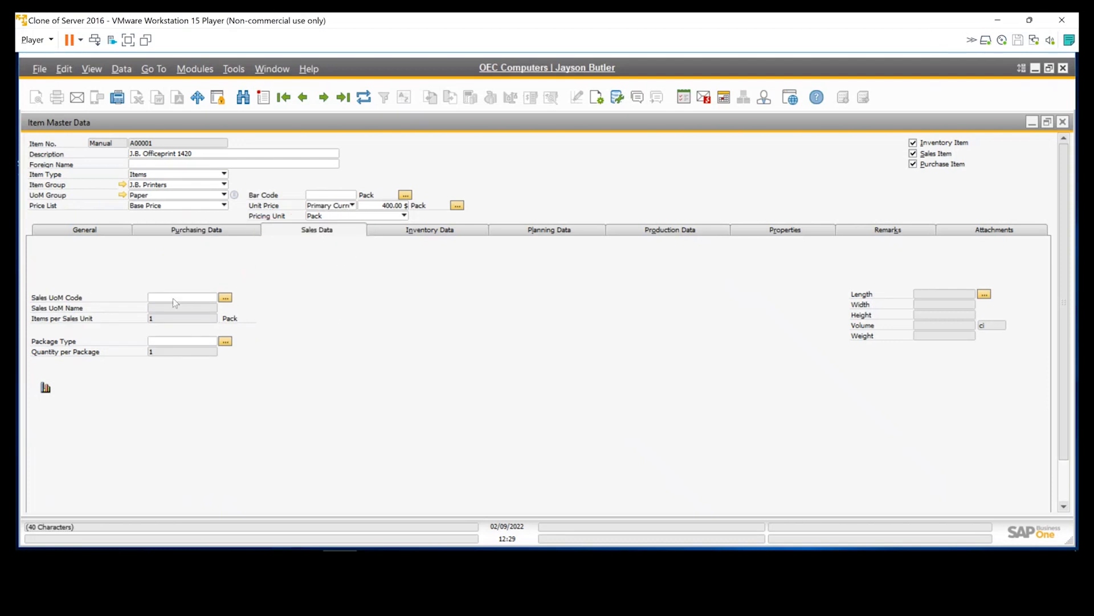
left_click(409, 233)
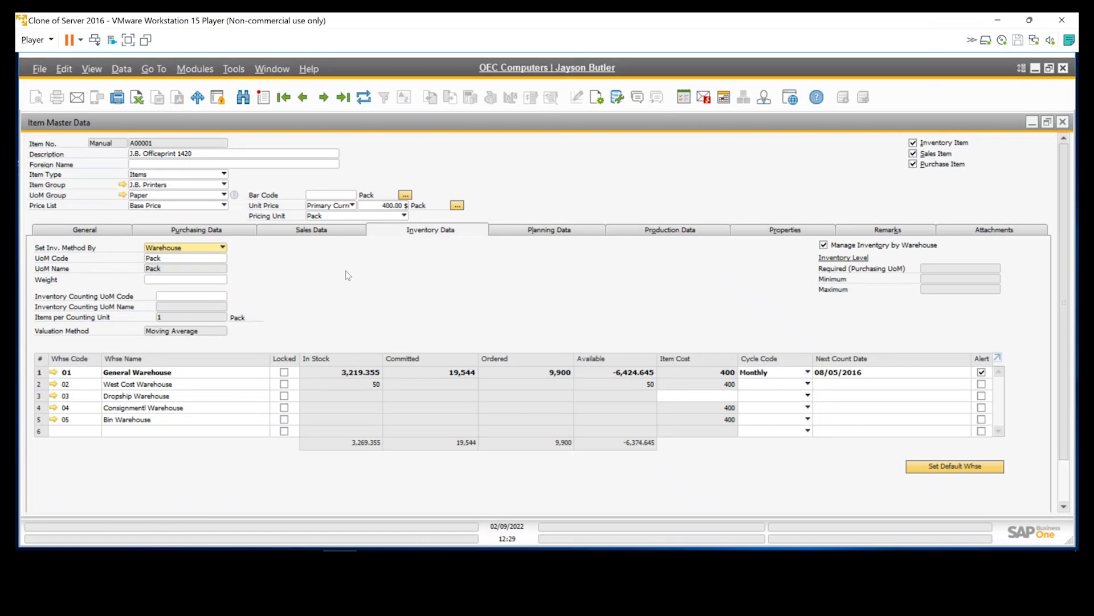
left_click(223, 247)
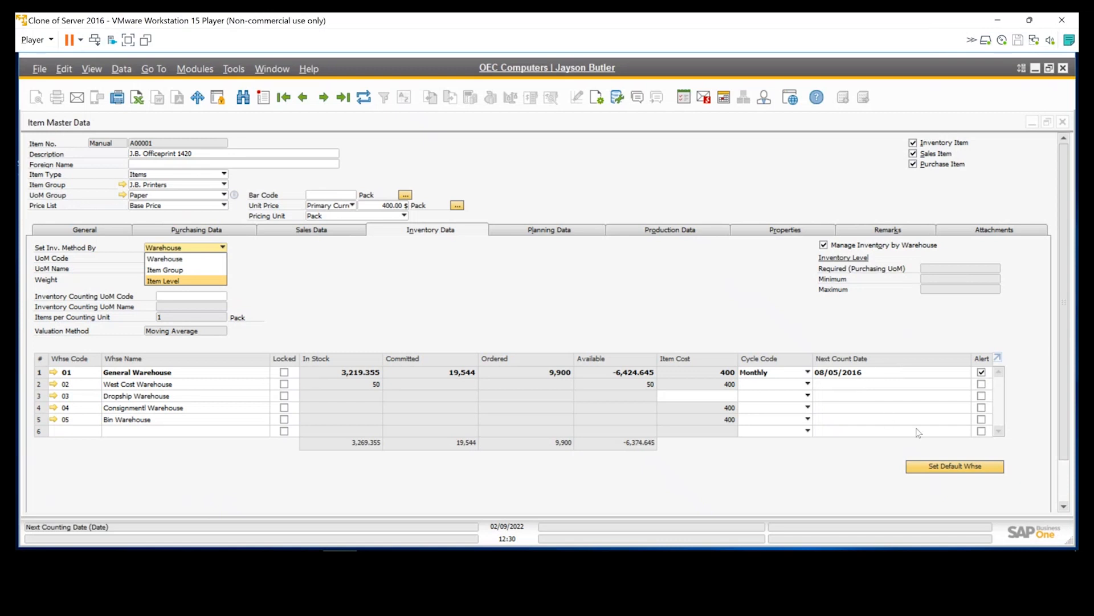
left_click(636, 303)
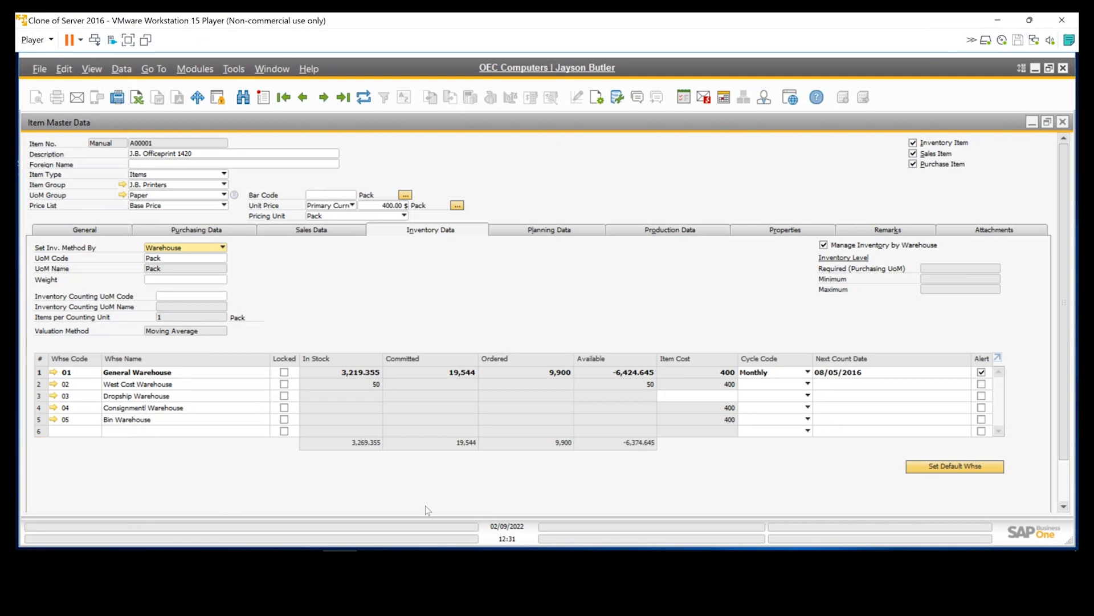
Inspect the setup of the Dropship Warehouse and the bin location settings of the Bin Warehouse.
left_click(55, 397)
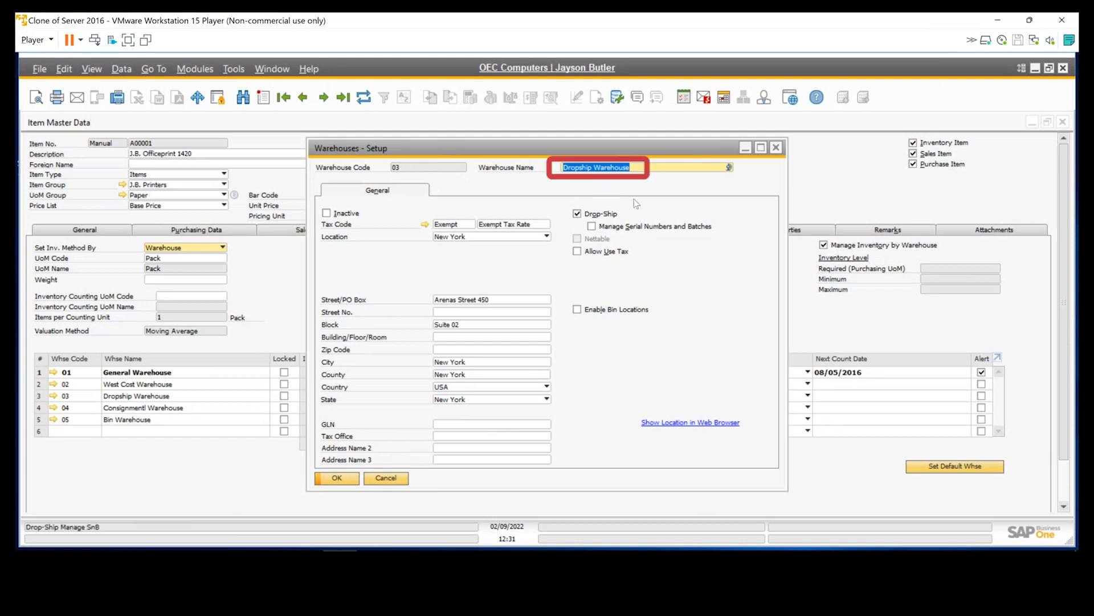
left_click(777, 149)
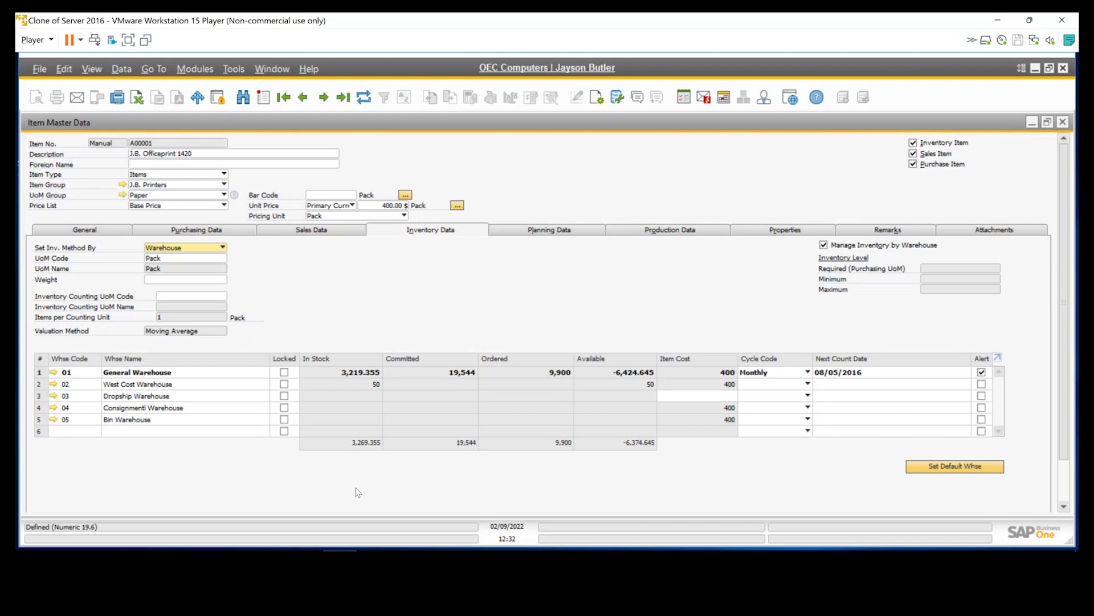
left_click(53, 420)
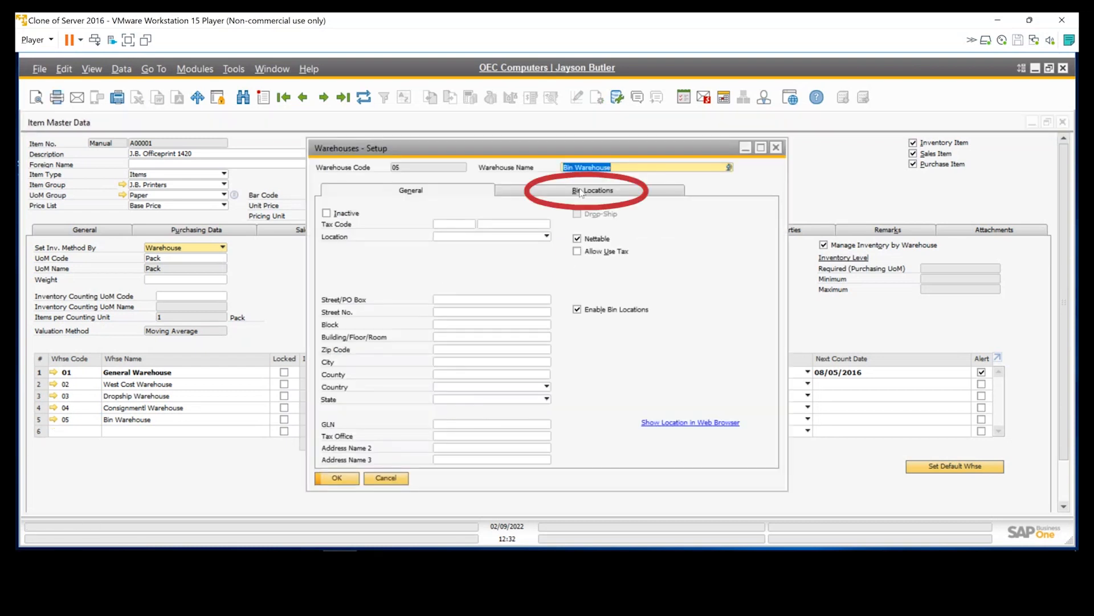
left_click(558, 191)
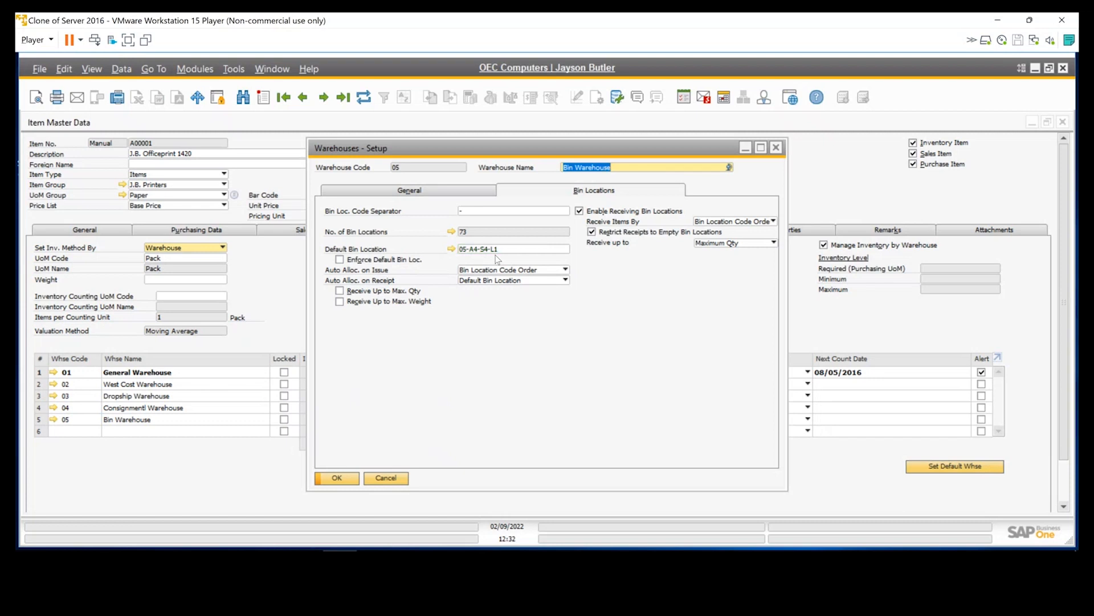
Examine the Bin Warehouse's list of bin locations and the contents of bin 05-A4-S4-L1, and return to the item.
left_click(453, 231)
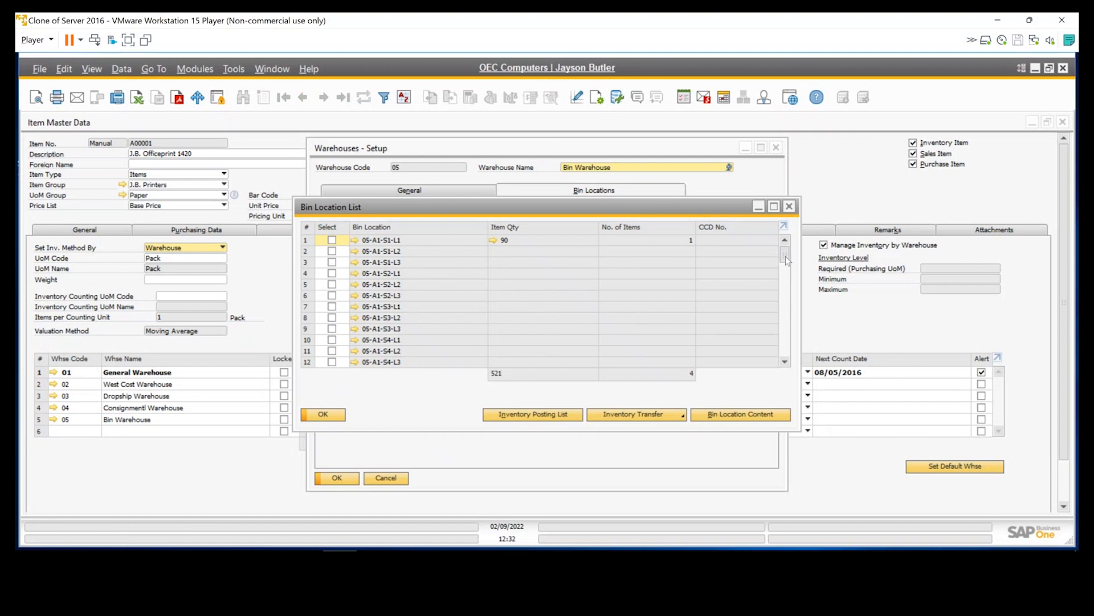
left_click_drag(786, 255, 781, 358)
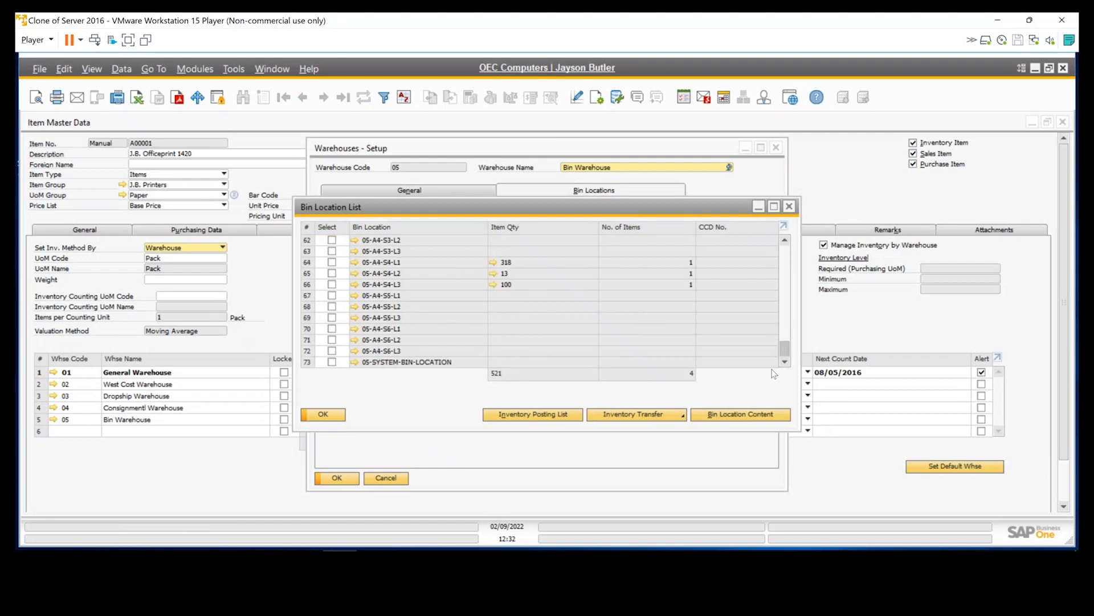
left_click(492, 263)
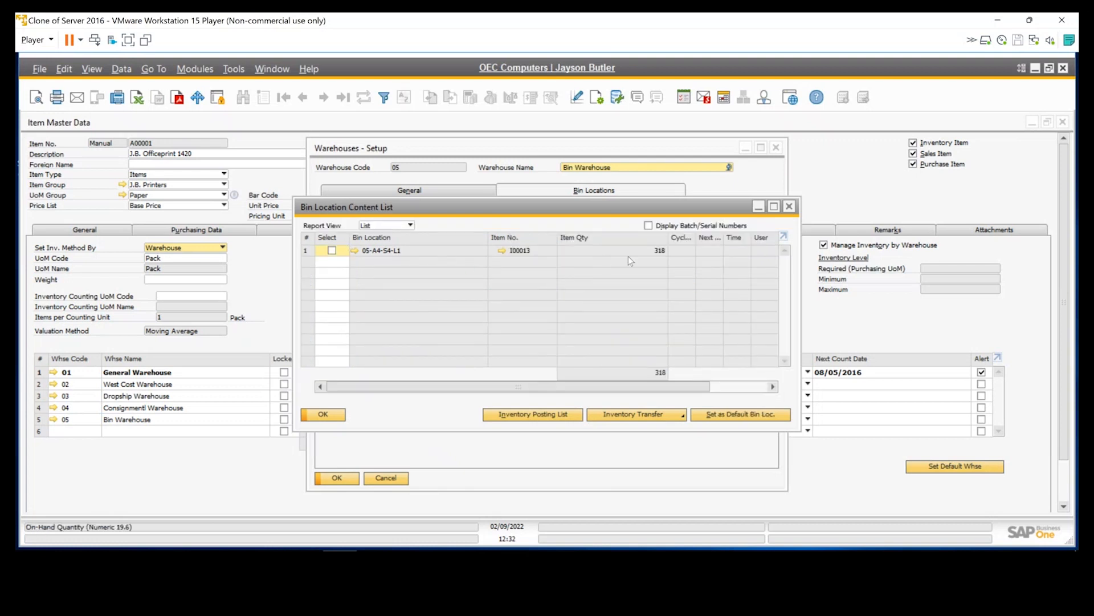
left_click(789, 208)
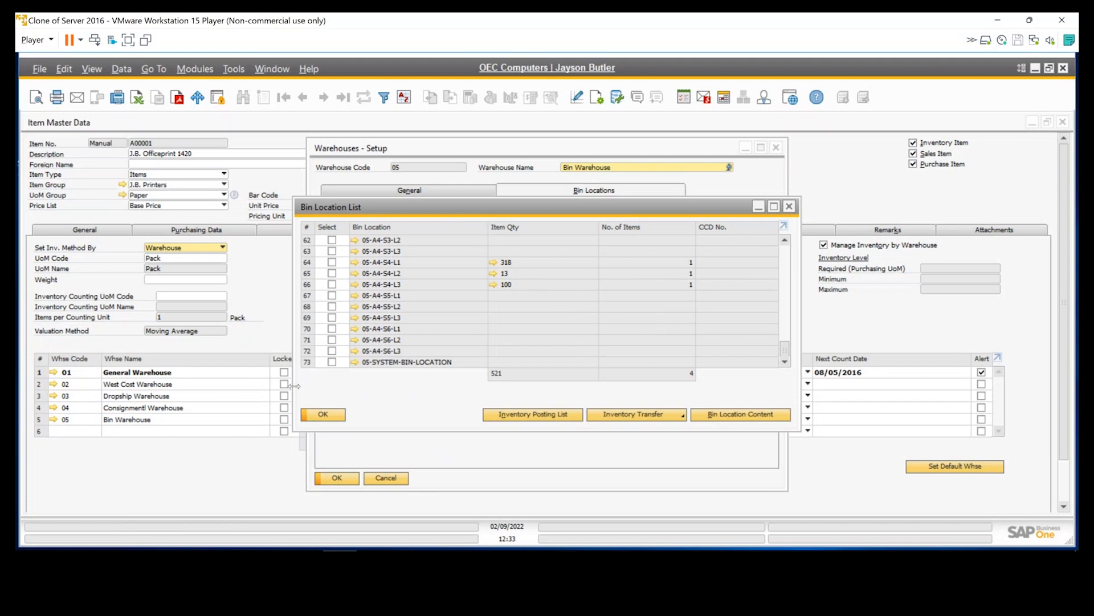
left_click(311, 364)
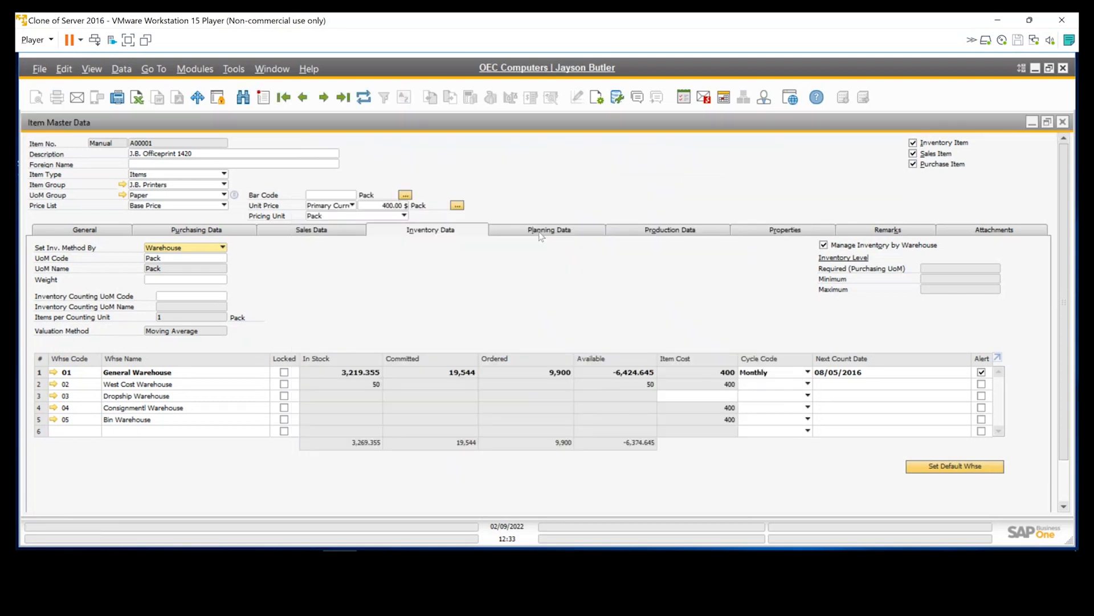
Review the planning method and procurement method options in the item's planning data.
left_click(541, 231)
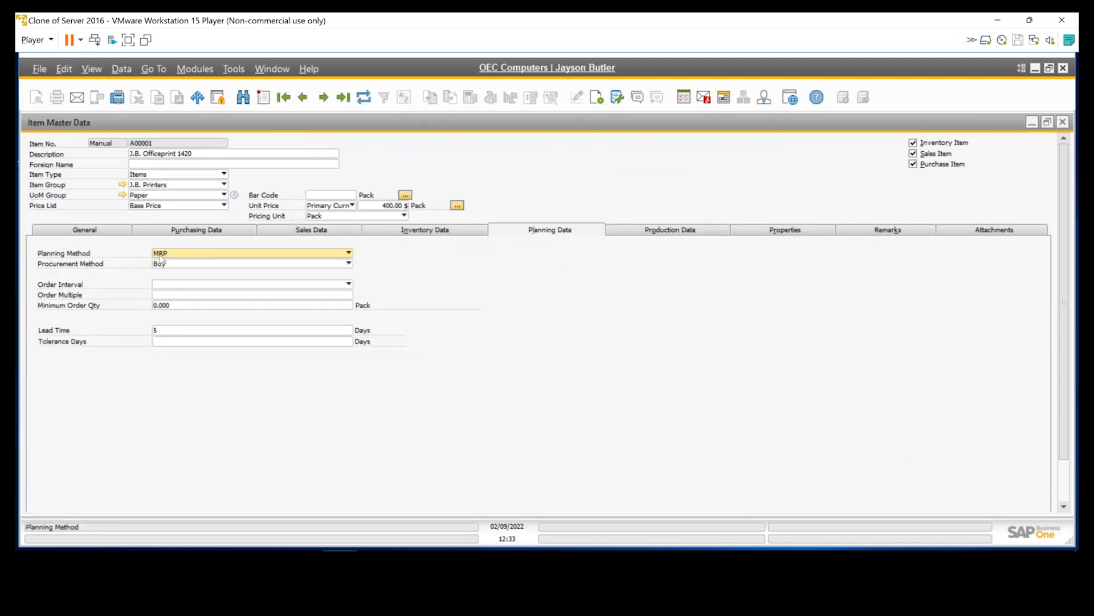
left_click(348, 253)
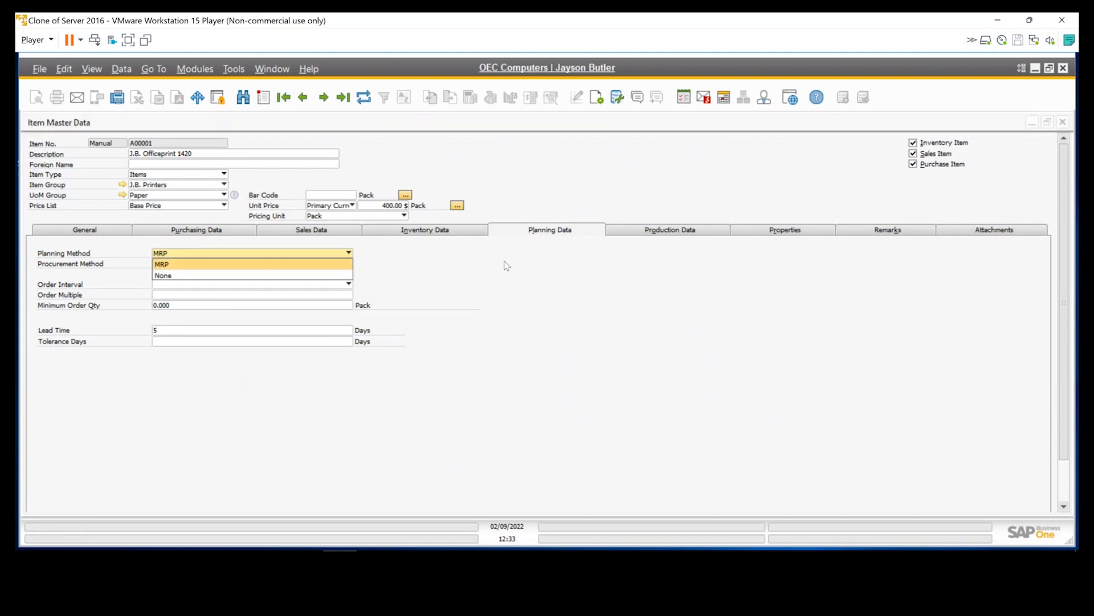
left_click(506, 266)
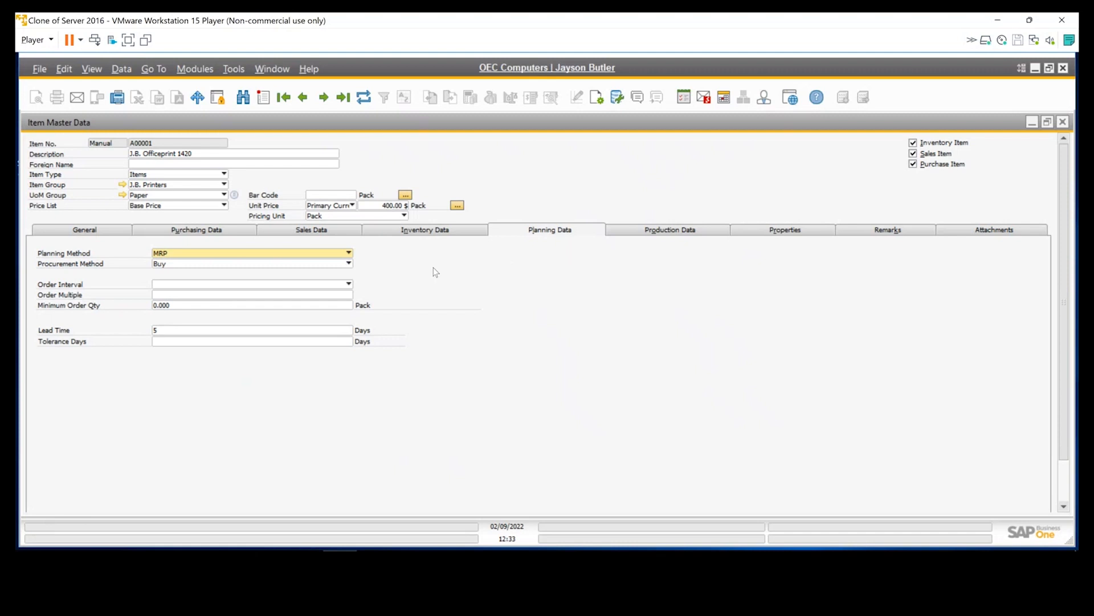
left_click(168, 265)
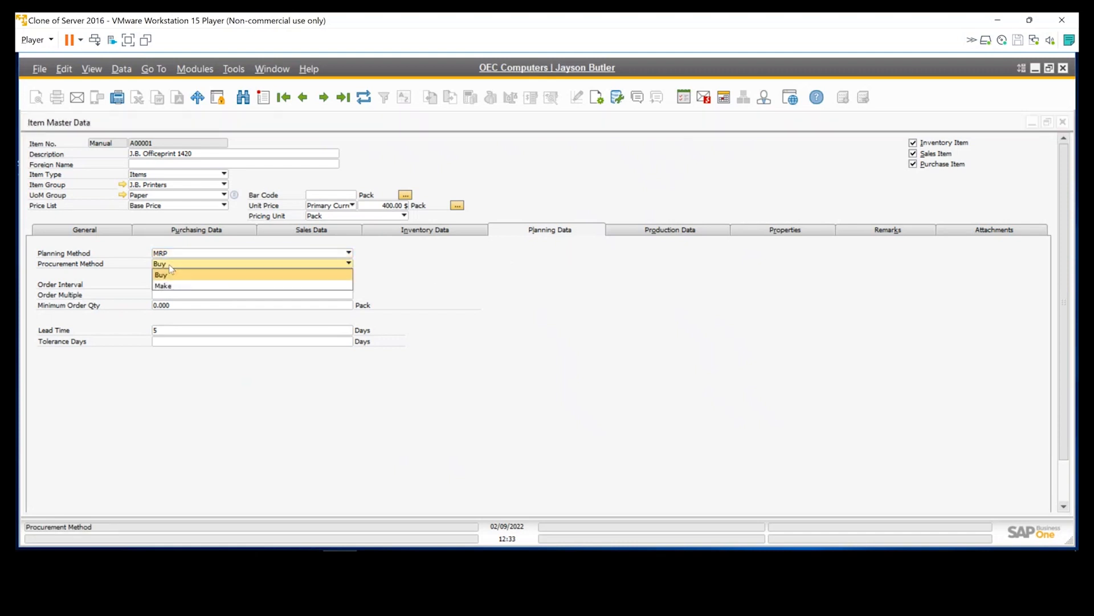
left_click(524, 288)
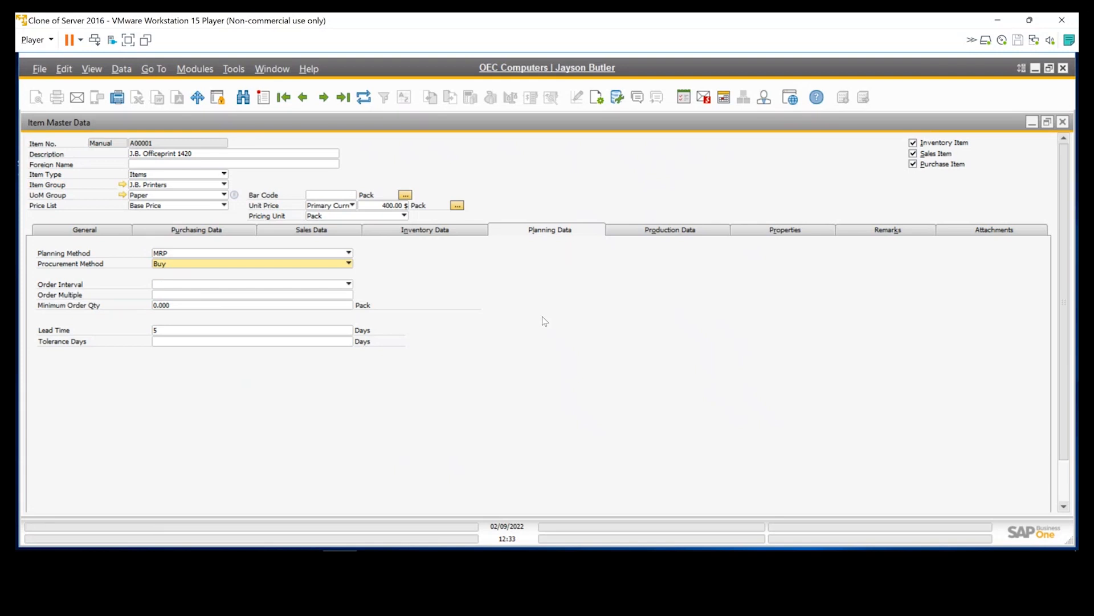
Examine the order interval, order multiple and minimum order quantity fields in the item's planning data.
left_click(349, 284)
left_click(497, 294)
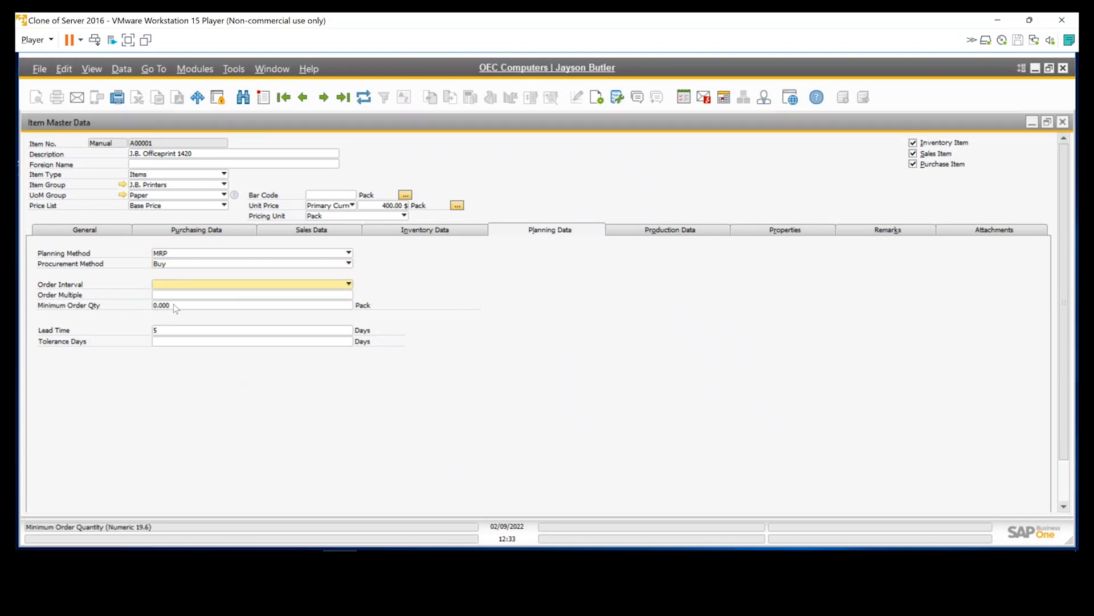
left_click(194, 296)
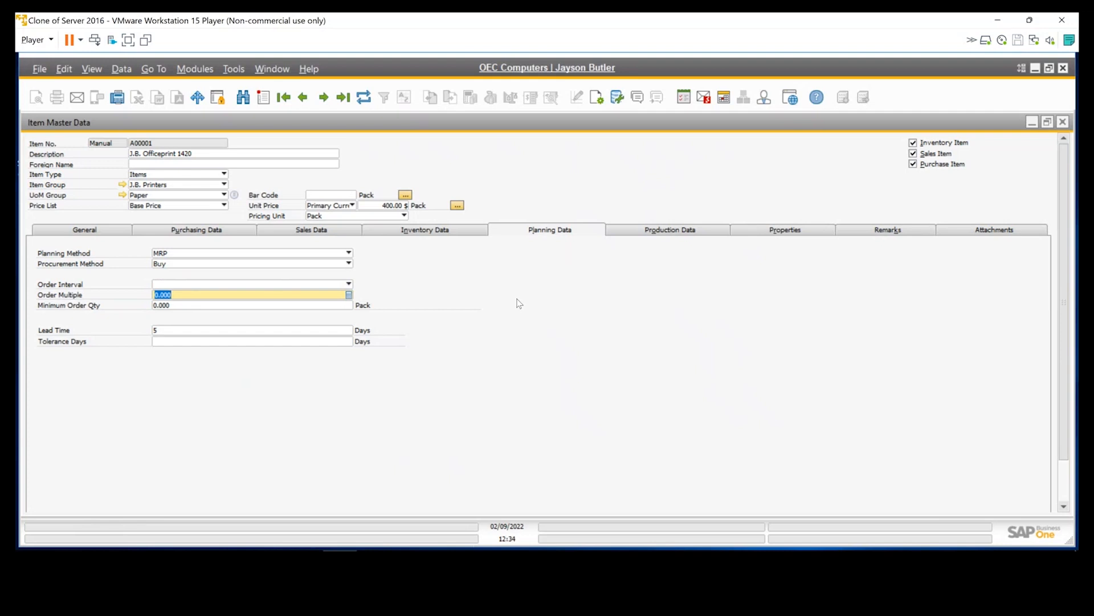
left_click(177, 307)
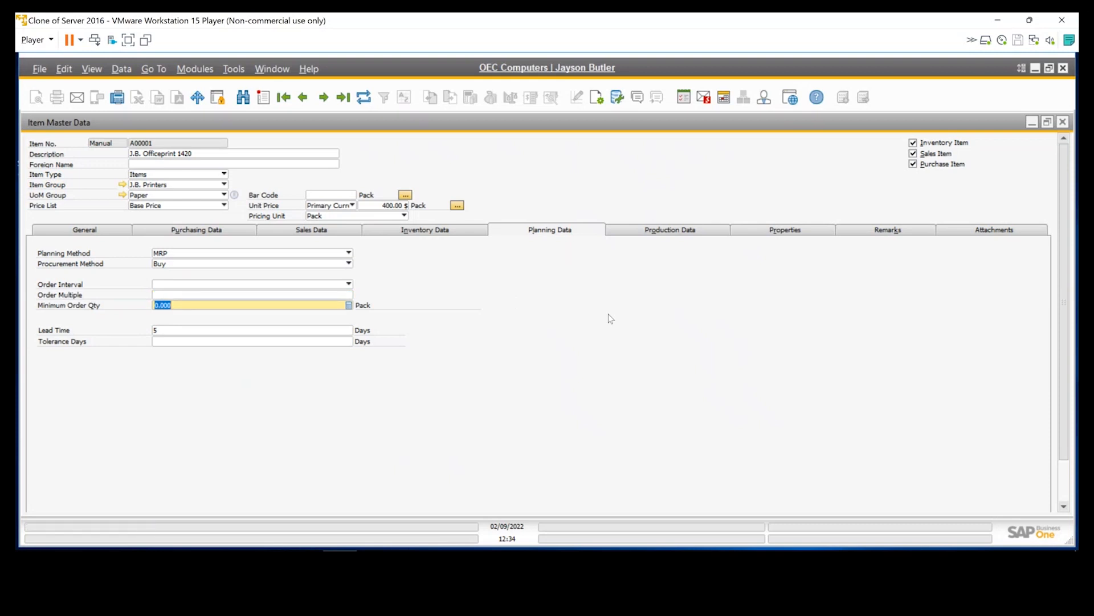
Examine the item's lead time and the issue method options in its production data.
key("Tab")
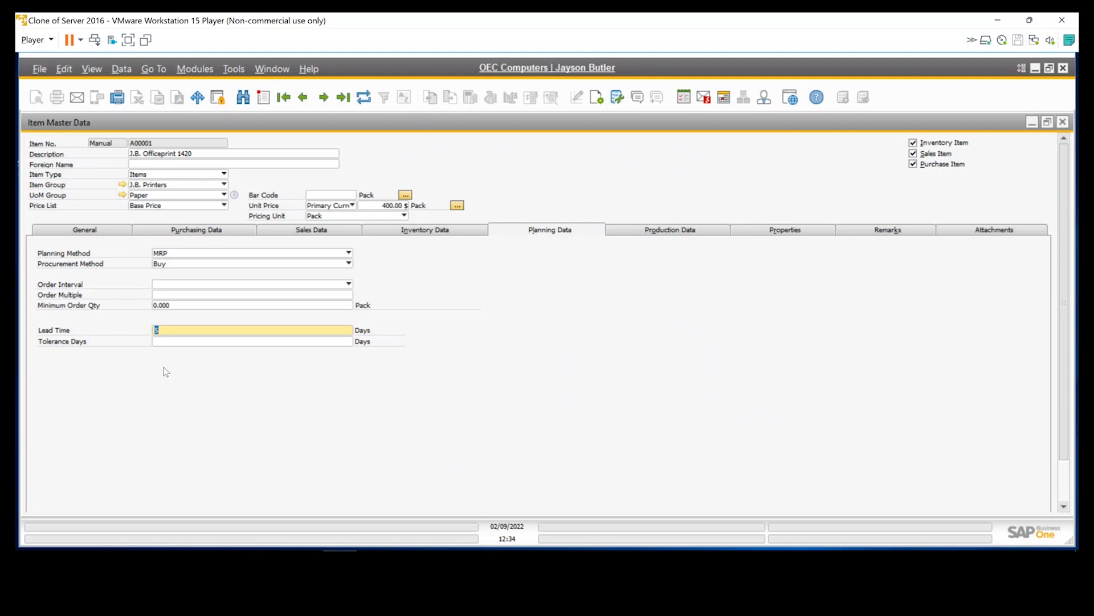
left_click(662, 232)
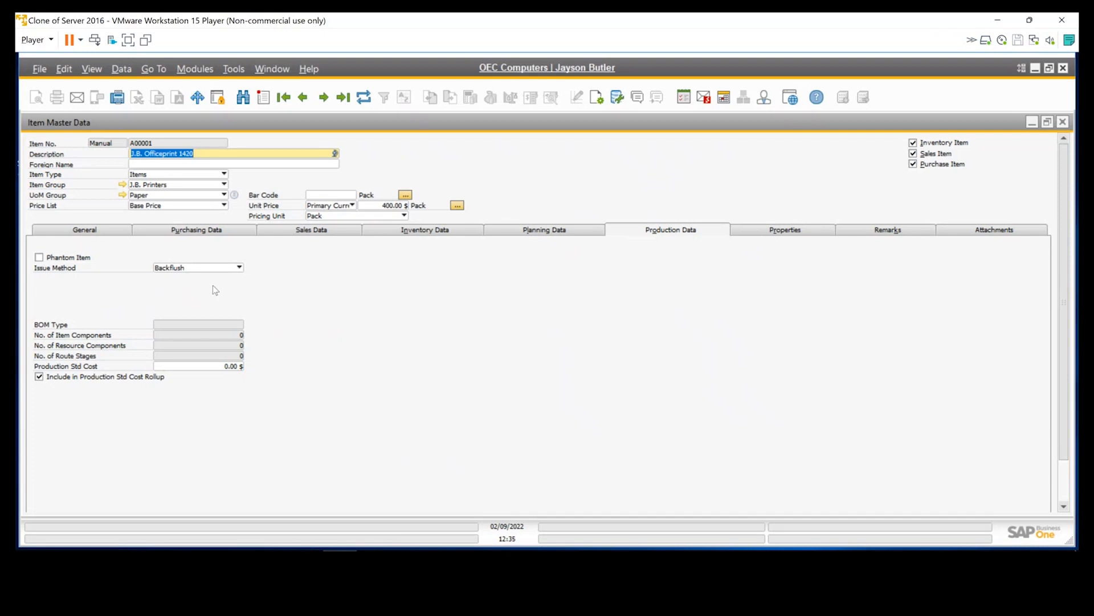
left_click(239, 268)
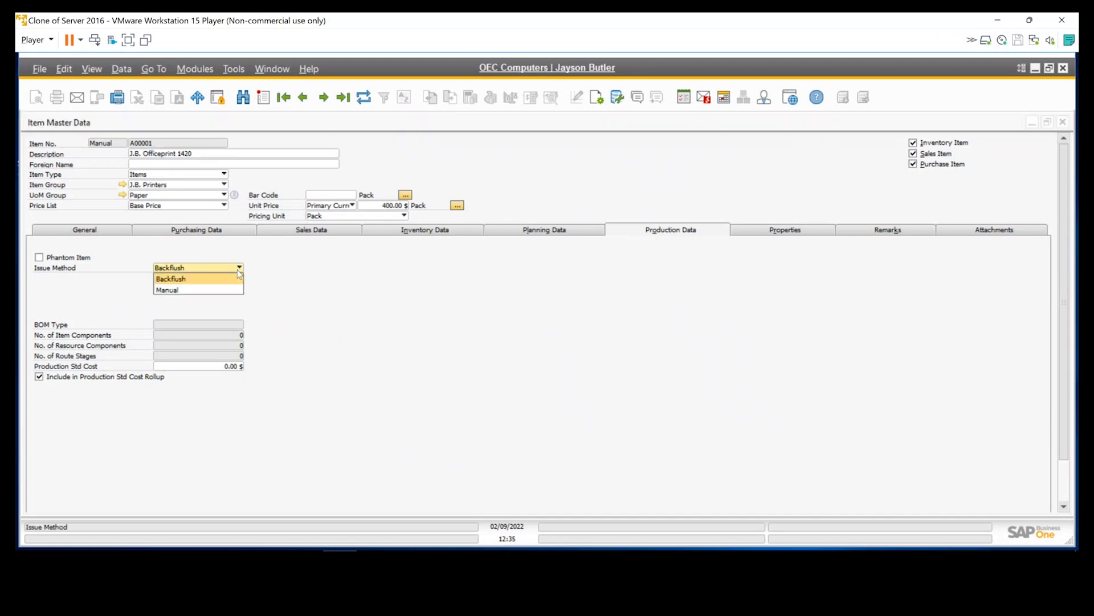
left_click(342, 298)
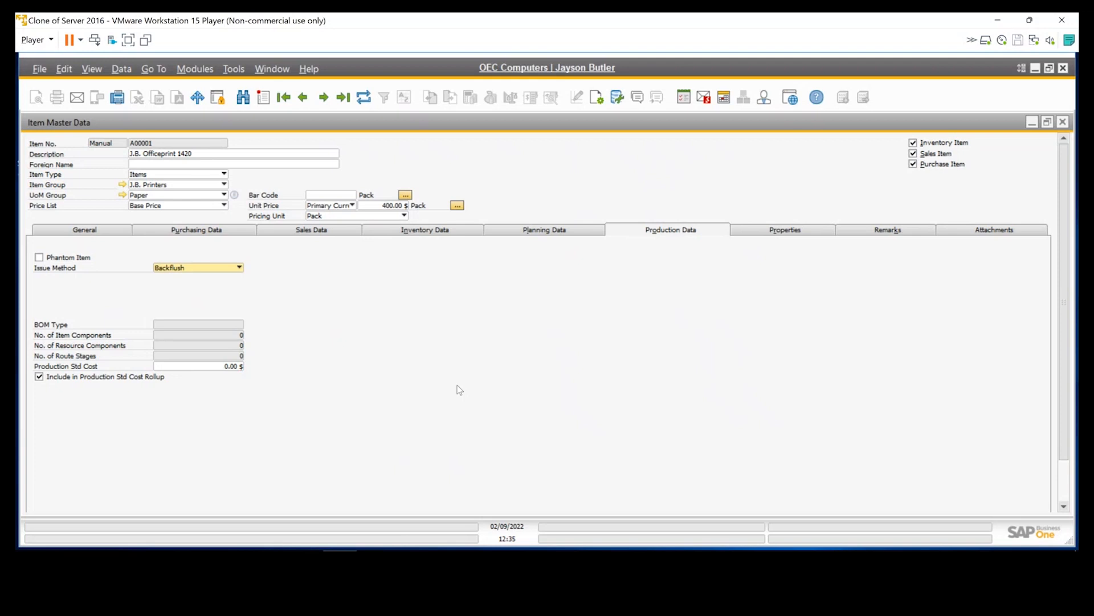
Look through the item's list of assignable properties.
left_click(777, 233)
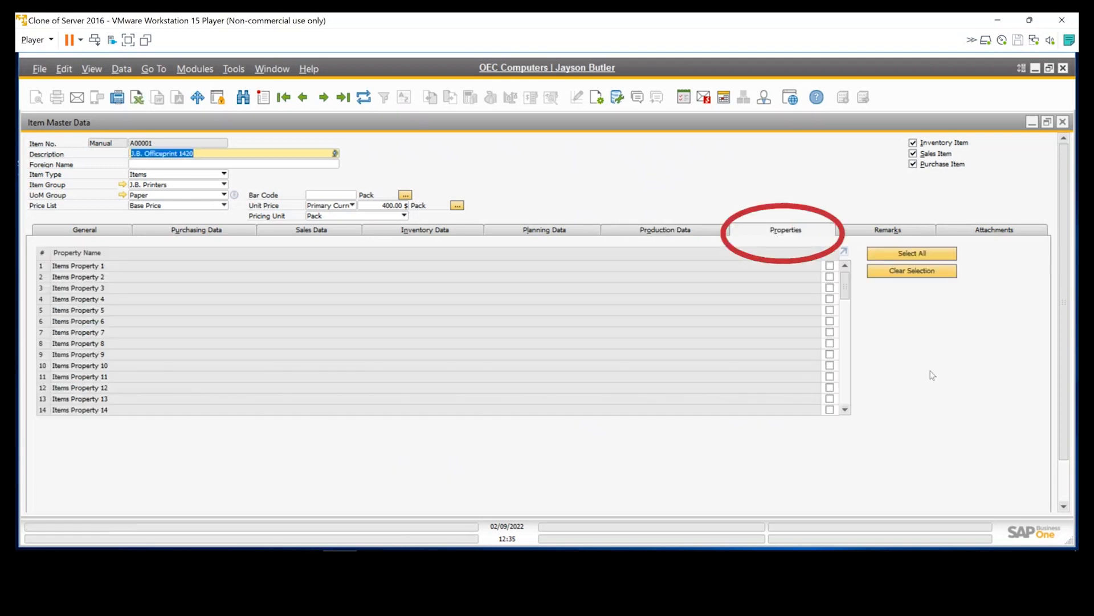
mouse_move(843, 279)
left_mouse_down()
mouse_move(844, 402)
mouse_move(842, 263)
left_mouse_up()
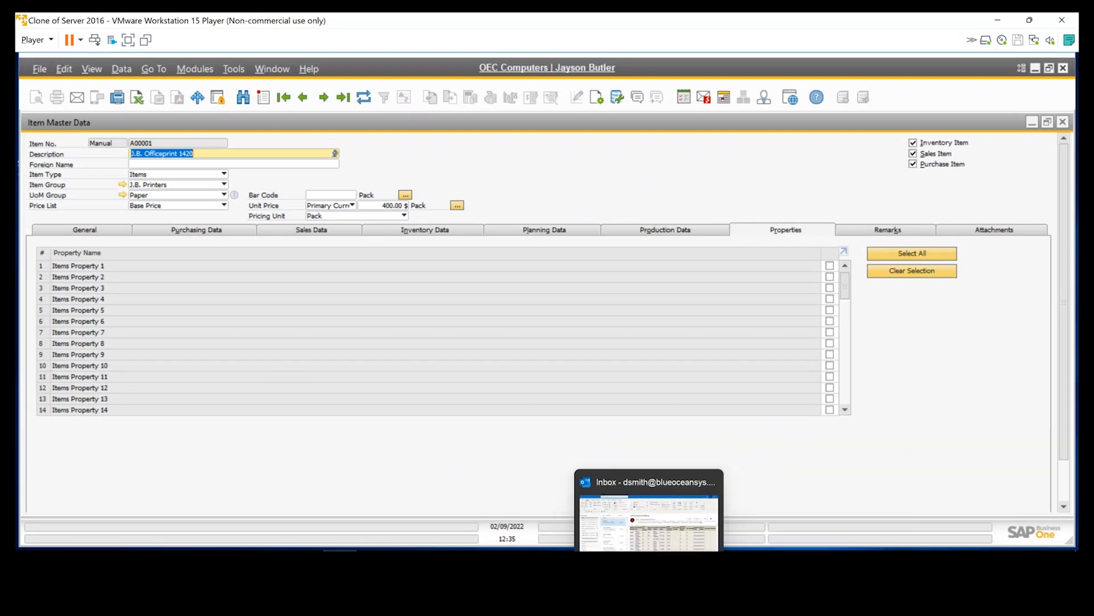
mouse_move(847, 288)
left_mouse_down()
mouse_move(850, 404)
mouse_move(854, 268)
left_mouse_up()
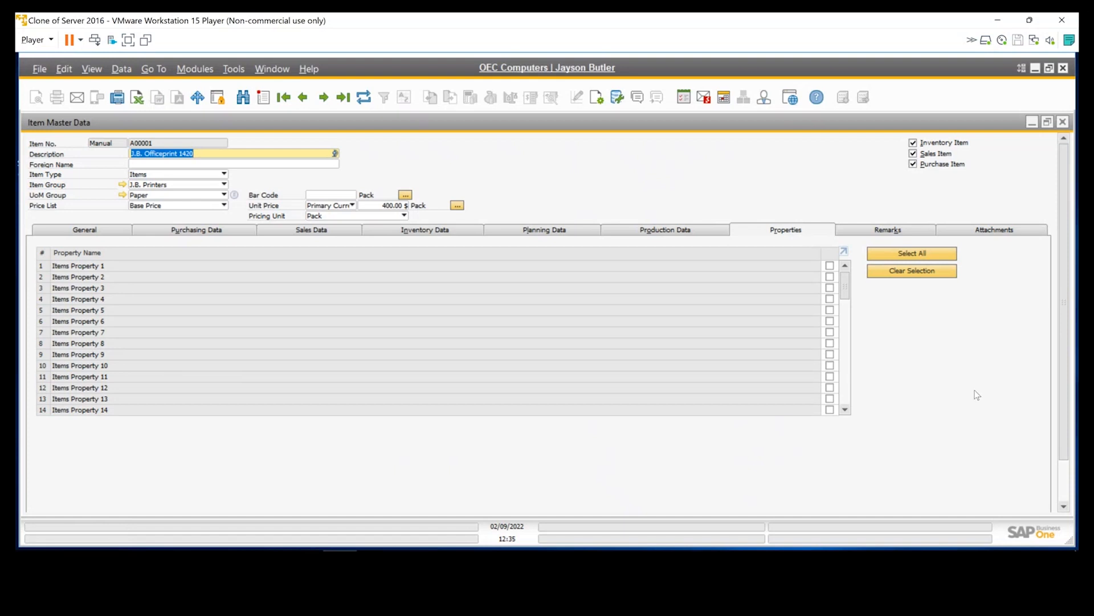
mouse_move(846, 289)
left_mouse_down()
mouse_move(845, 399)
mouse_move(840, 273)
left_mouse_up()
Review the item's remarks and attachments, and close the item master record.
key("alt+k")
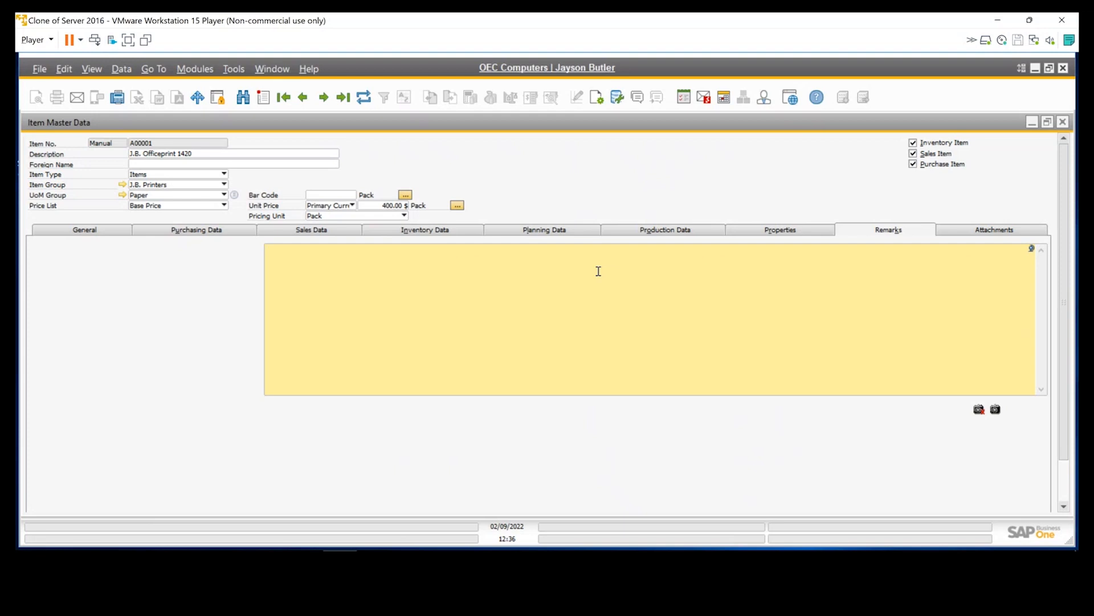
left_click(990, 232)
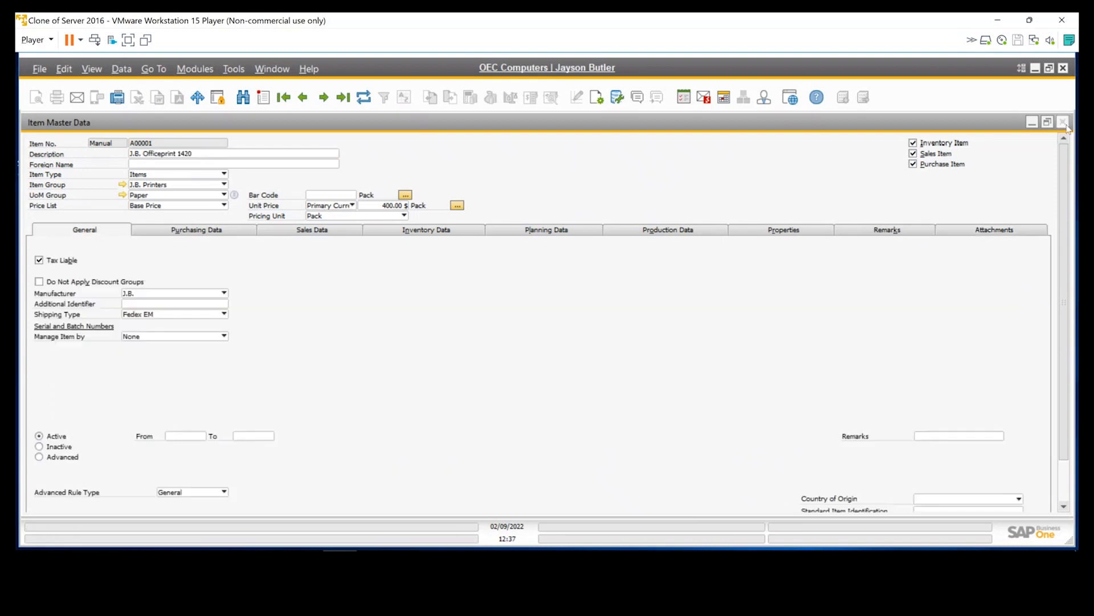
left_click(1063, 123)
left_click(495, 347)
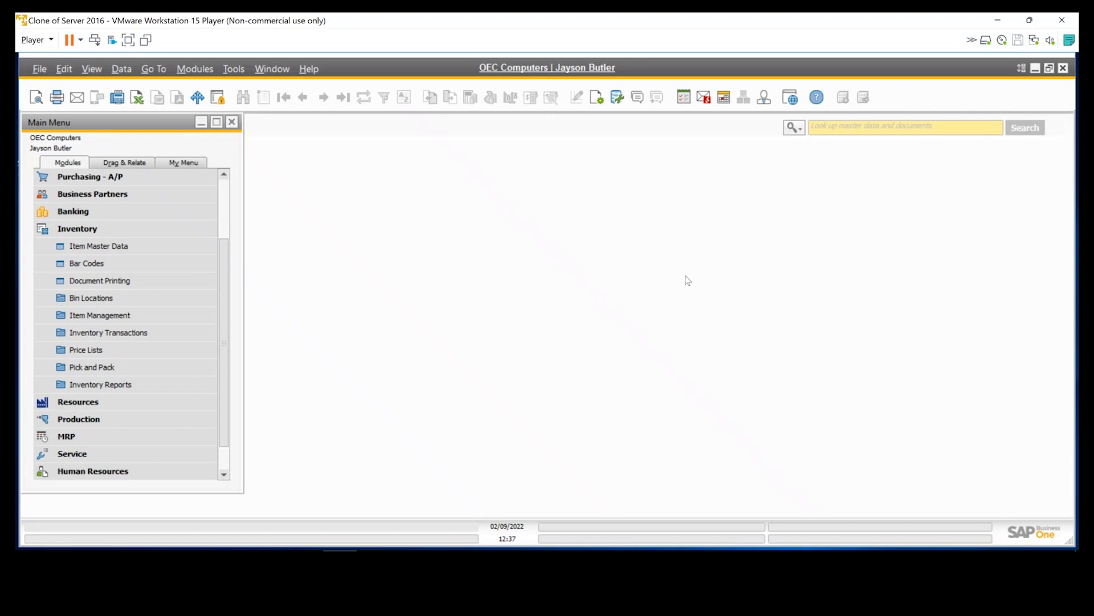
Bring up item A00001 in the inventory bar codes, examine its bar code and free text fields, and close the window.
left_click(91, 268)
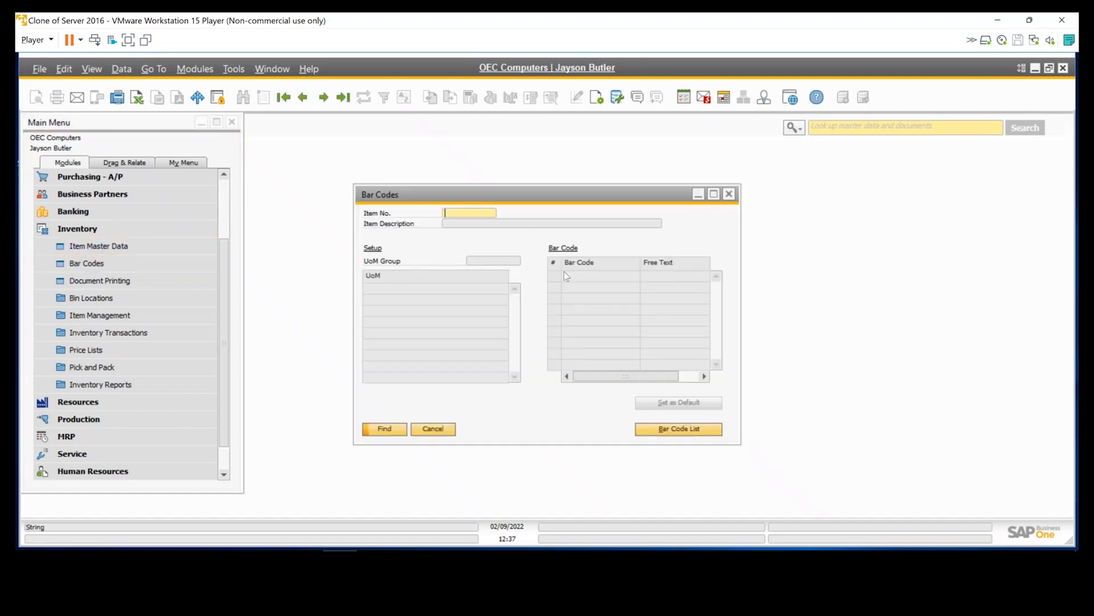
left_click(323, 99)
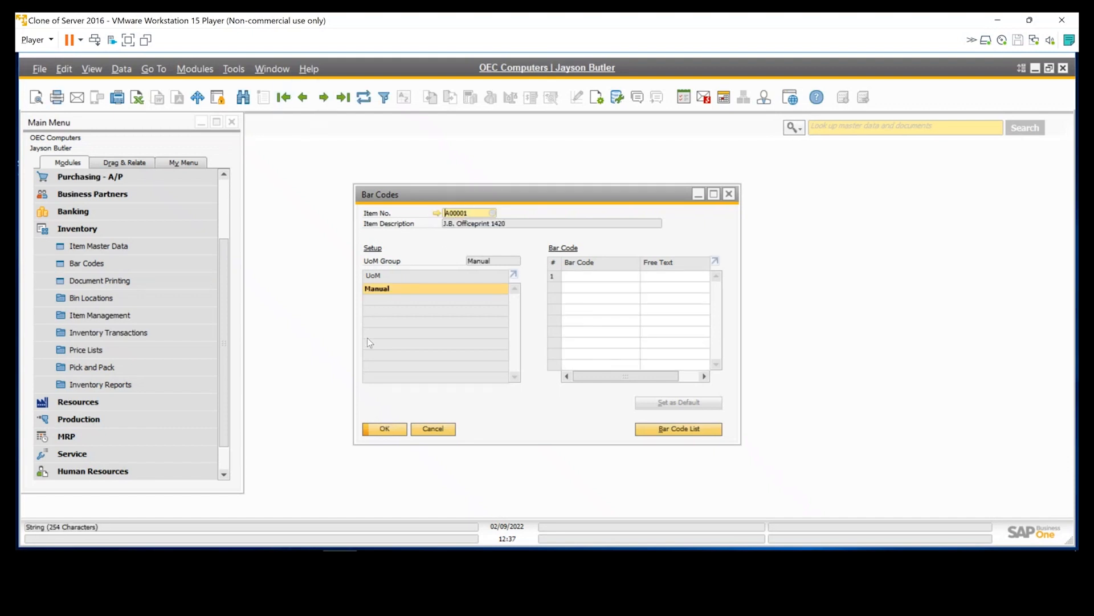
left_click(581, 277)
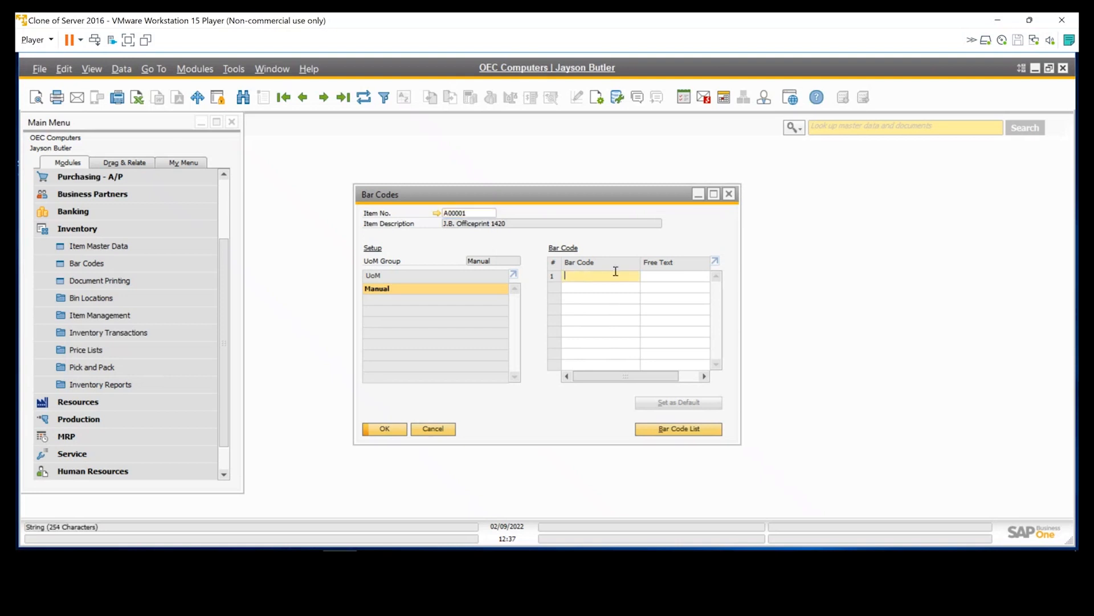
left_click(675, 278)
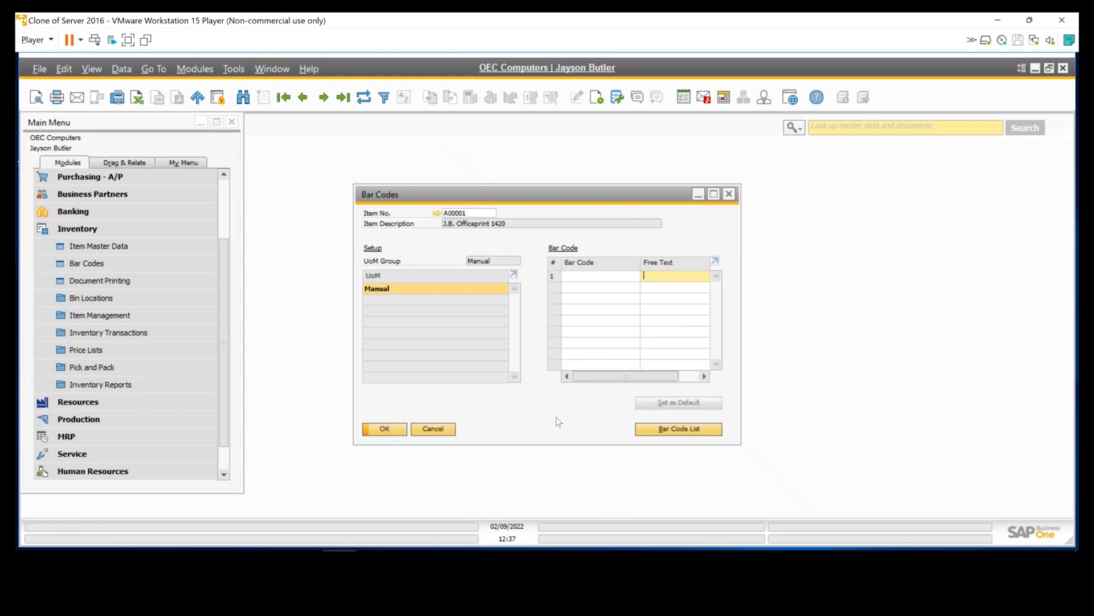
left_click(731, 197)
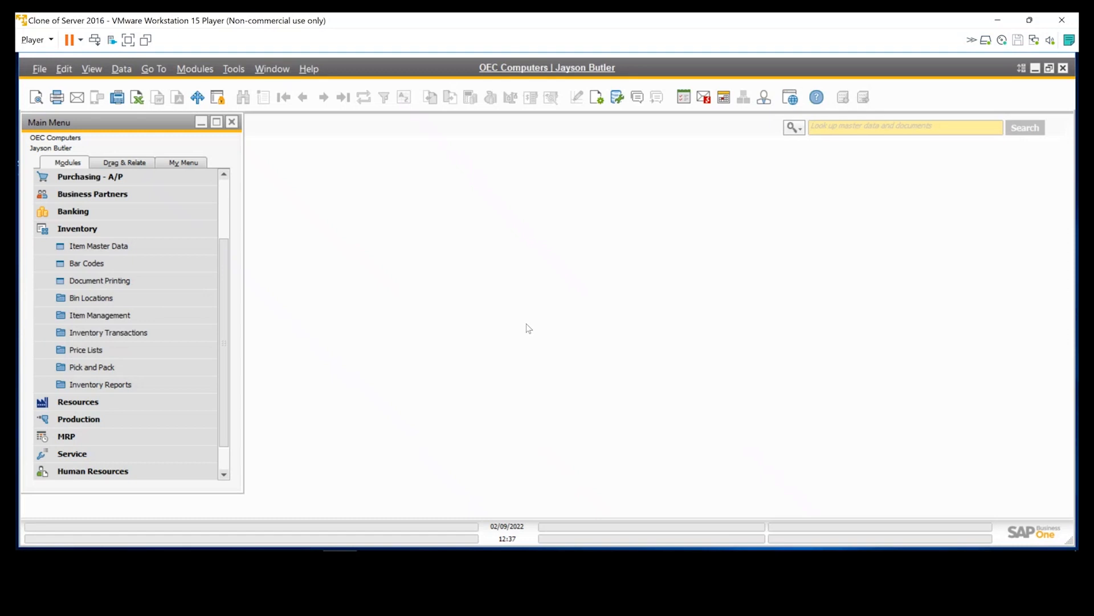
Review which bin location functions the Inventory module offers.
left_click(120, 299)
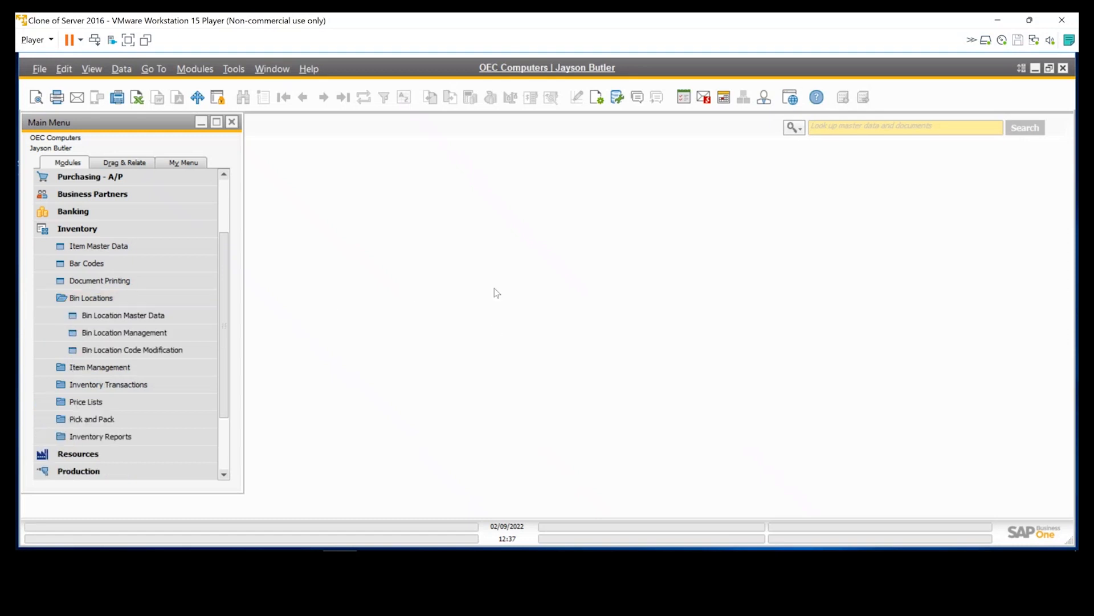
left_click(184, 333)
left_click(154, 349)
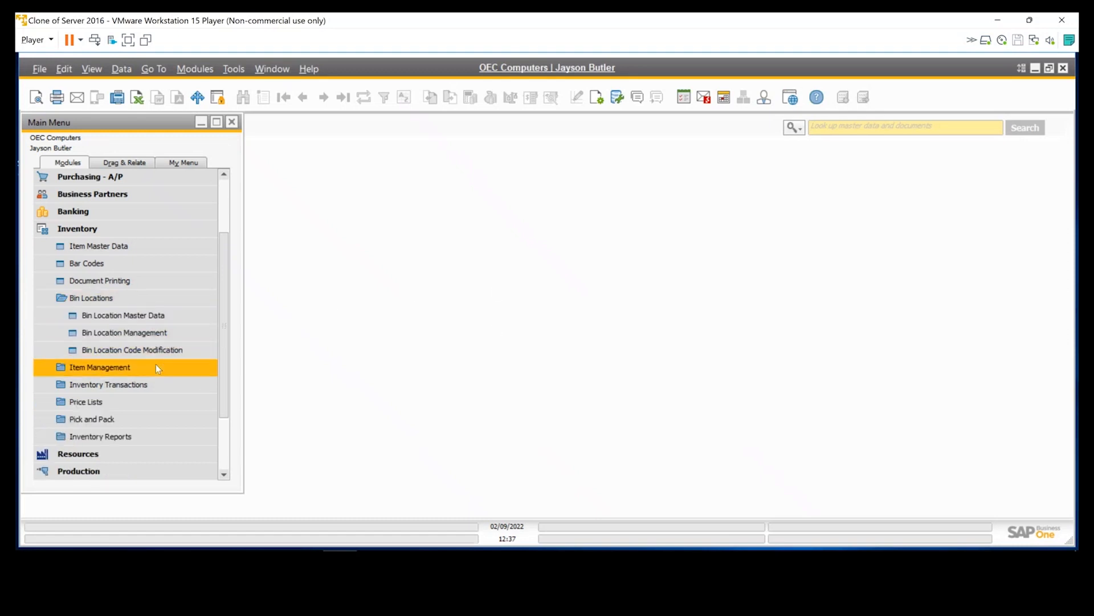
left_click(124, 302)
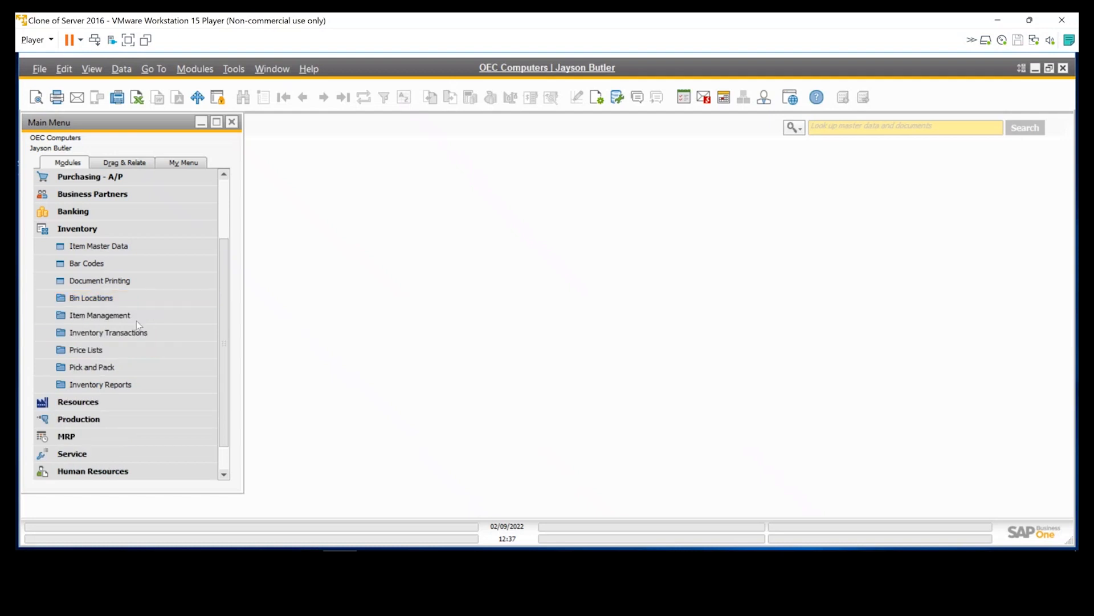
Examine the alternative items and match factors defined for item A00001, and close the window.
left_click(177, 335)
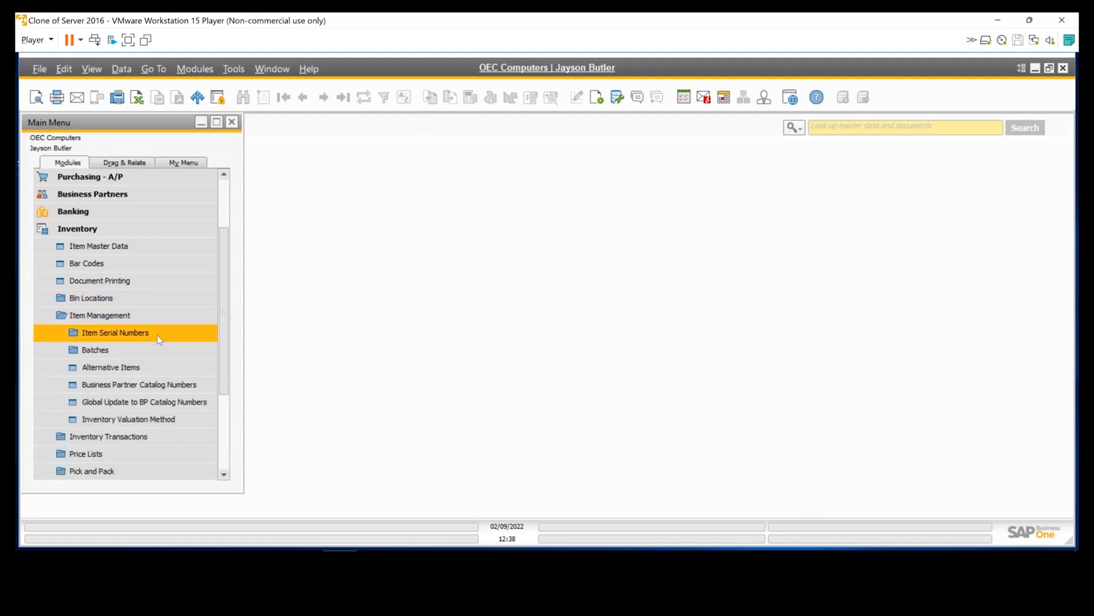
left_click(134, 369)
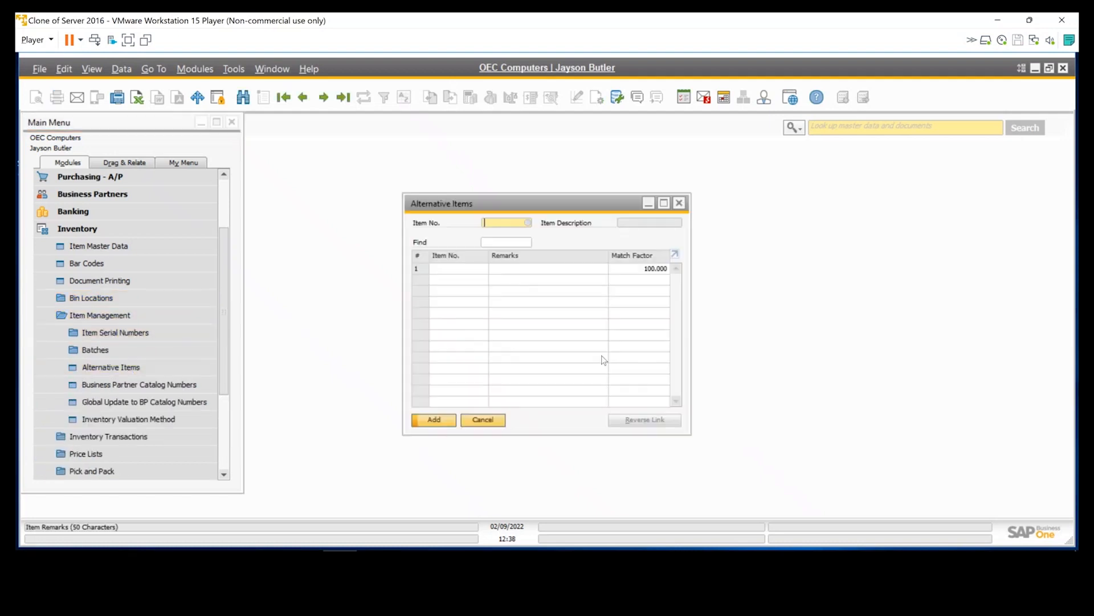
left_click(472, 291)
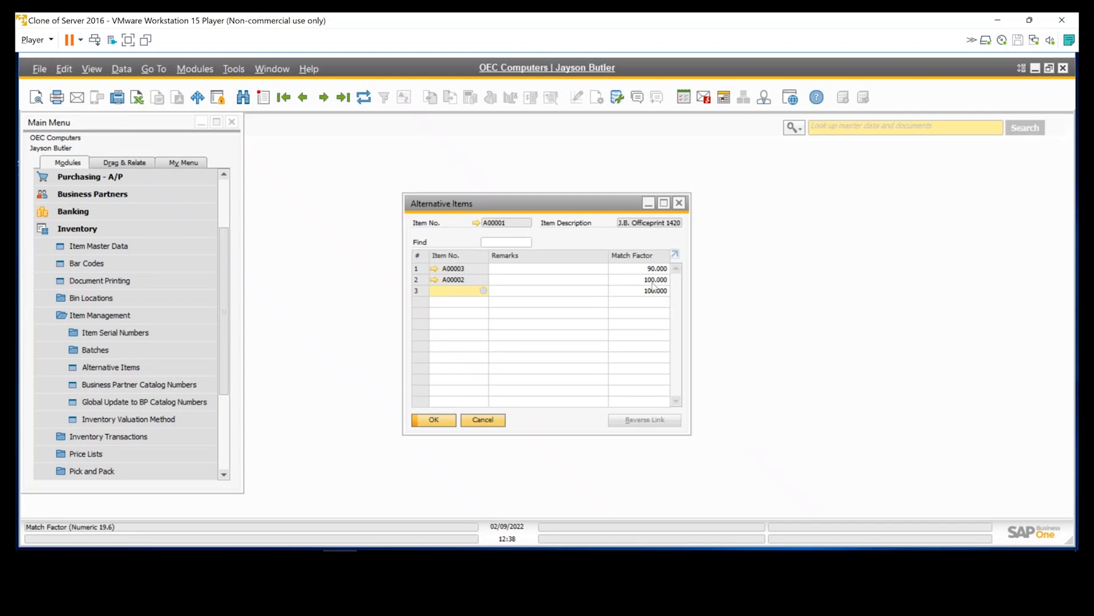
left_click(680, 203)
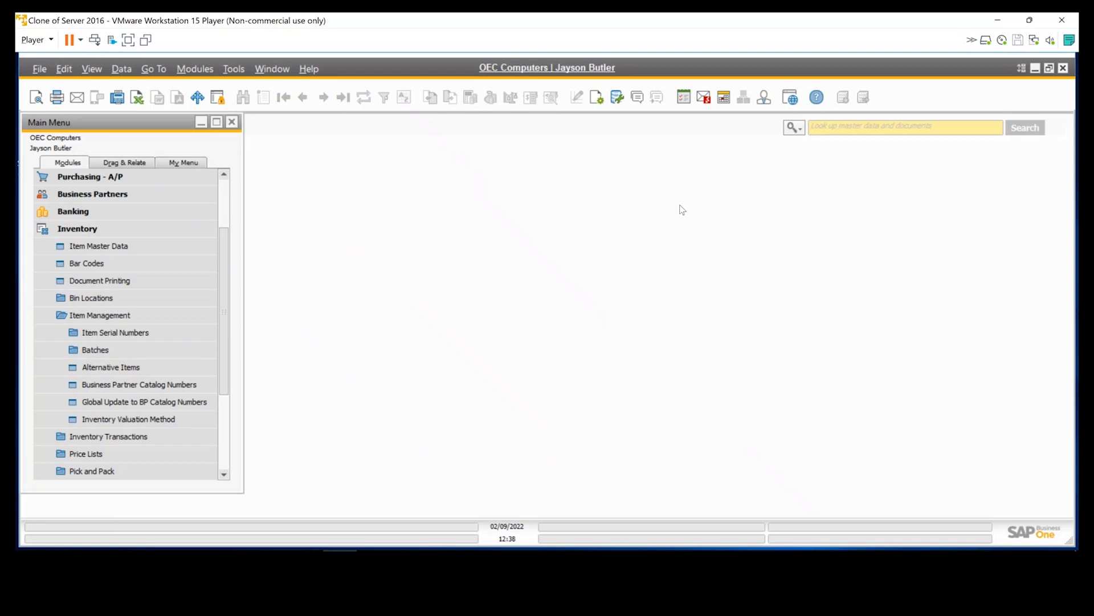
Start a business partner catalog number record for the business partner Maxi-Teq.
left_click(192, 386)
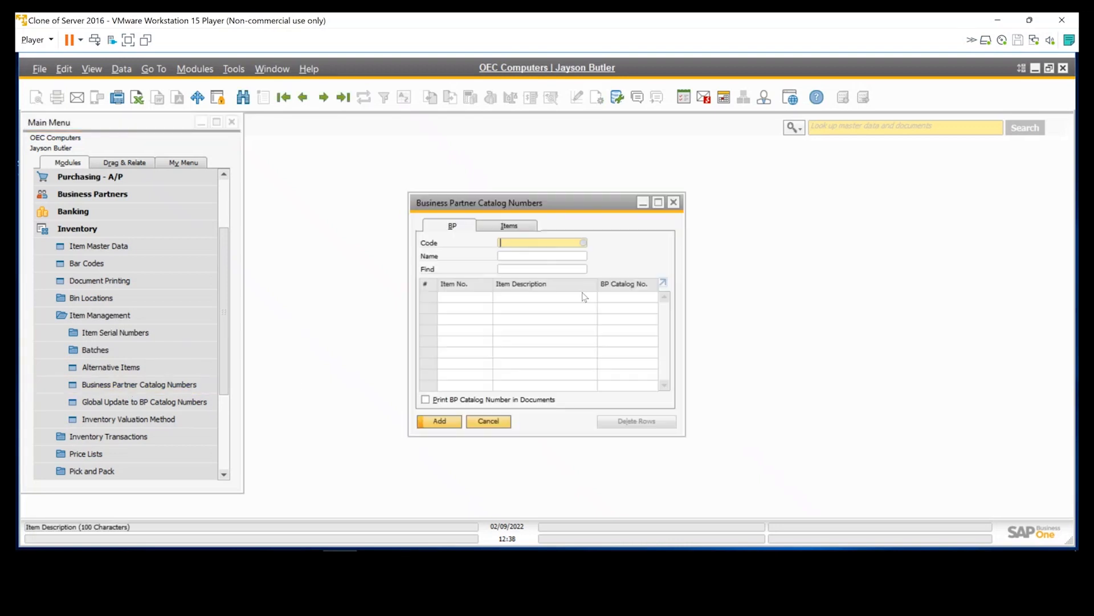
left_click(324, 97)
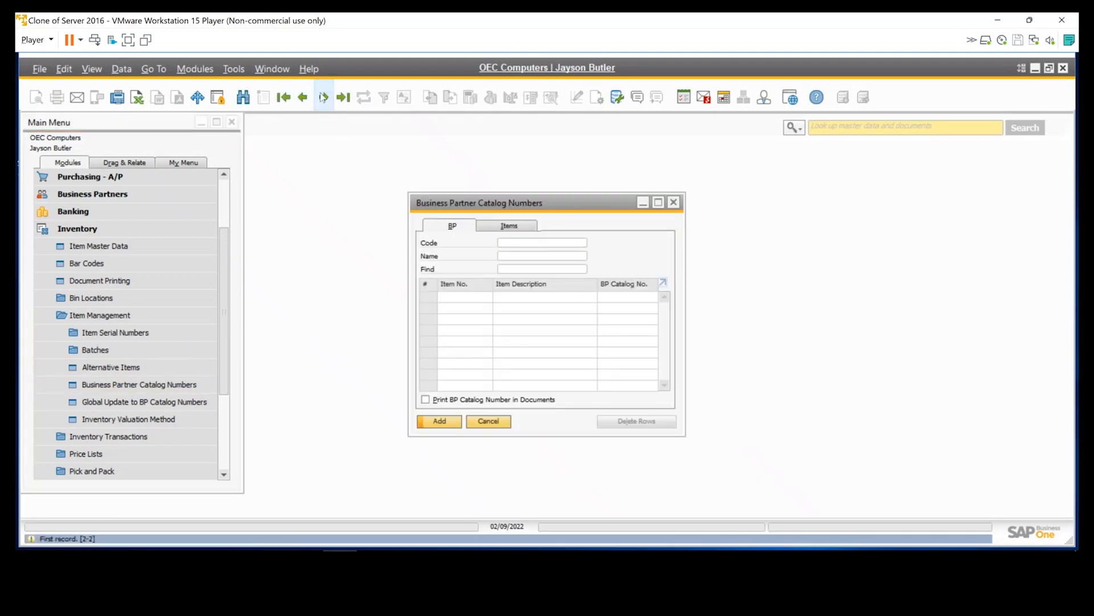
left_click(507, 245)
key("Tab")
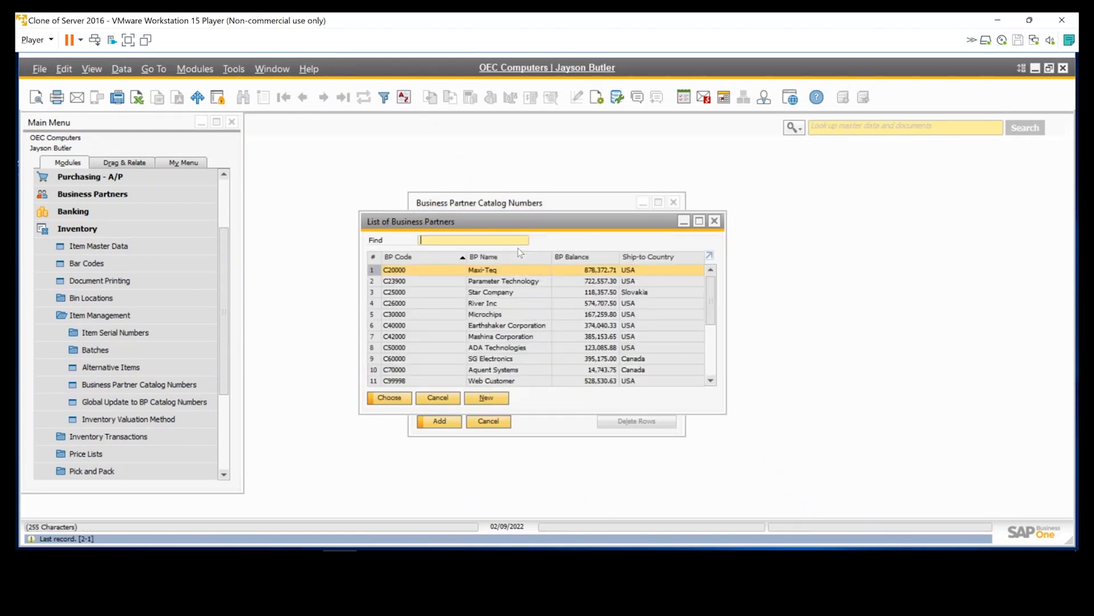
double_click(487, 272)
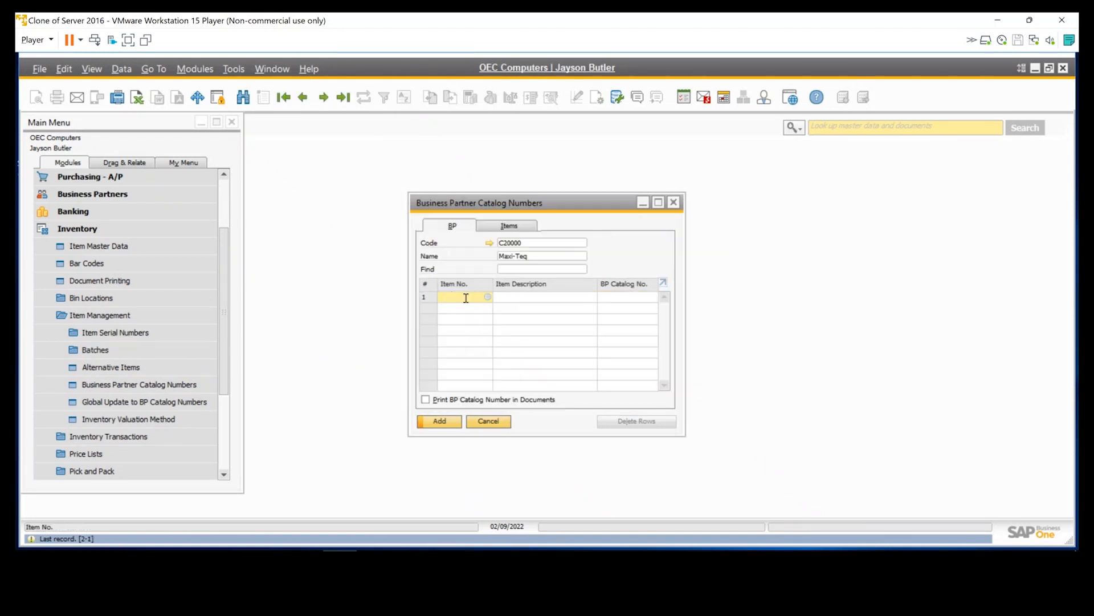
Add catalog number XYZ3000 for item A00001 and review the saved Maxi-Teq catalog record.
key("Tab")
double_click(214, 249)
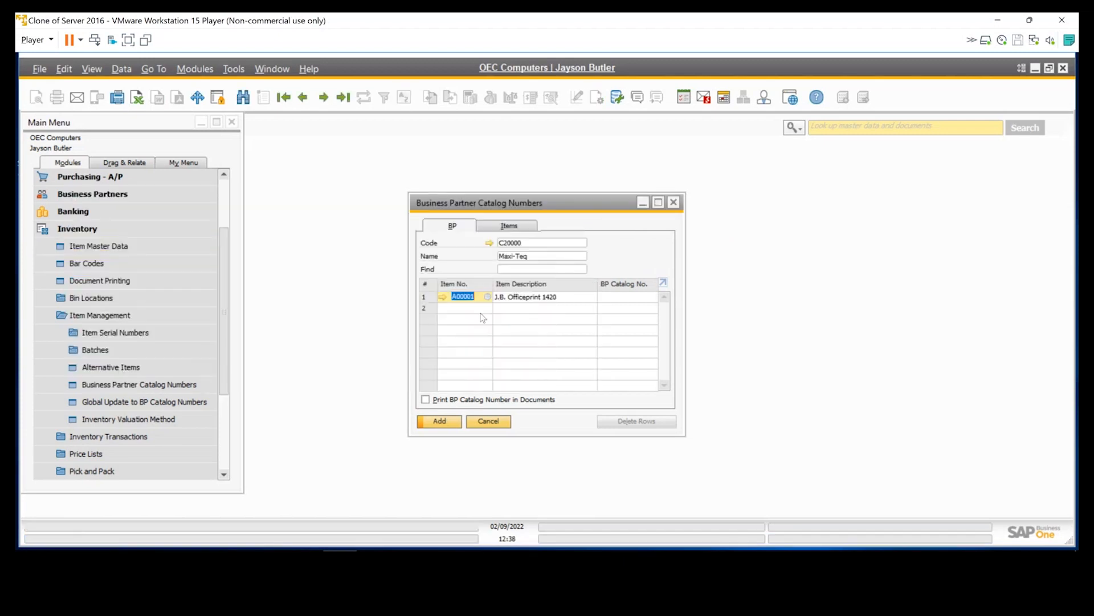
left_click(630, 297)
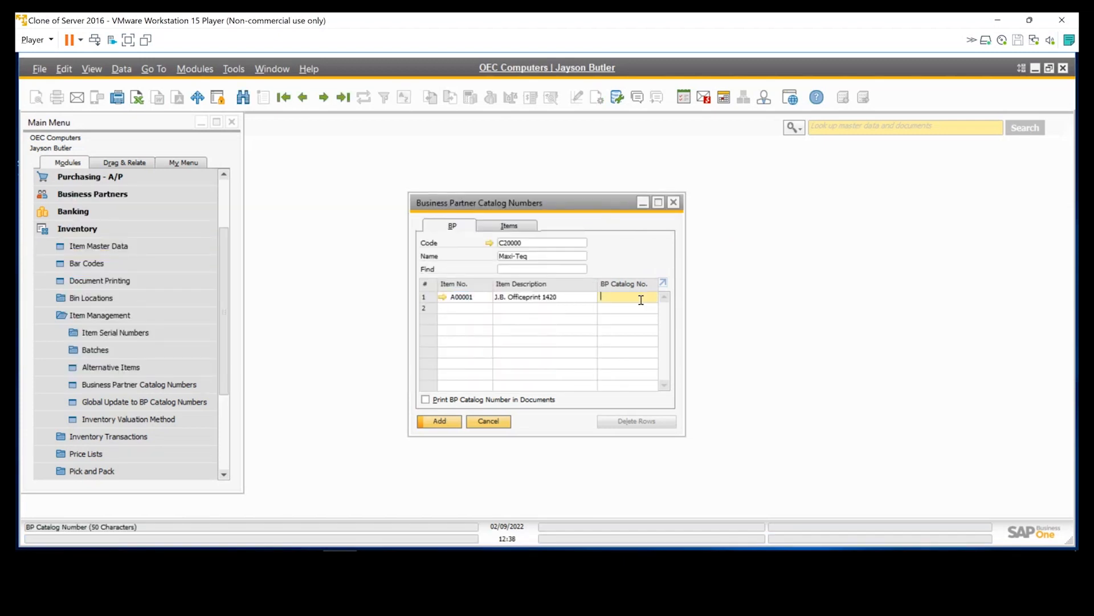
type("X")
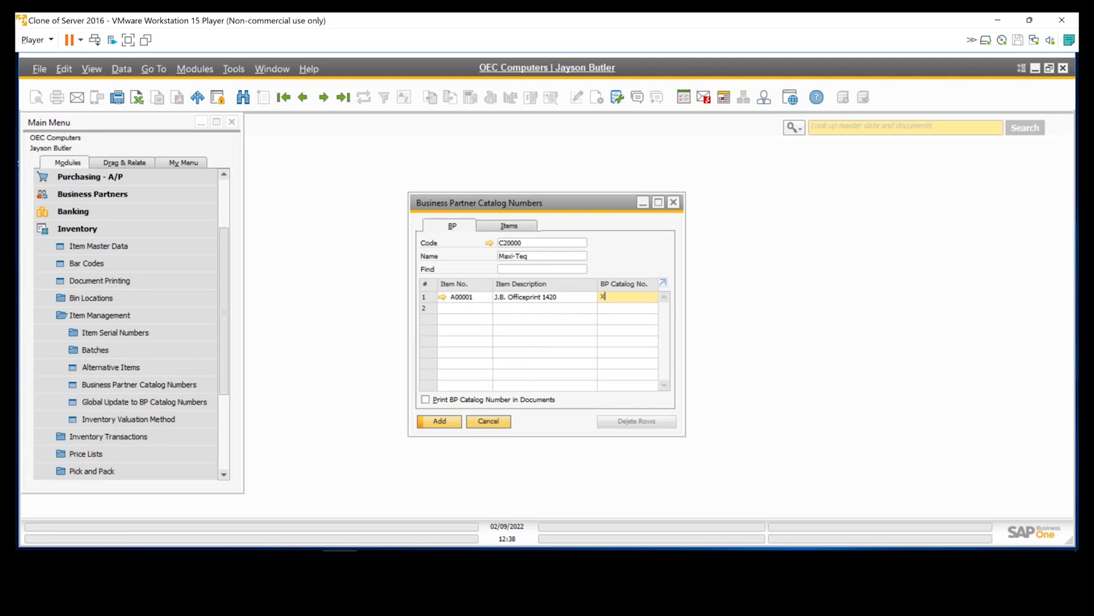
type("YZ3000")
left_click(440, 421)
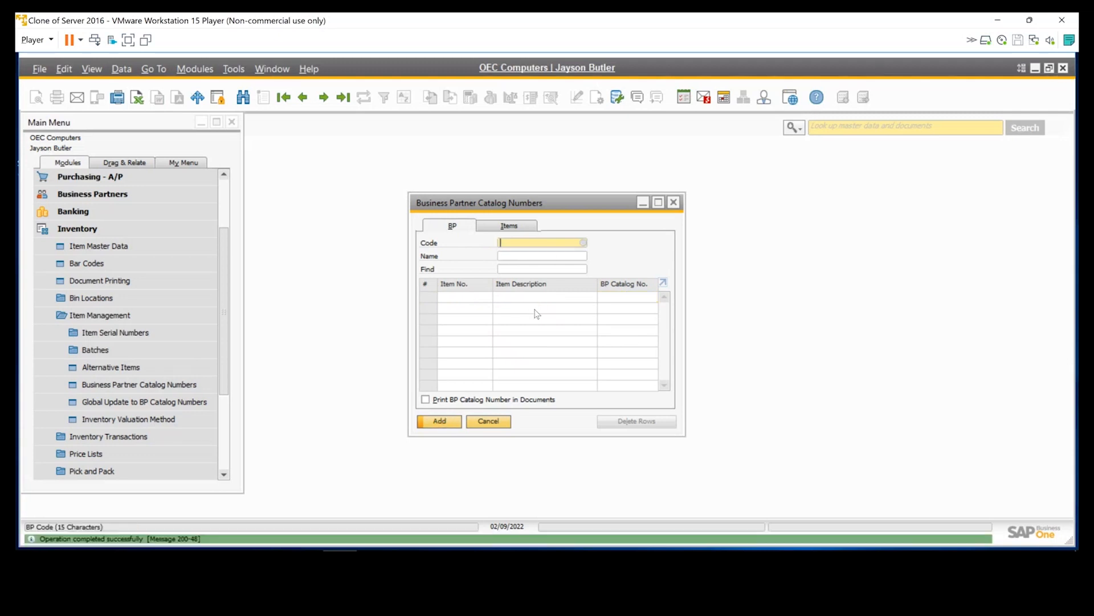
left_click(344, 97)
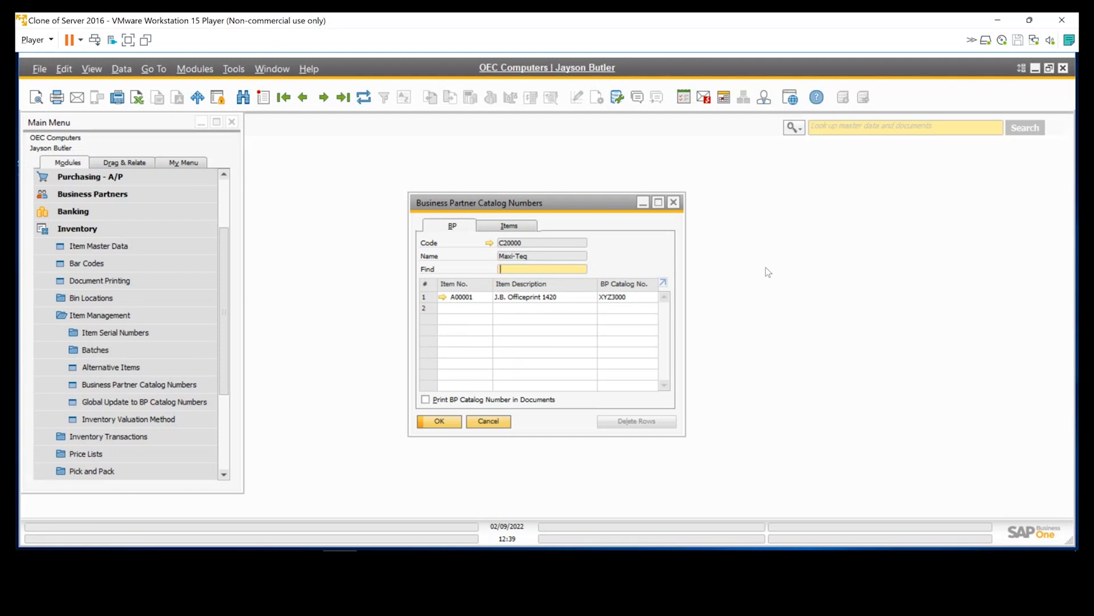
key("Escape")
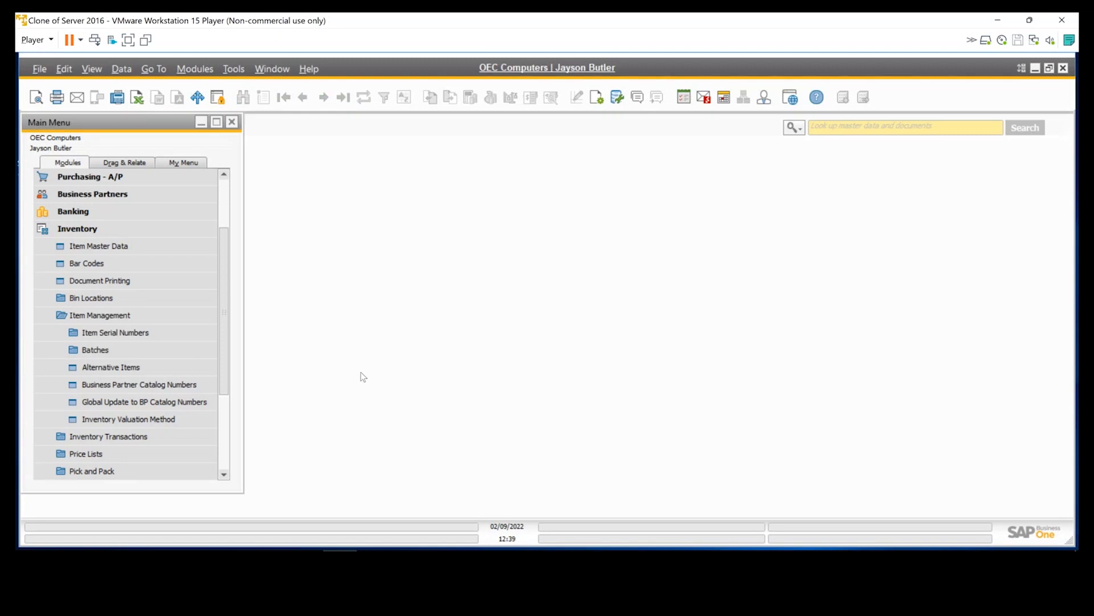
Review the selection criteria and replacement options for the global update to BP catalog numbers.
left_click(79, 404)
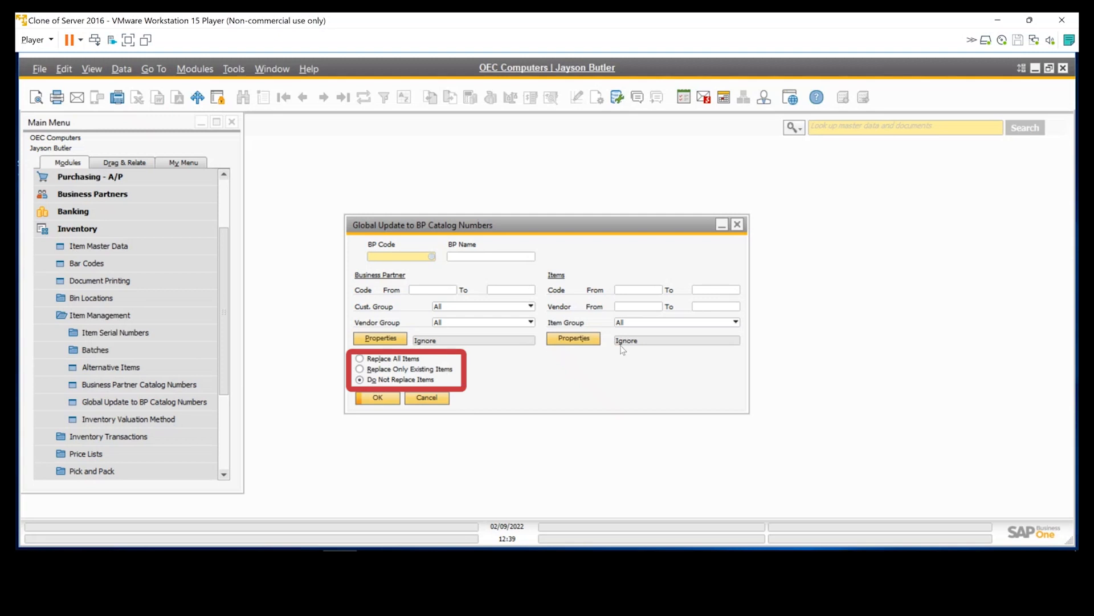
left_click(737, 225)
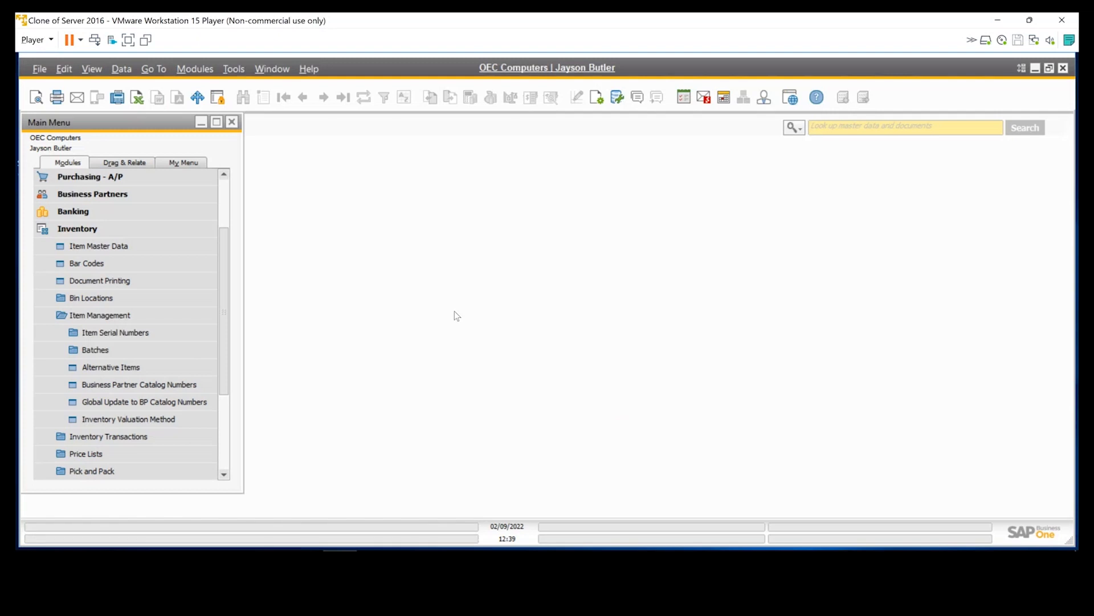
Review the Inventory Valuation Method selection window, including its expanded selection criteria and default valuation method options, and cancel it.
left_click(155, 419)
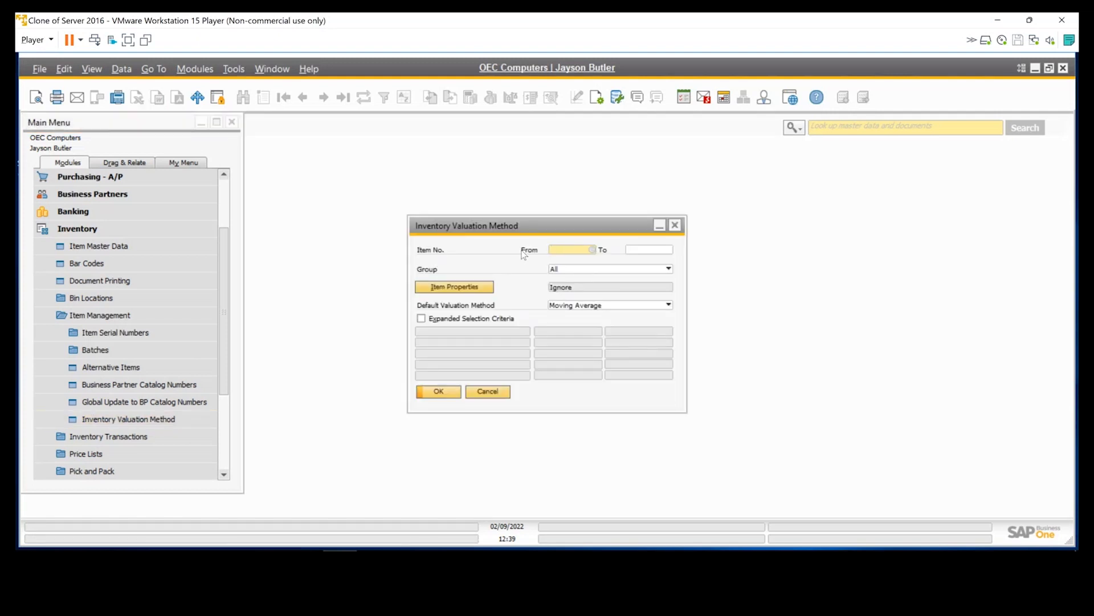
left_click(426, 318)
left_click(525, 331)
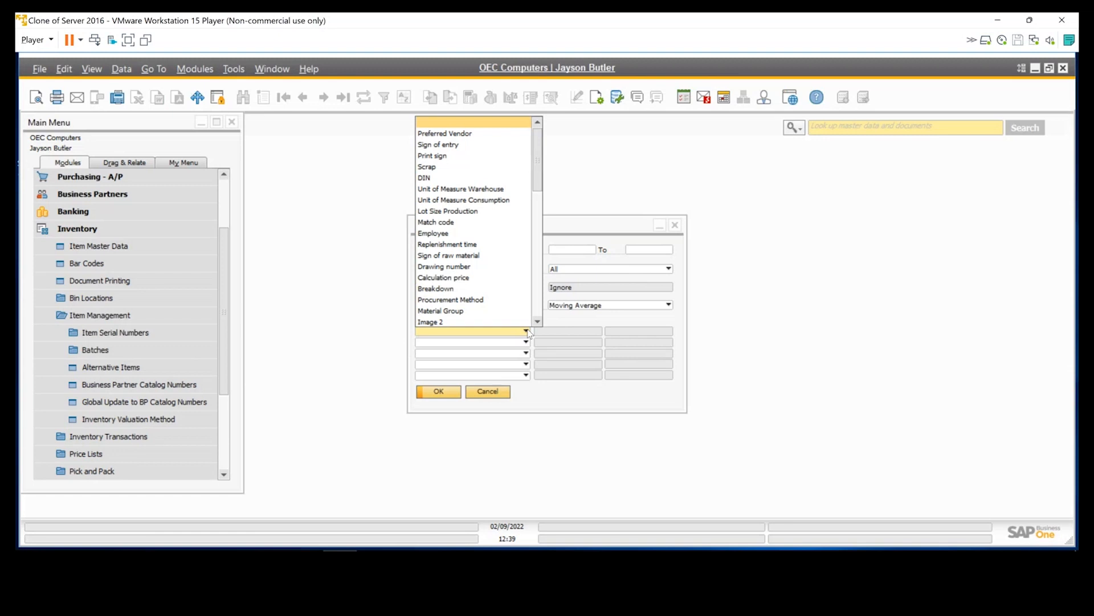
left_click(613, 316)
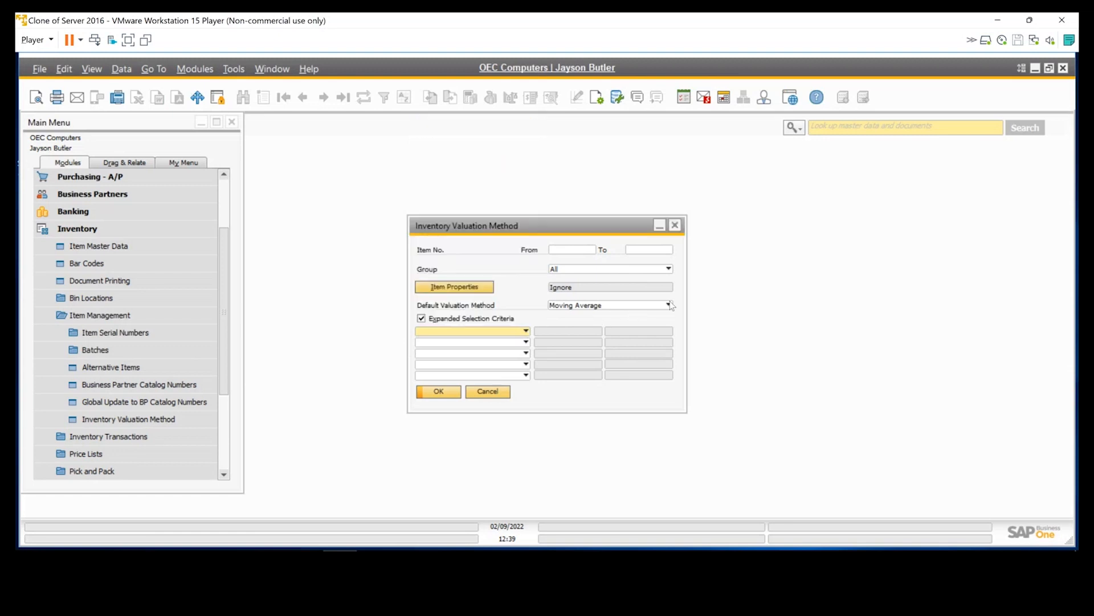
left_click(669, 305)
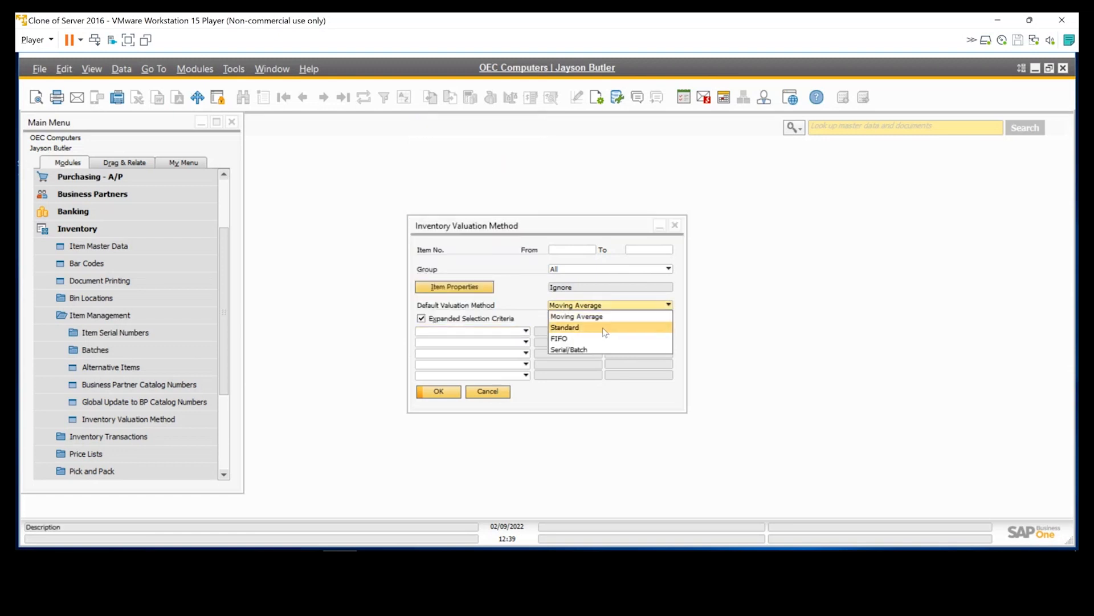
left_click(515, 298)
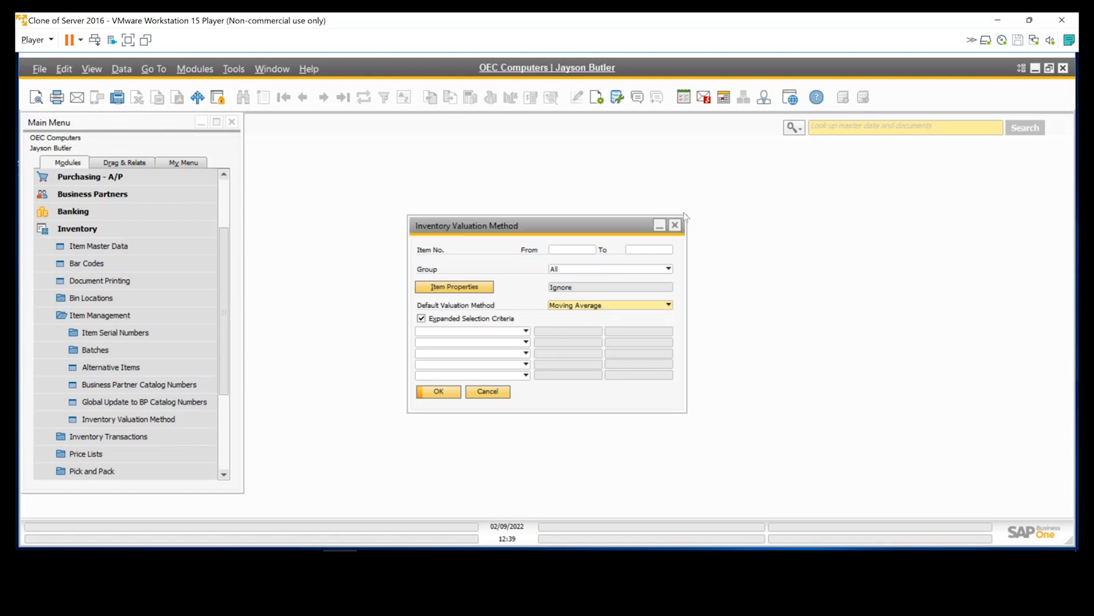
left_click(504, 389)
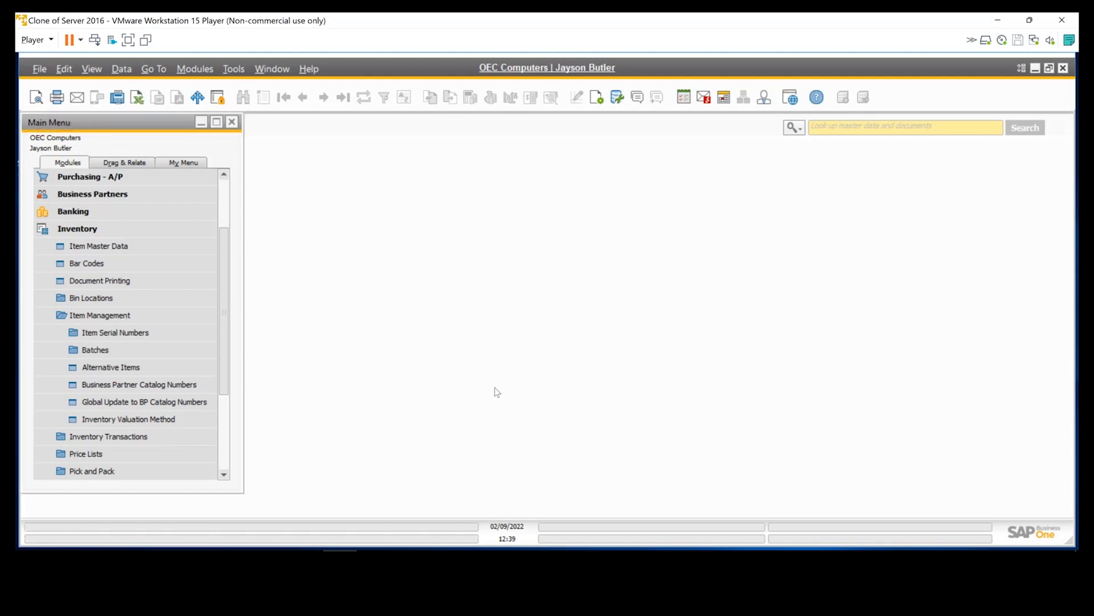
Examine the header fields and line columns of a blank Goods Receipt document among the inventory transactions, and close it.
left_click(120, 315)
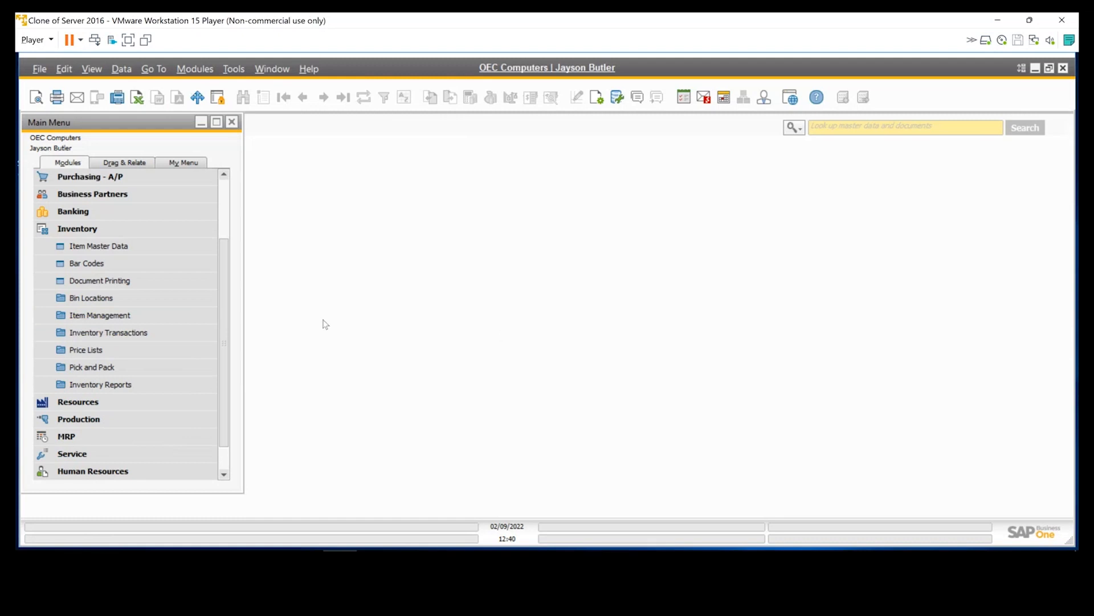
left_click(117, 332)
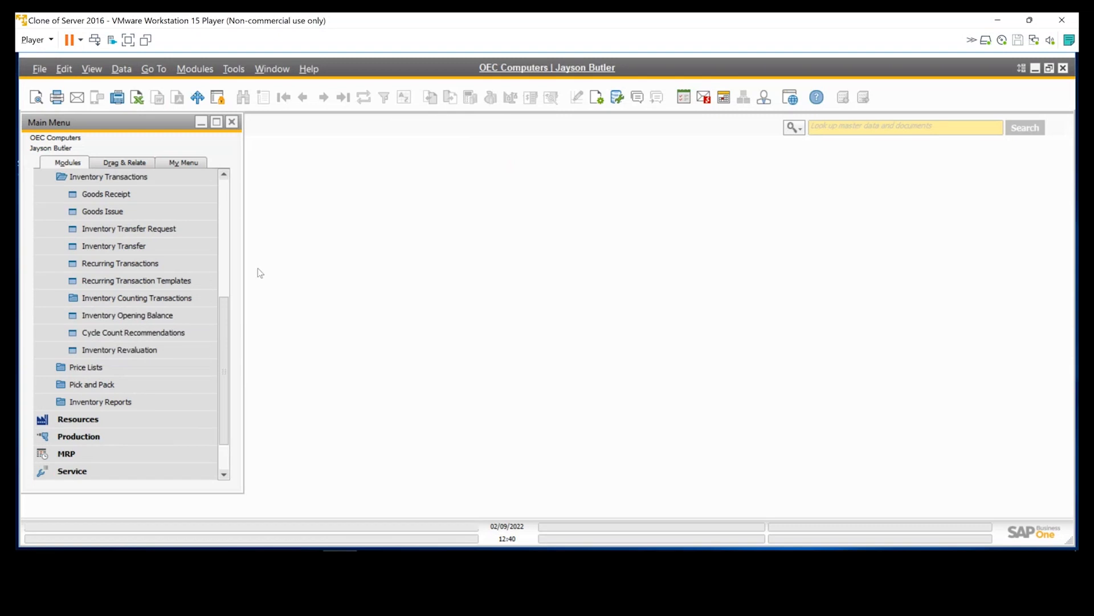
left_click(120, 197)
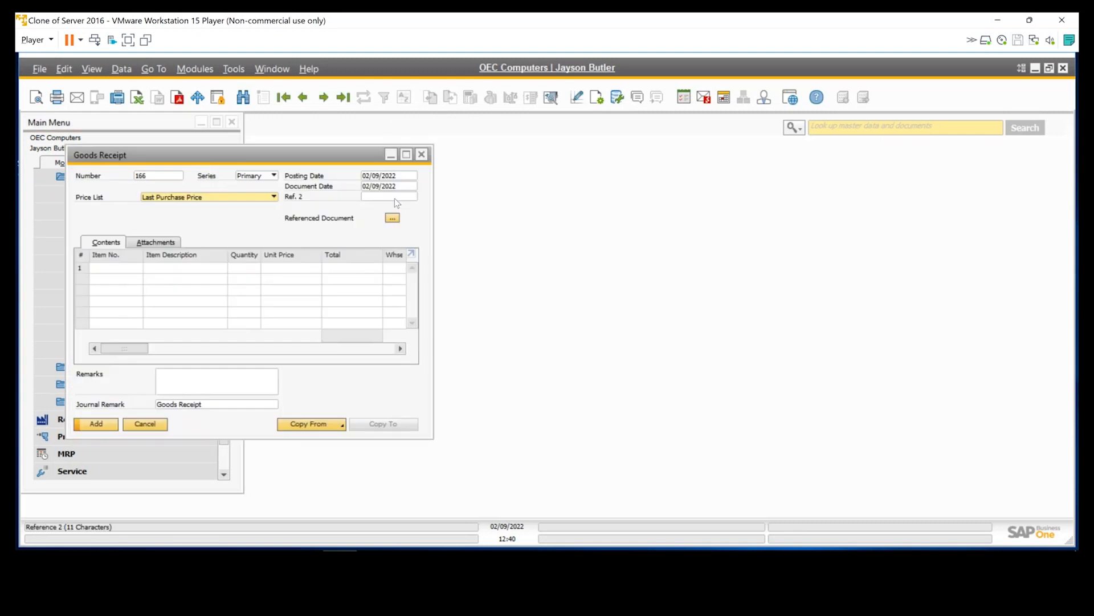
left_click_drag(433, 211, 904, 221)
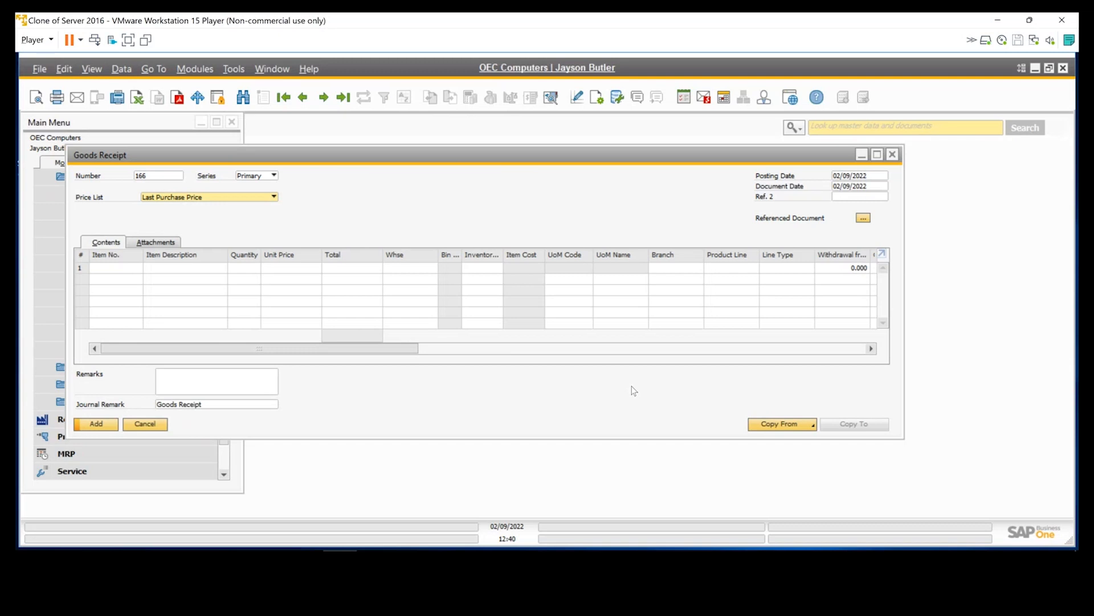
left_click(893, 155)
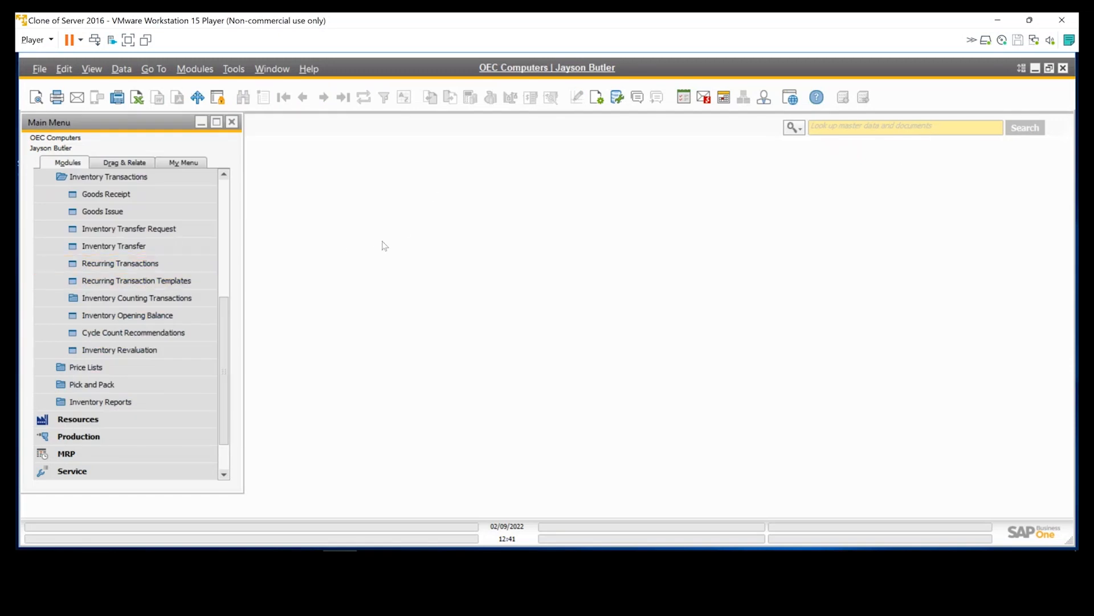
Examine the fields and line columns of a blank Inventory Transfer Request, and close it.
left_click(165, 230)
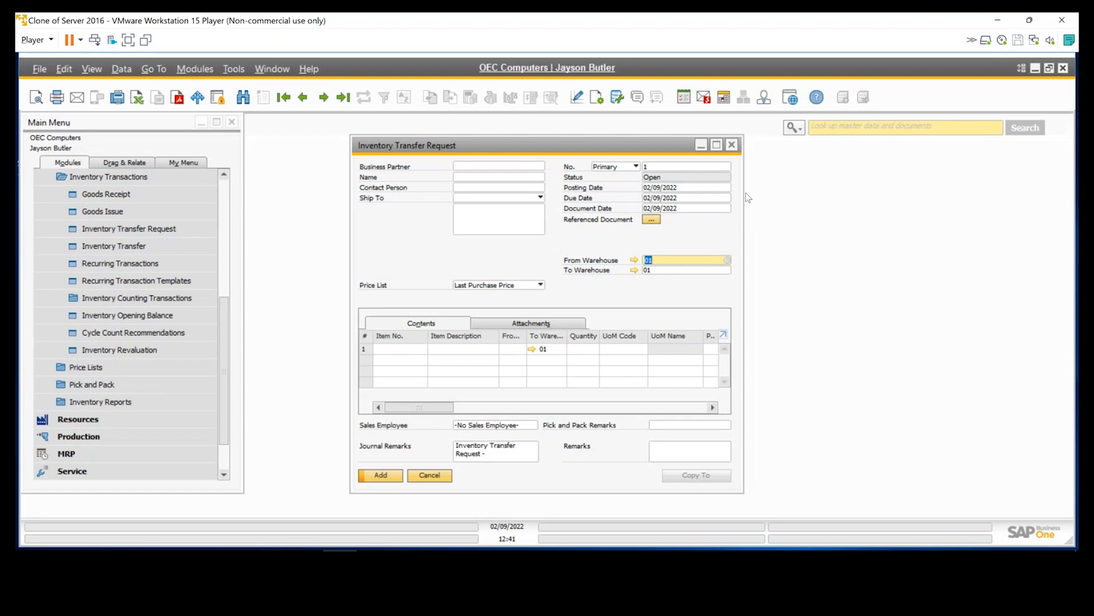
left_click_drag(744, 199, 949, 200)
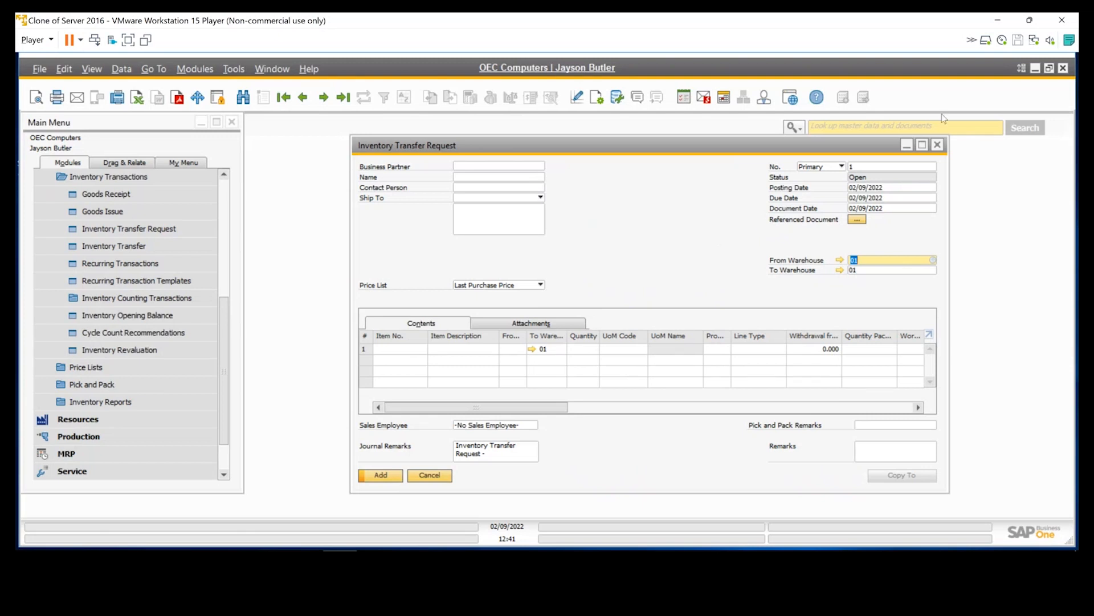
left_click(938, 146)
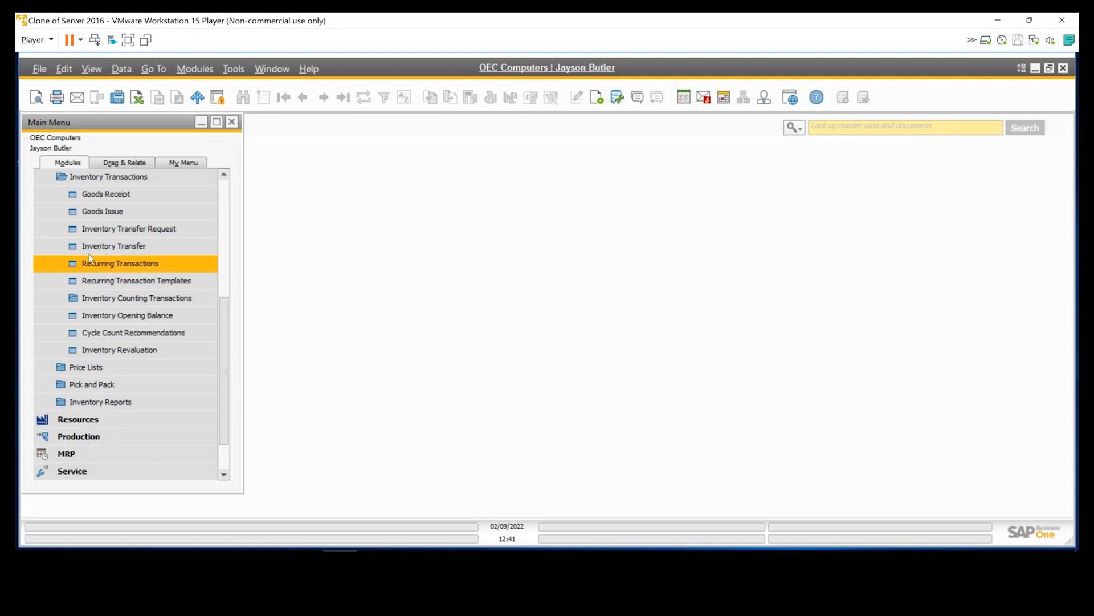
Add an inventory transfer request for item A00001 from warehouse 01 to warehouse 02.
left_click(132, 231)
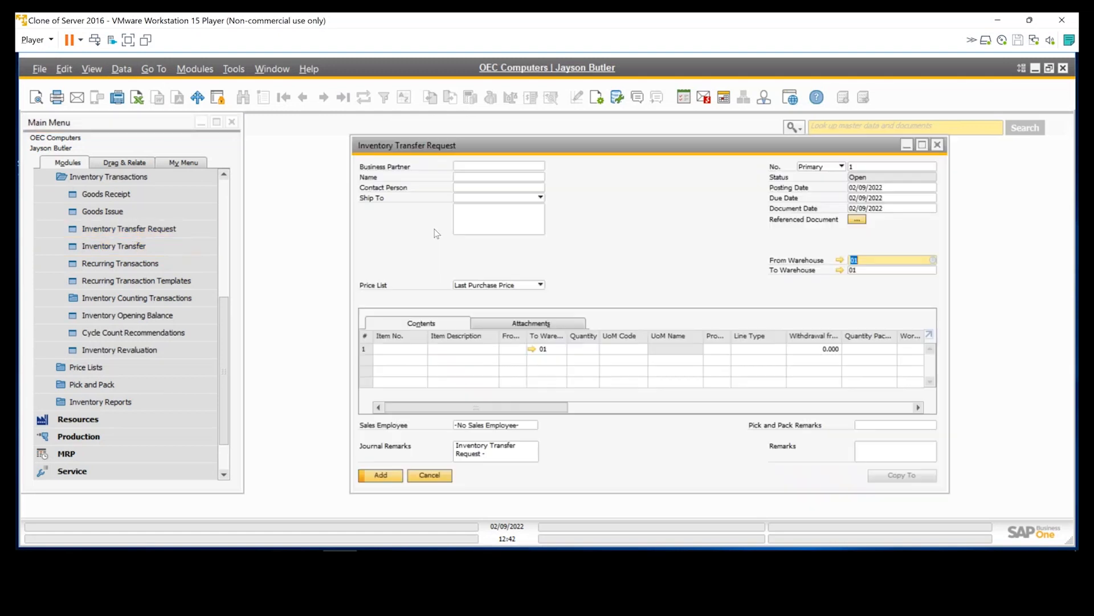
left_click(342, 98)
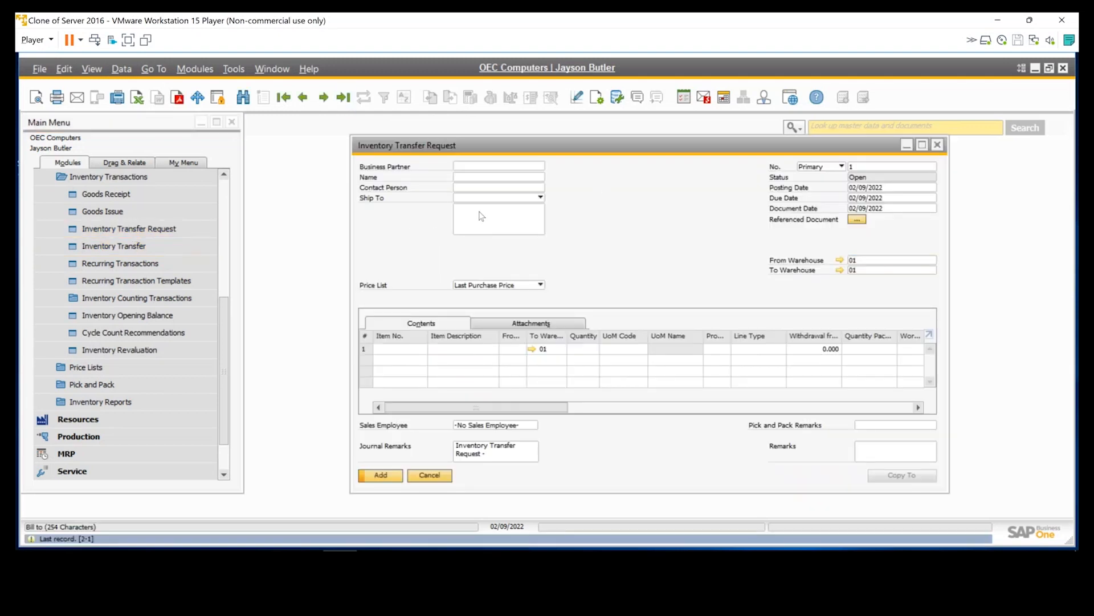
left_click(399, 349)
key("Tab")
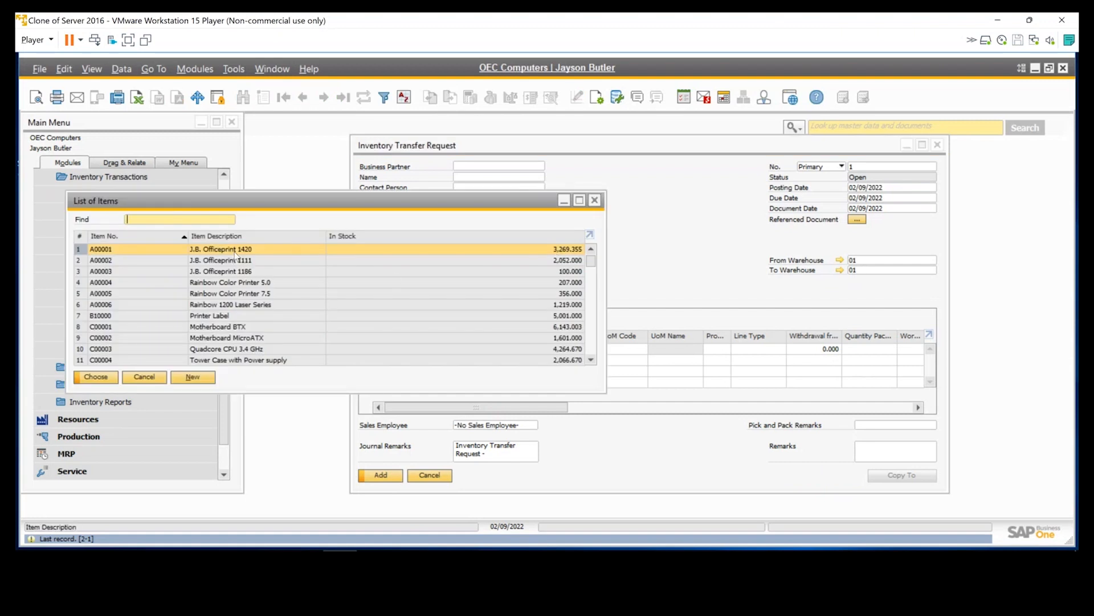
key("Return")
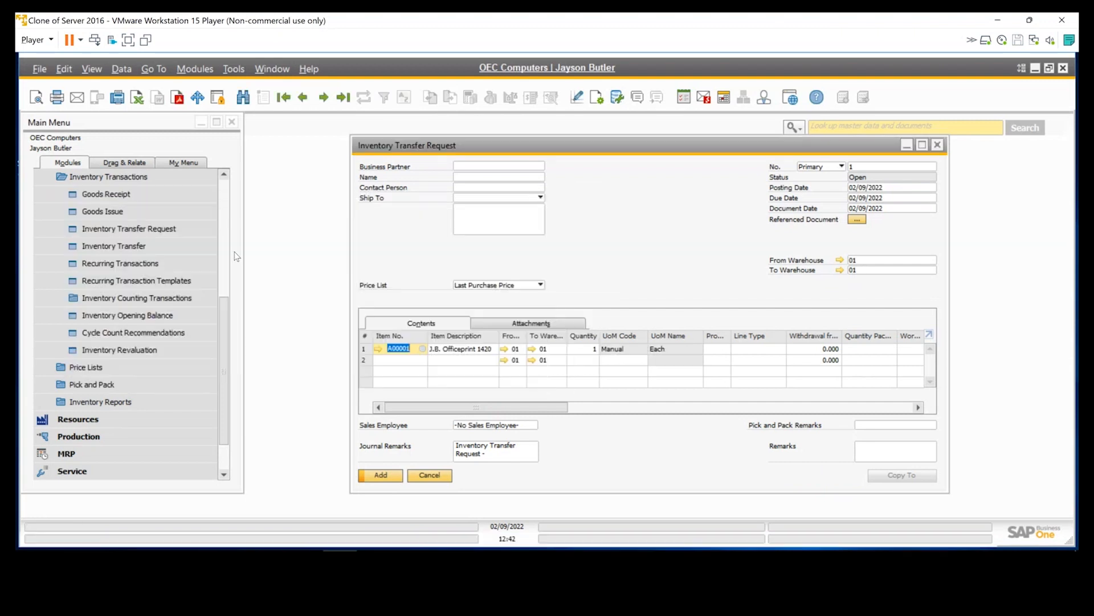
left_click(554, 348)
left_click(562, 349)
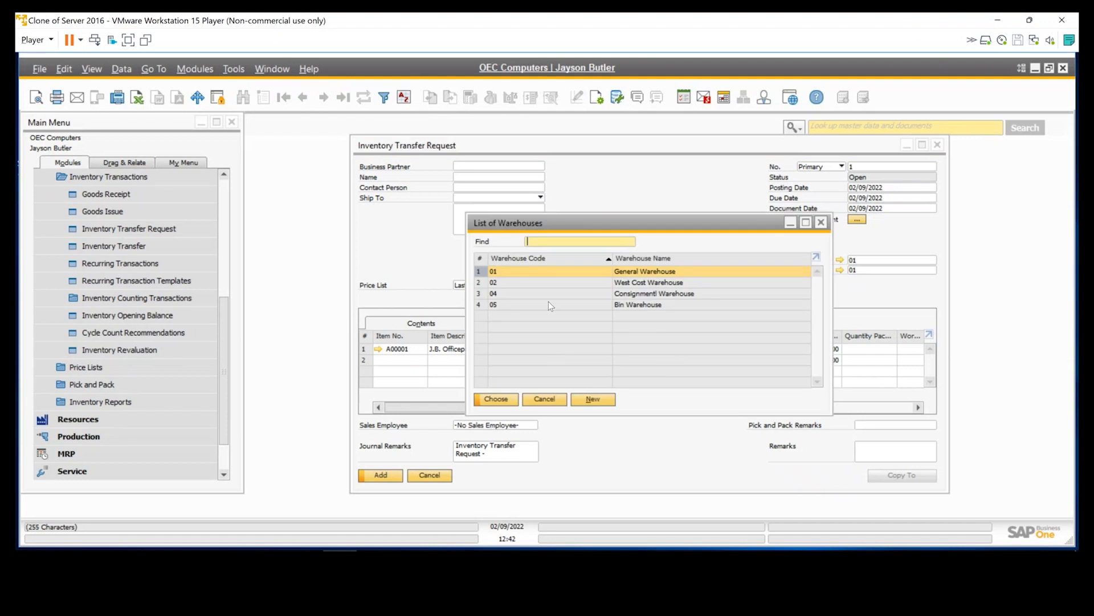
double_click(643, 286)
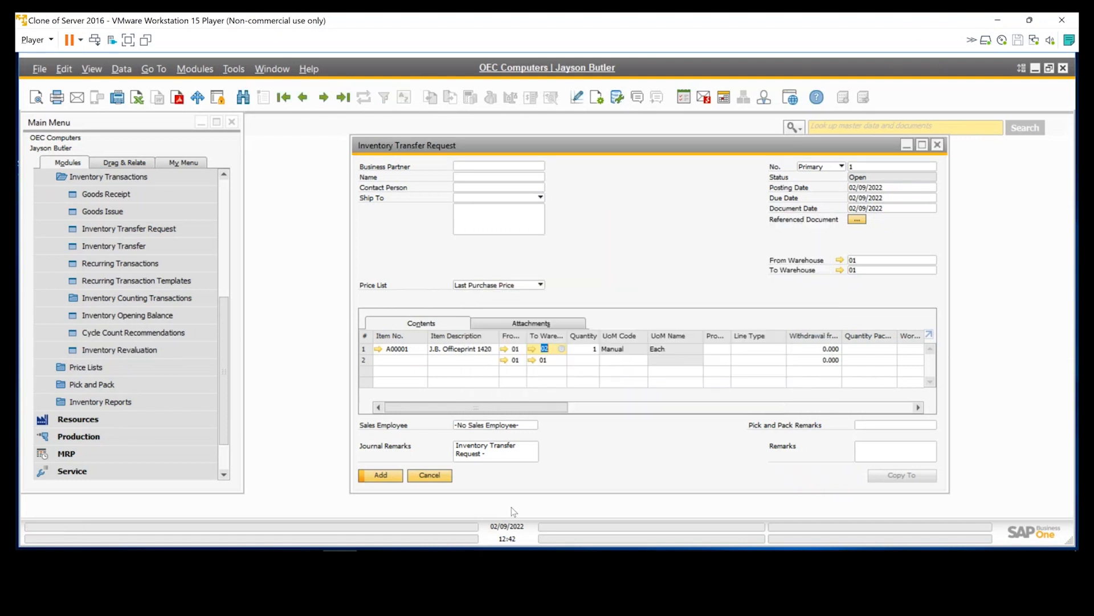
left_click(389, 475)
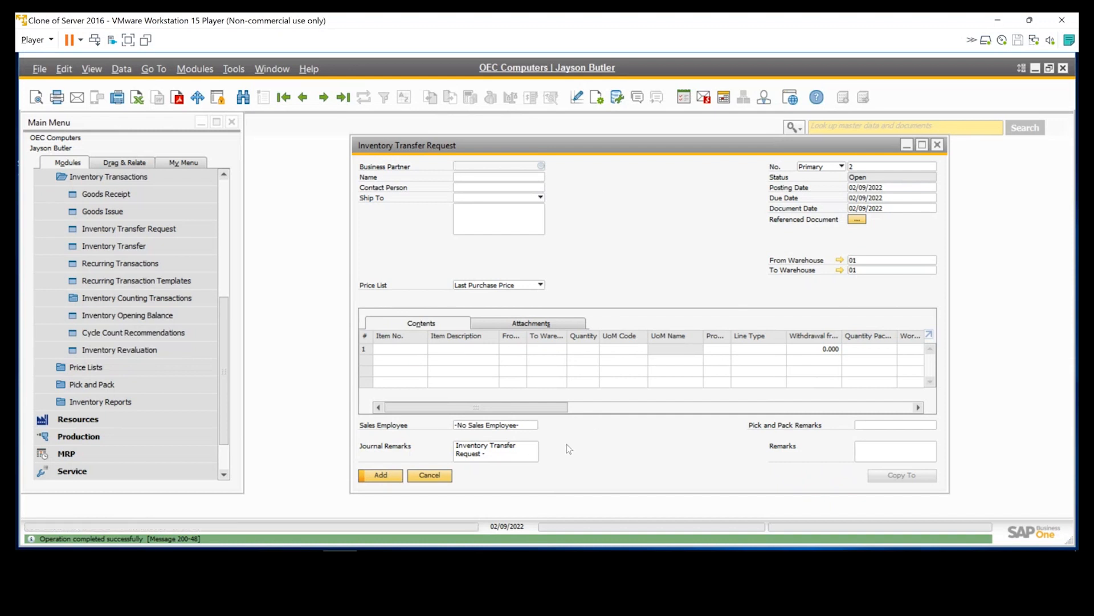
Copy the saved transfer request for item A00001 to an Inventory Transfer and add that document.
left_click(342, 95)
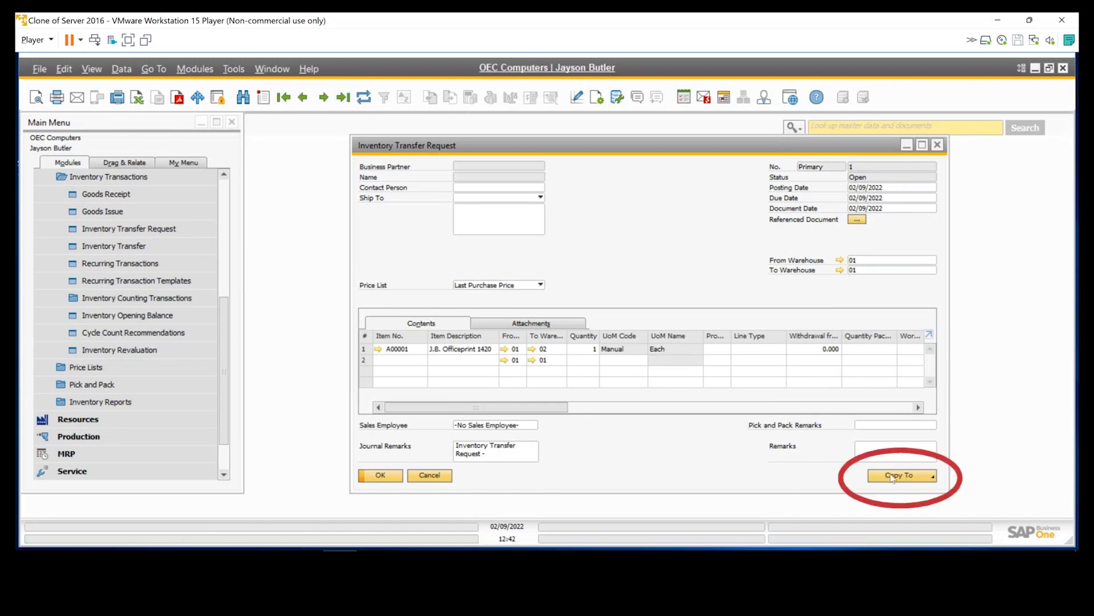
left_click(893, 476)
left_click(896, 490)
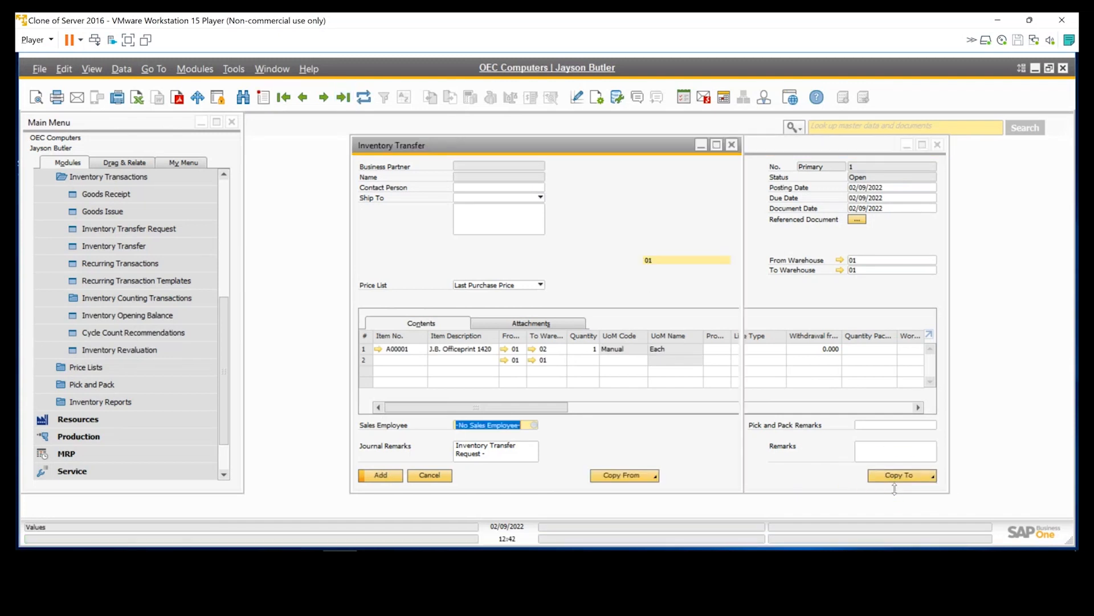
left_click_drag(589, 147, 381, 119)
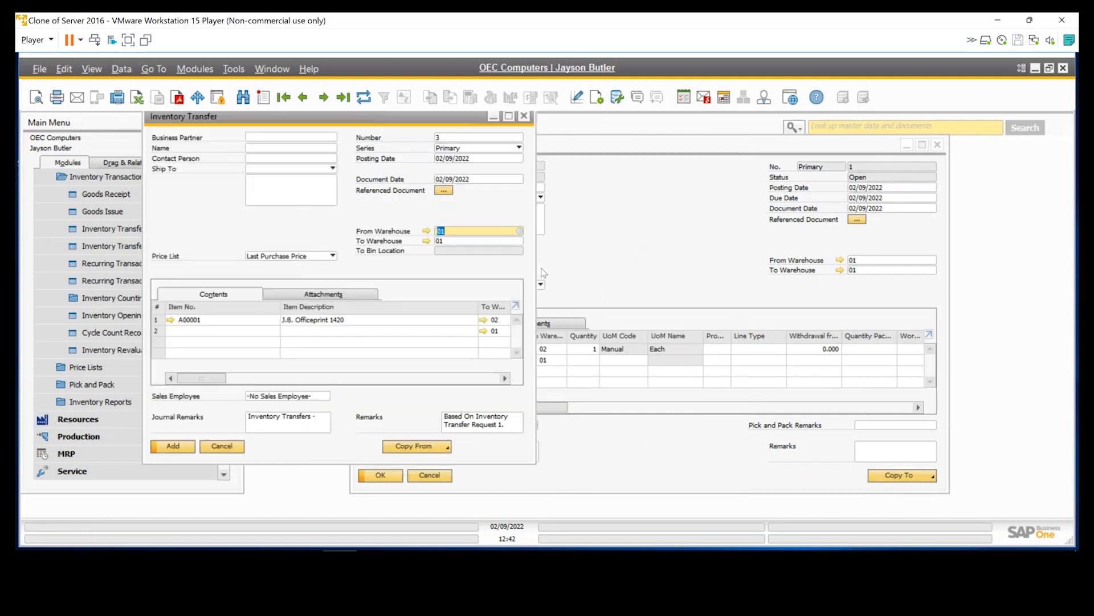
left_click_drag(535, 279, 816, 280)
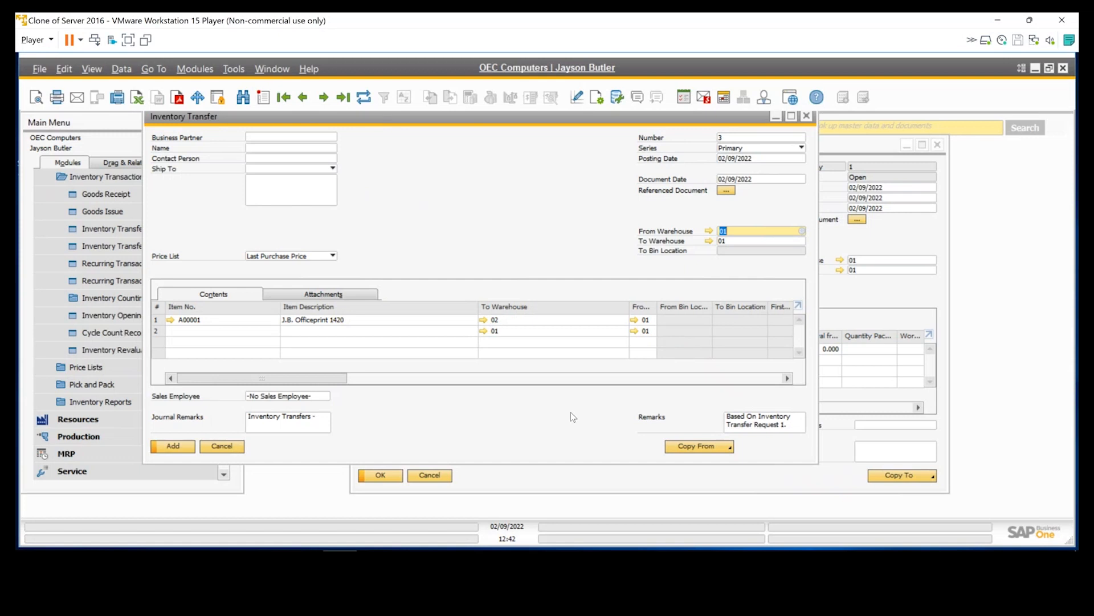
left_click(172, 446)
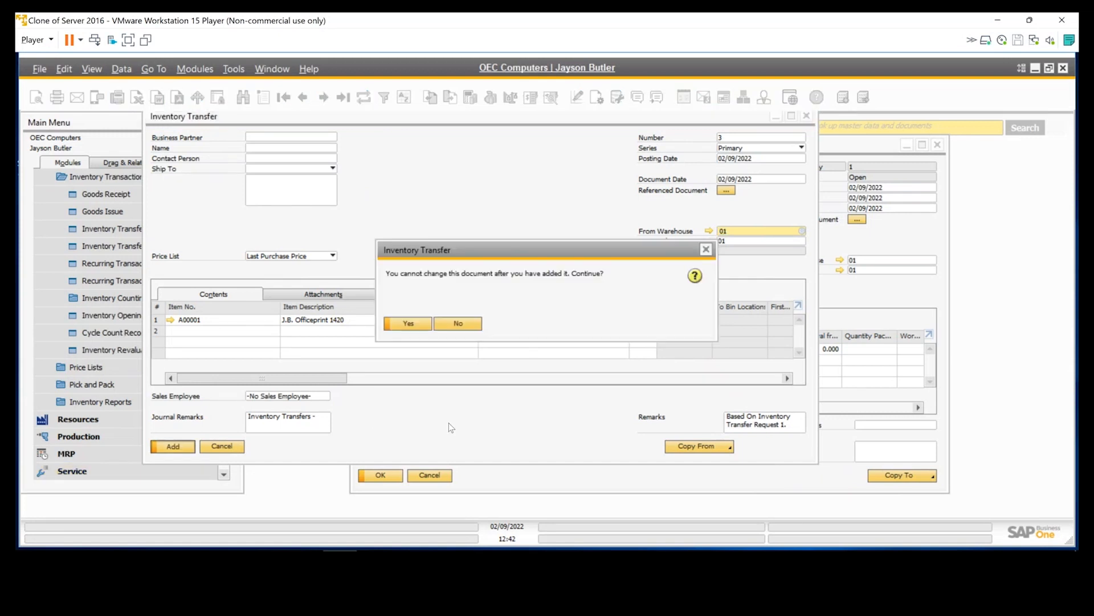
left_click(409, 324)
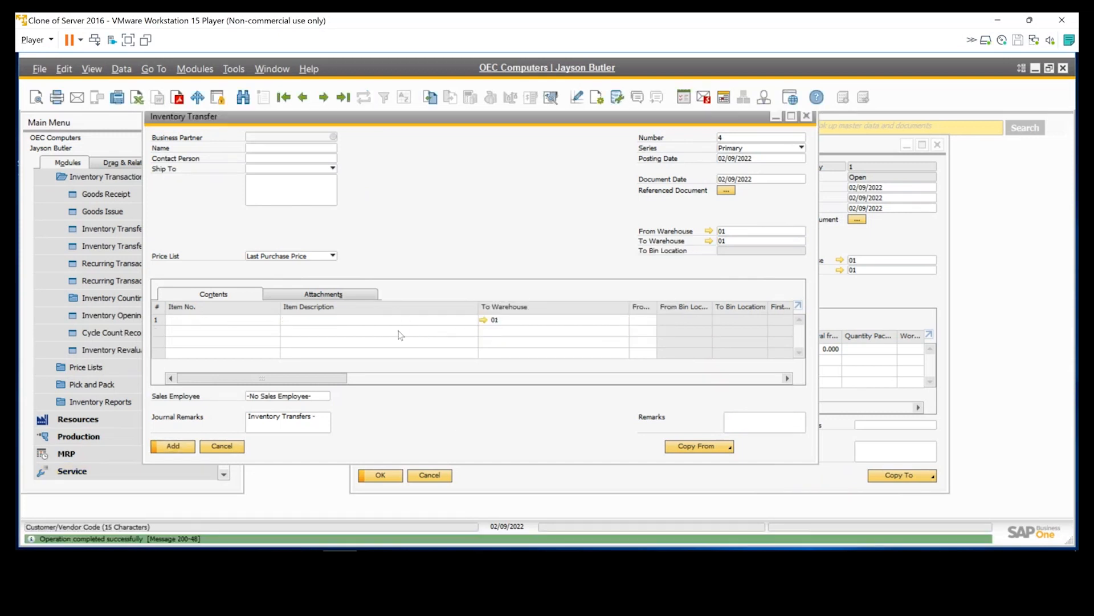
Review the saved inventory transfer for item A00001, and close the transfer and its transfer request.
left_click(344, 97)
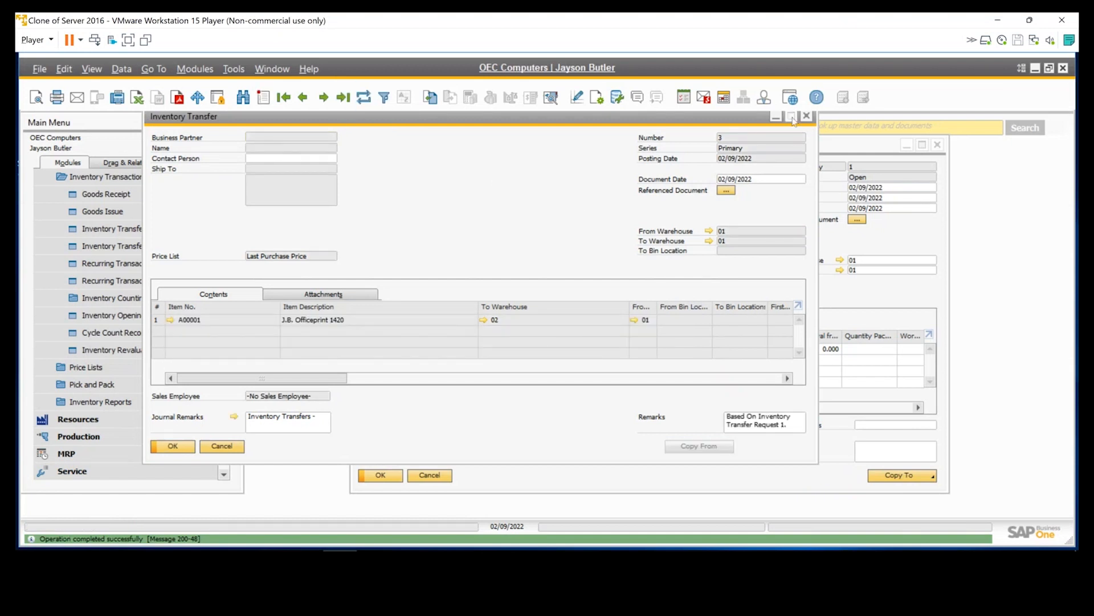
left_click(806, 116)
left_click(937, 144)
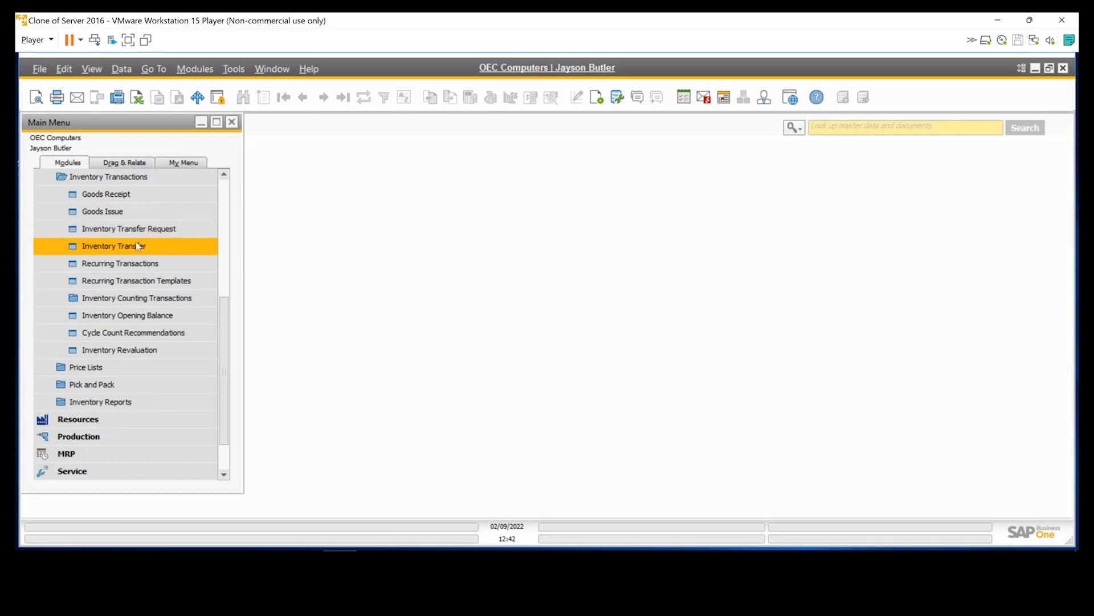
Review the Confirmation of Recurring Transactions window and its response options for missing data, and close it.
left_click(160, 265)
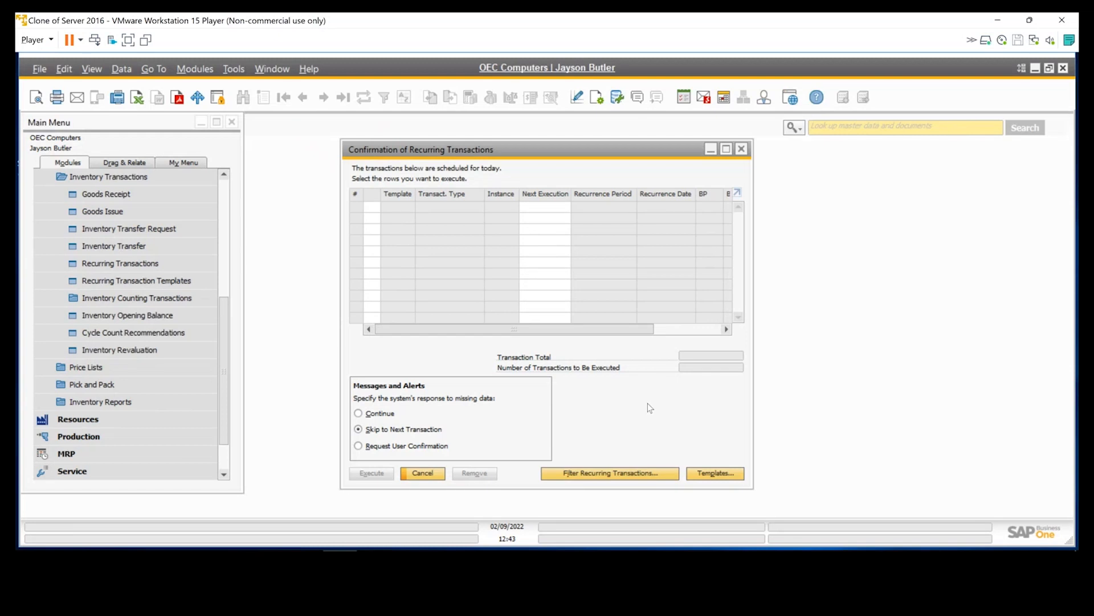
left_click(742, 148)
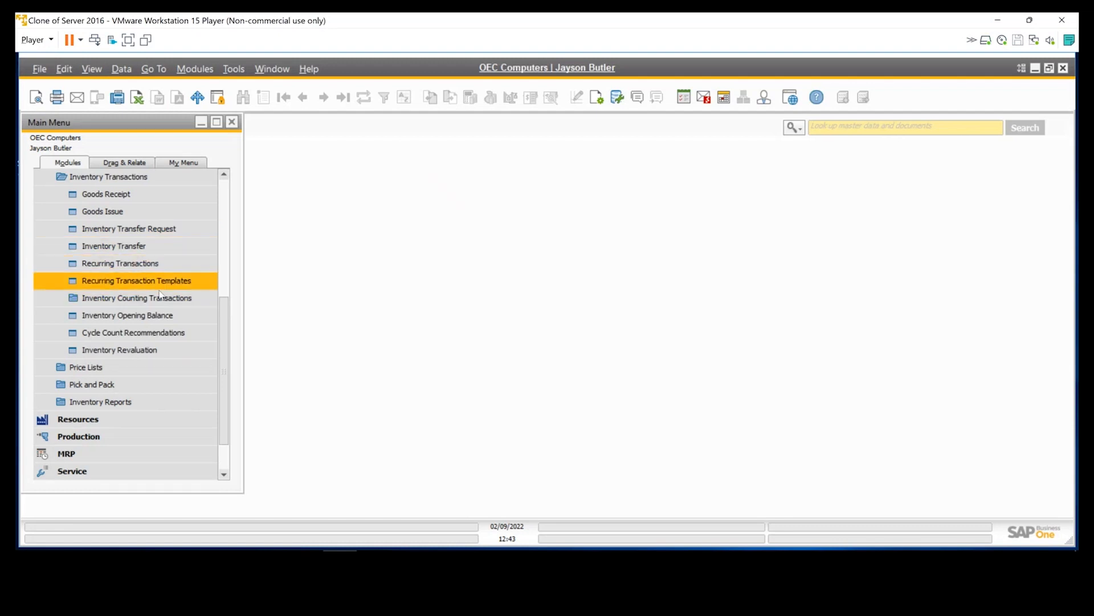
Start a new Inventory Counting document and open the item selection criteria for adding items to it.
left_click(176, 299)
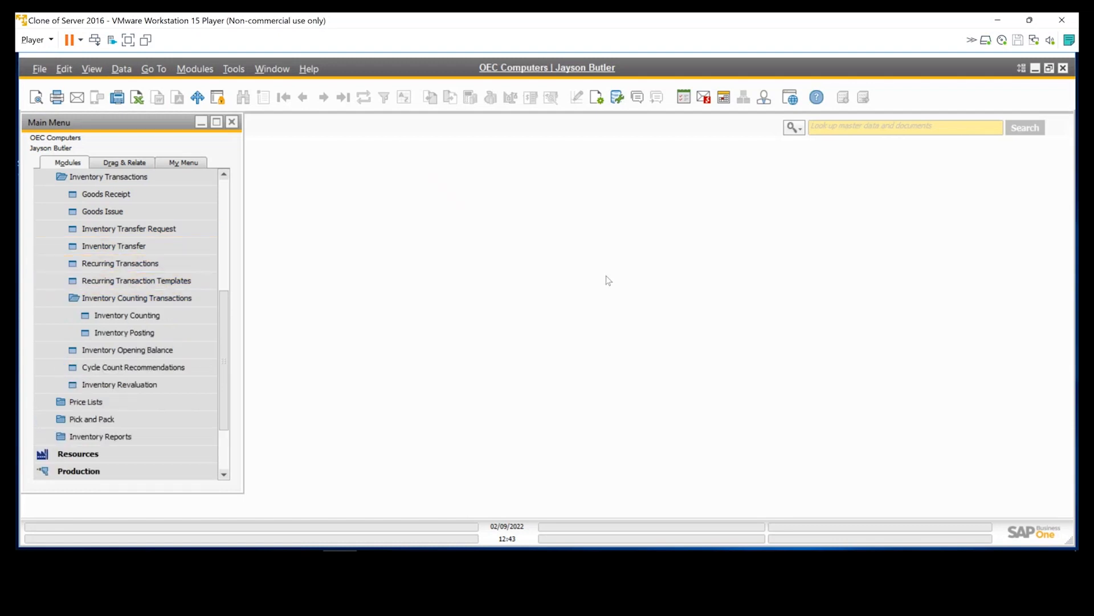
left_click(143, 317)
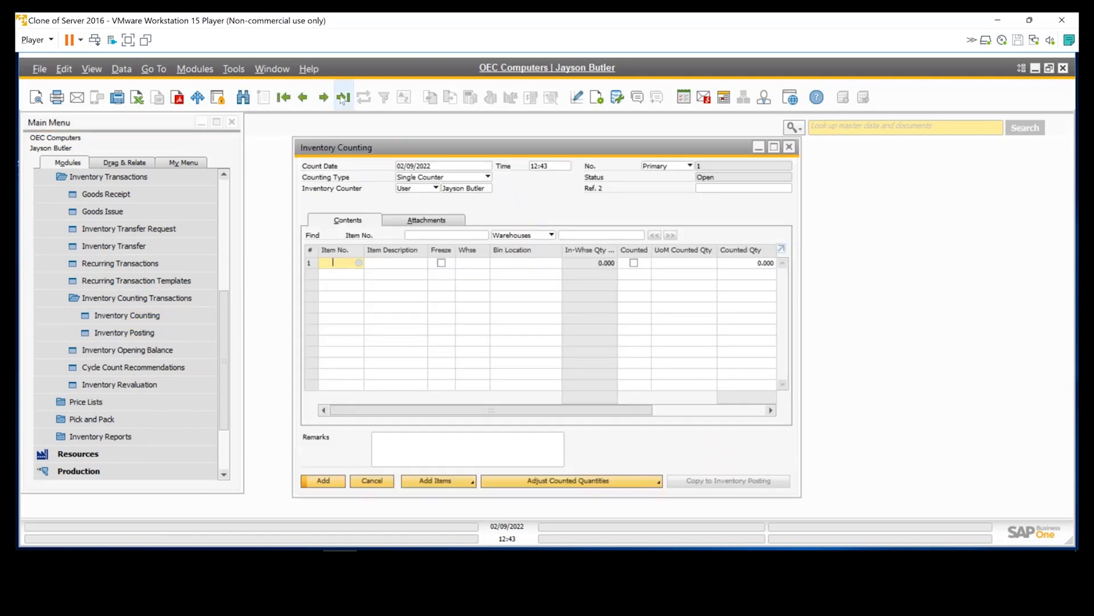
left_click(342, 98)
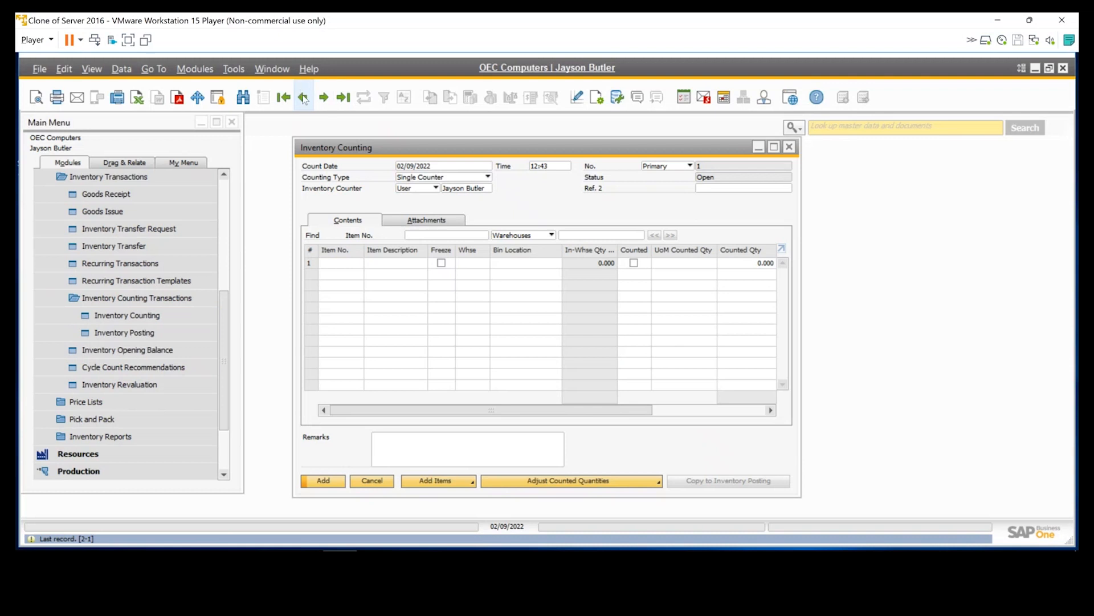
left_click(344, 264)
left_click(454, 489)
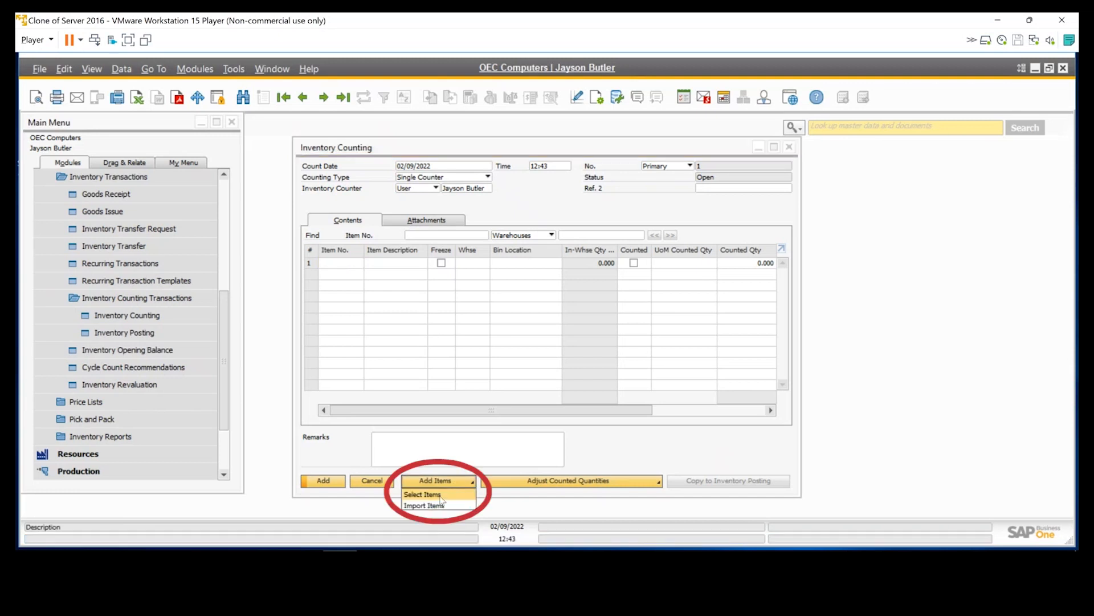
left_click(440, 493)
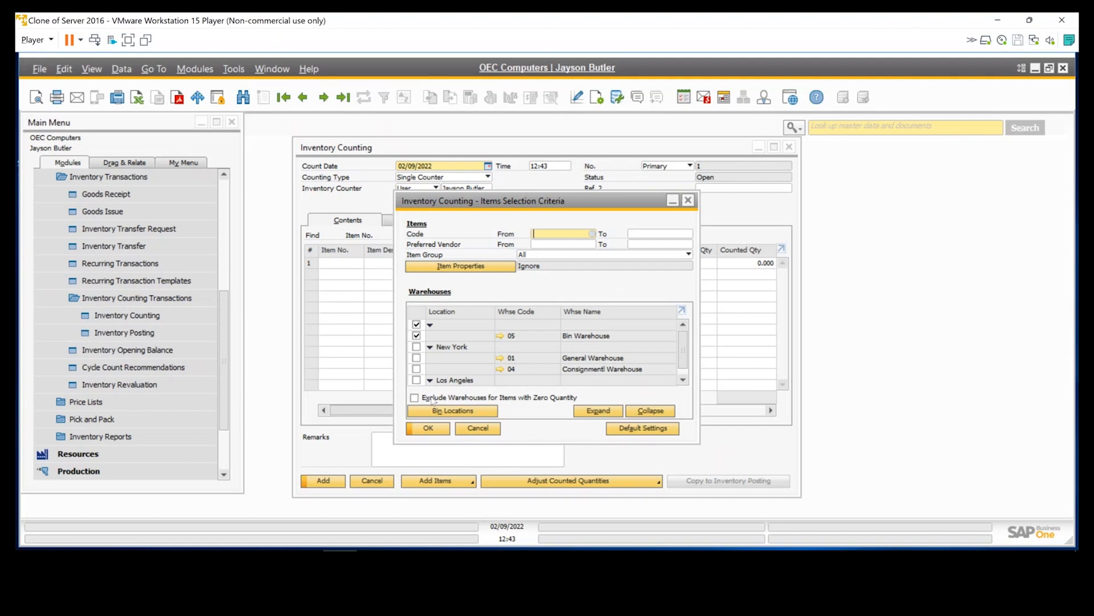
Set the end of the bin location range to 05-SYSTEM-BIN-LOCATION and the end of the aisle range to SYSTEM-BIN-LOCATION.
left_click(448, 412)
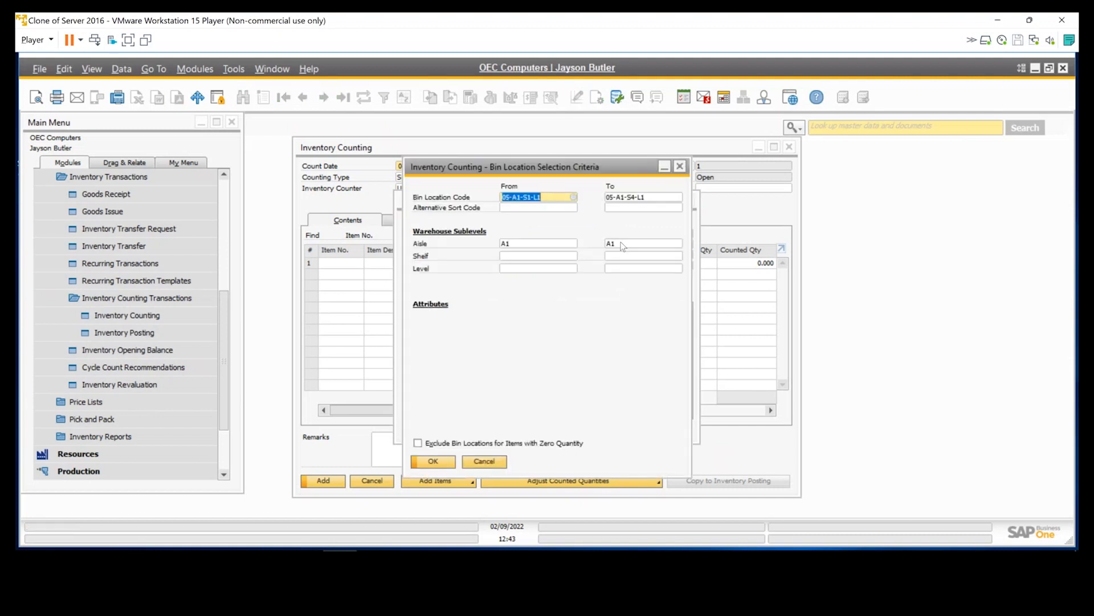
left_click(661, 192)
key("BackSpace")
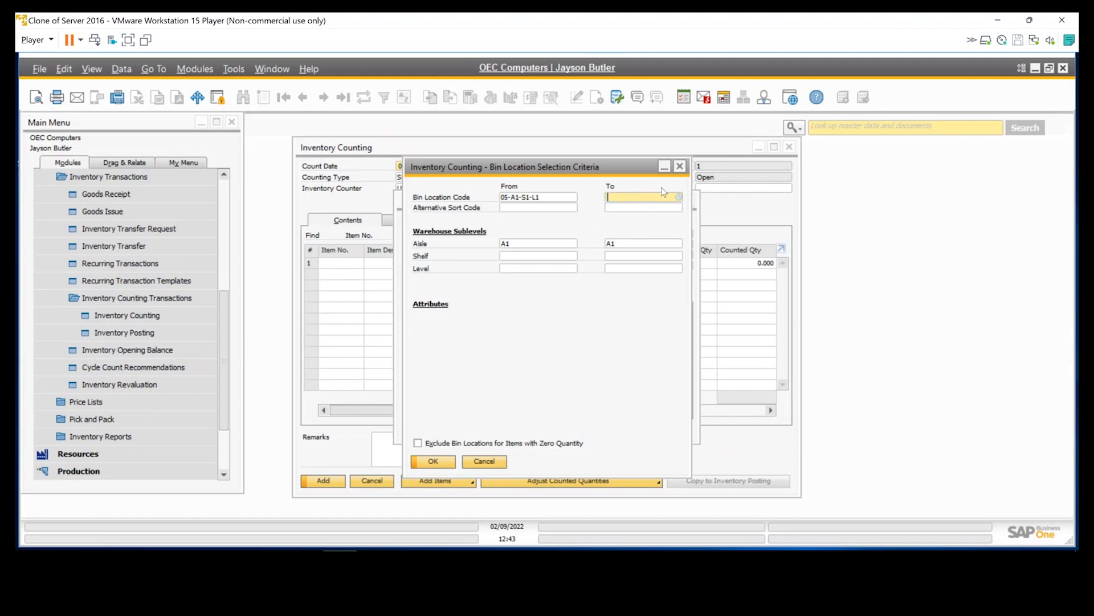
key("Tab")
left_click_drag(713, 283, 711, 398)
double_click(430, 386)
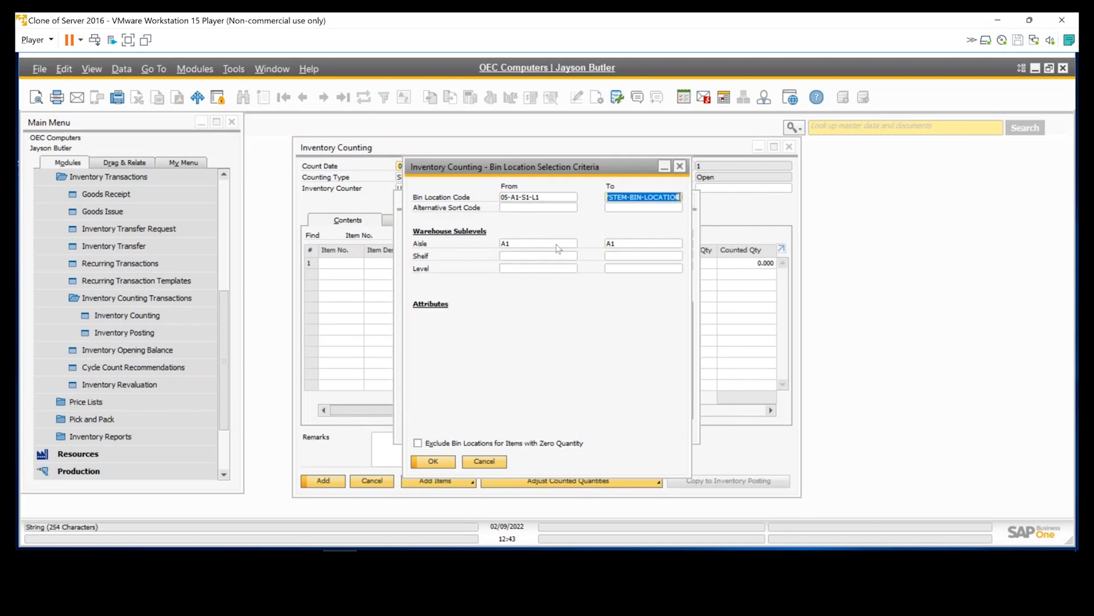
left_click(631, 244)
type("*")
key("Tab")
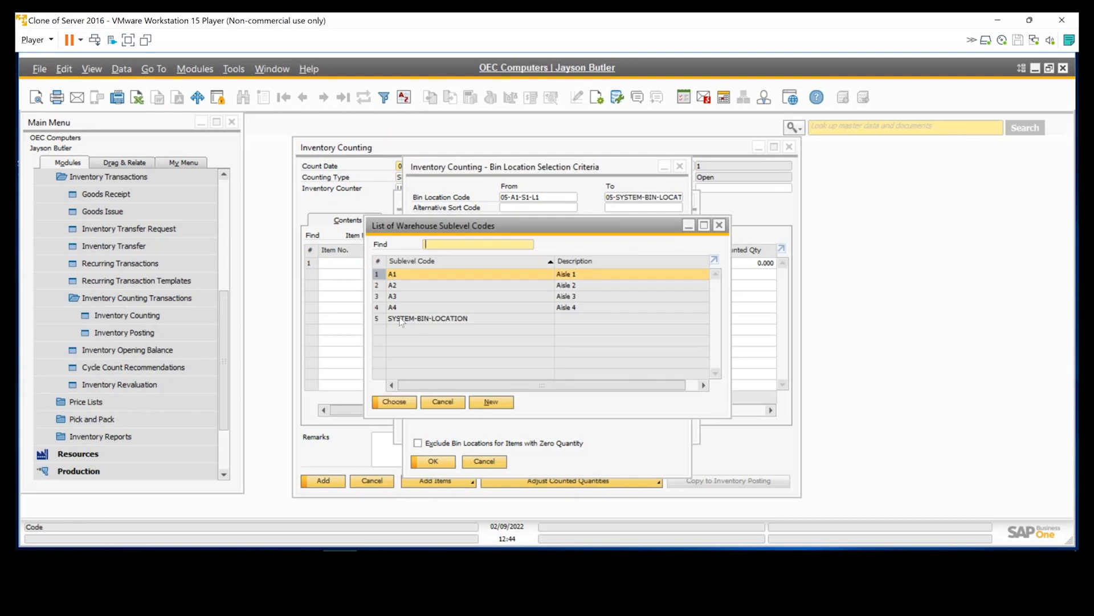
double_click(401, 319)
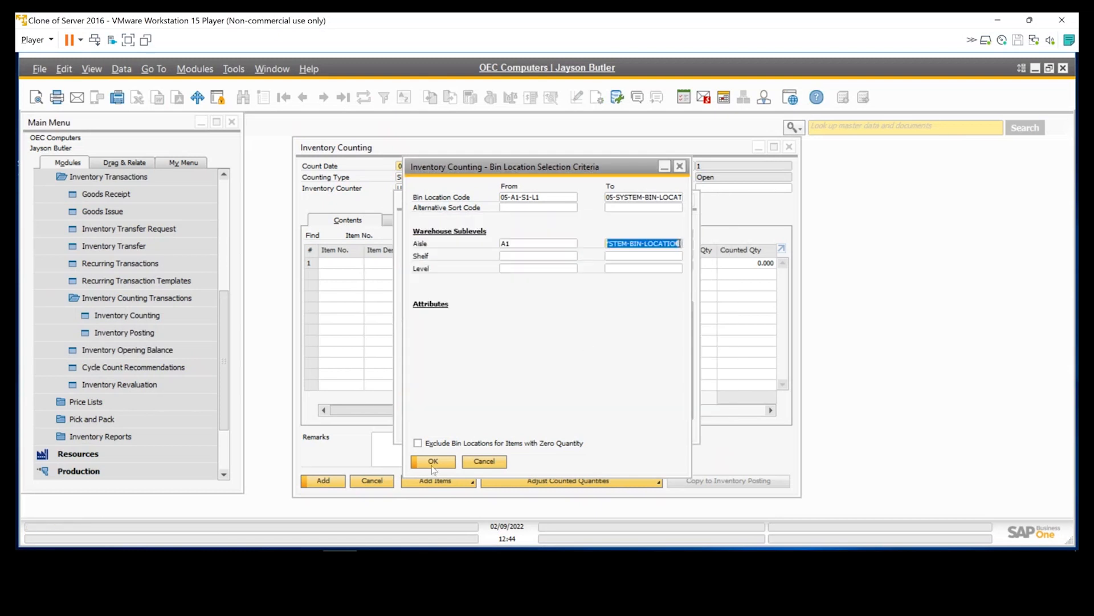
Exclude bin locations for items with zero quantity, and load the matching warehouse 05 items into the count.
left_click(418, 444)
left_click(433, 462)
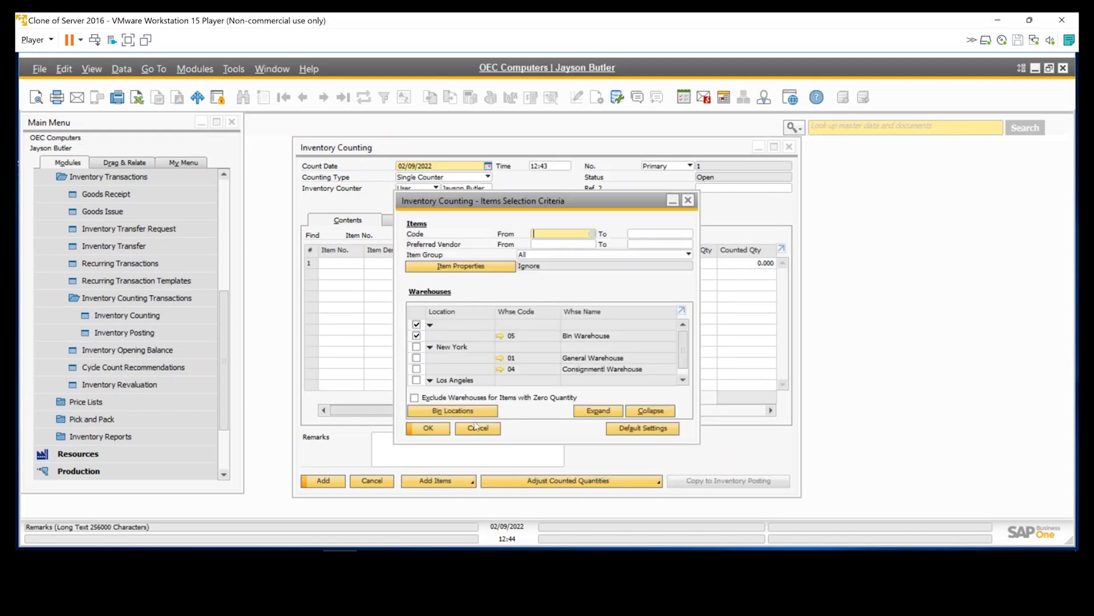
left_click(429, 429)
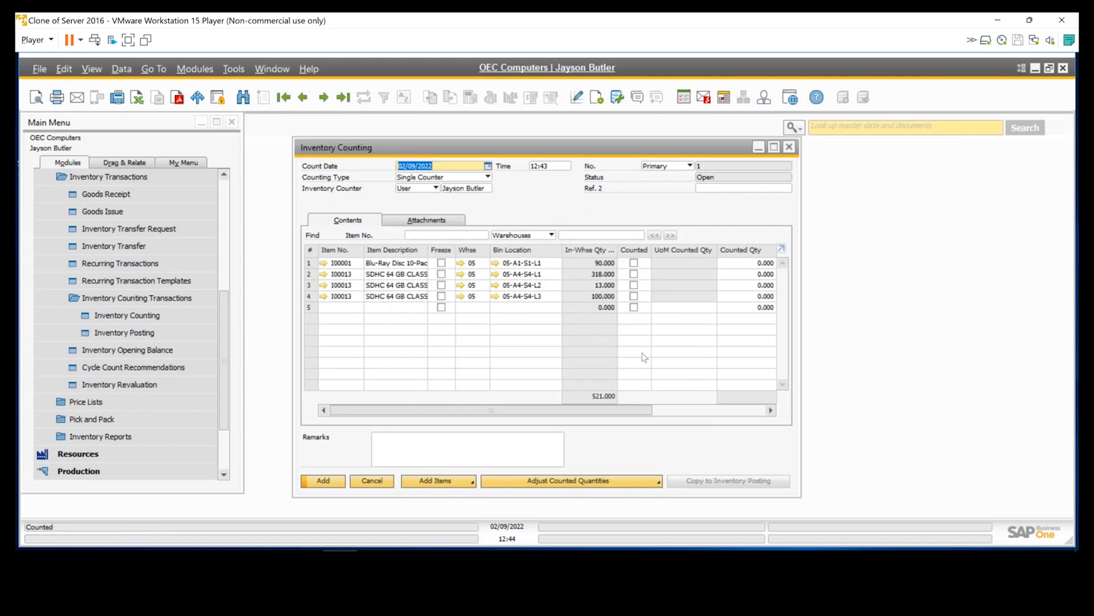
left_click(774, 146)
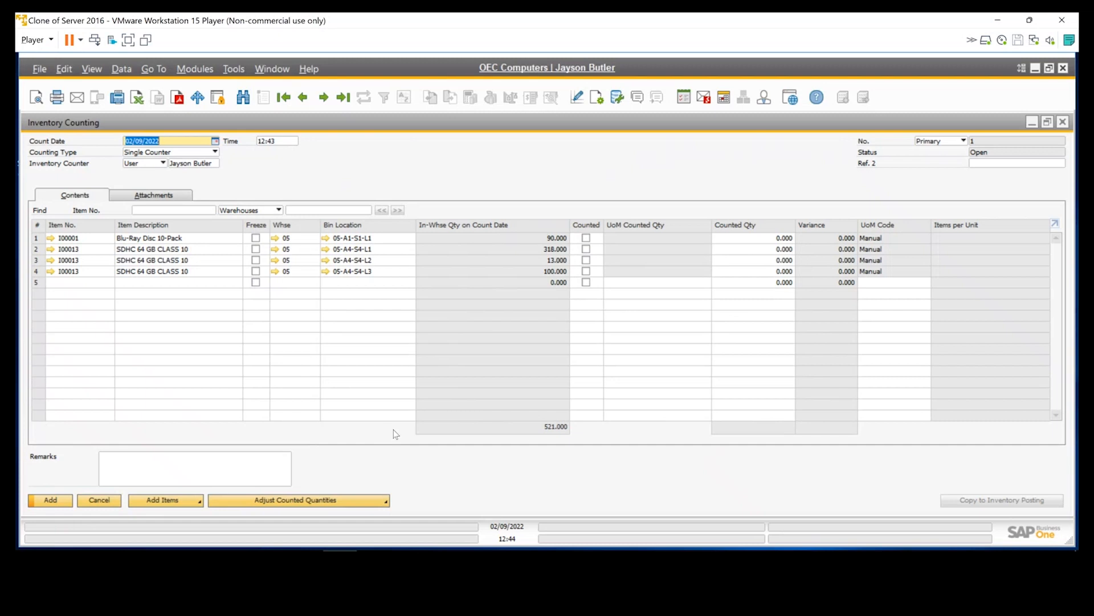
Preview the inventory counting printout with the in-warehouse quantity on count date shown, and close the preview.
left_click(35, 98)
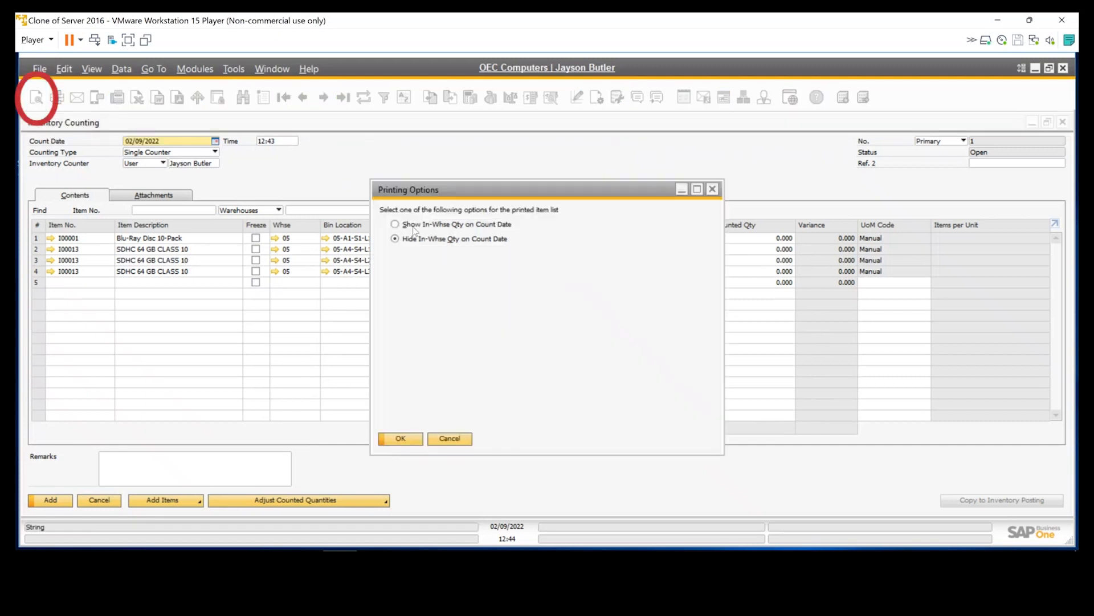
left_click(395, 224)
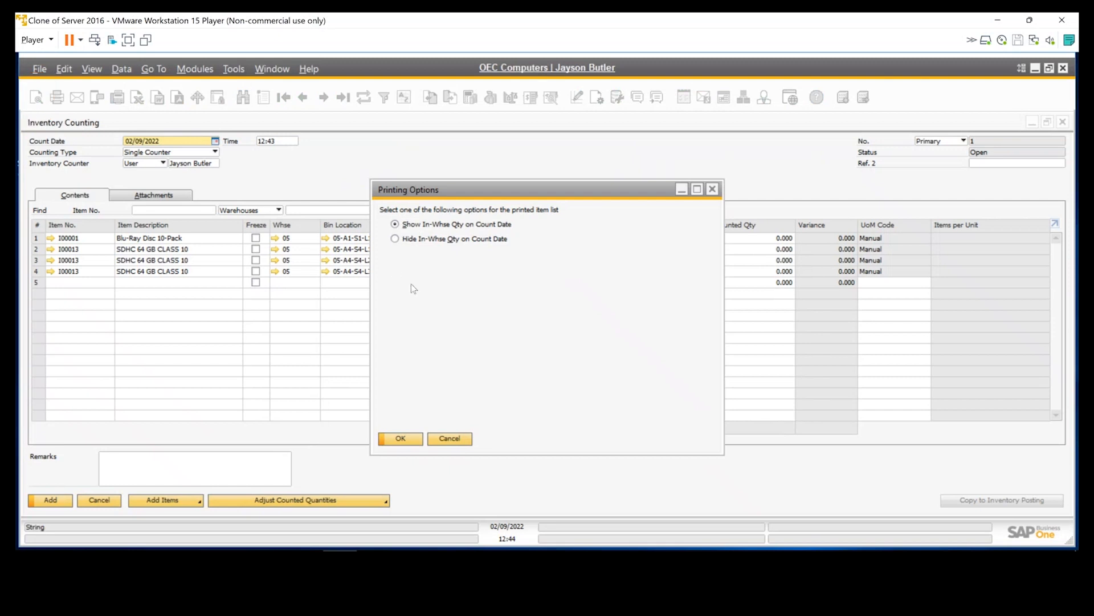
left_click(402, 440)
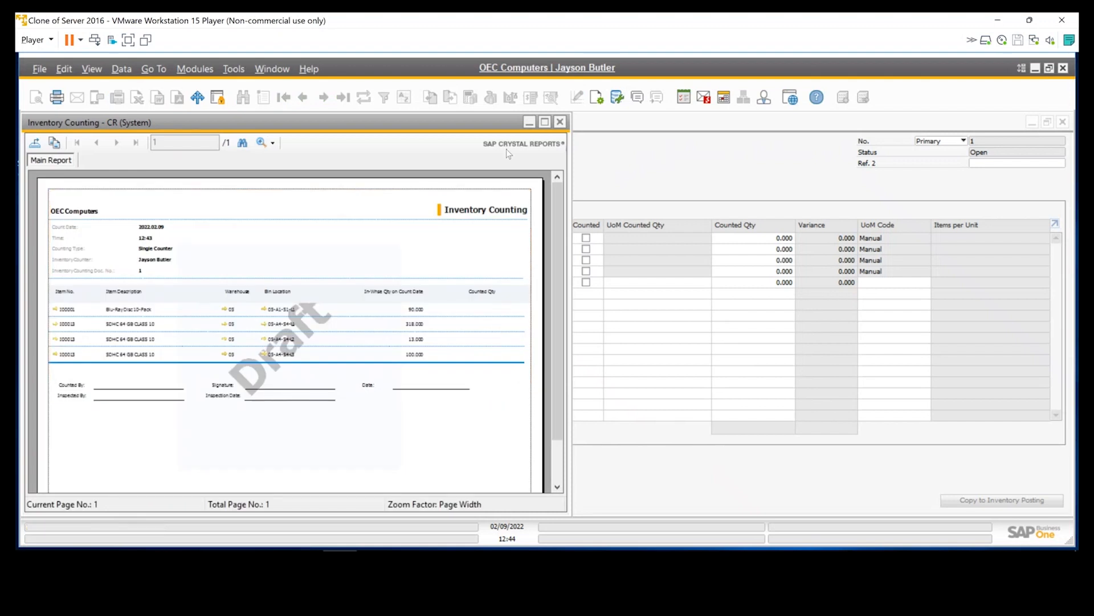
left_click(562, 121)
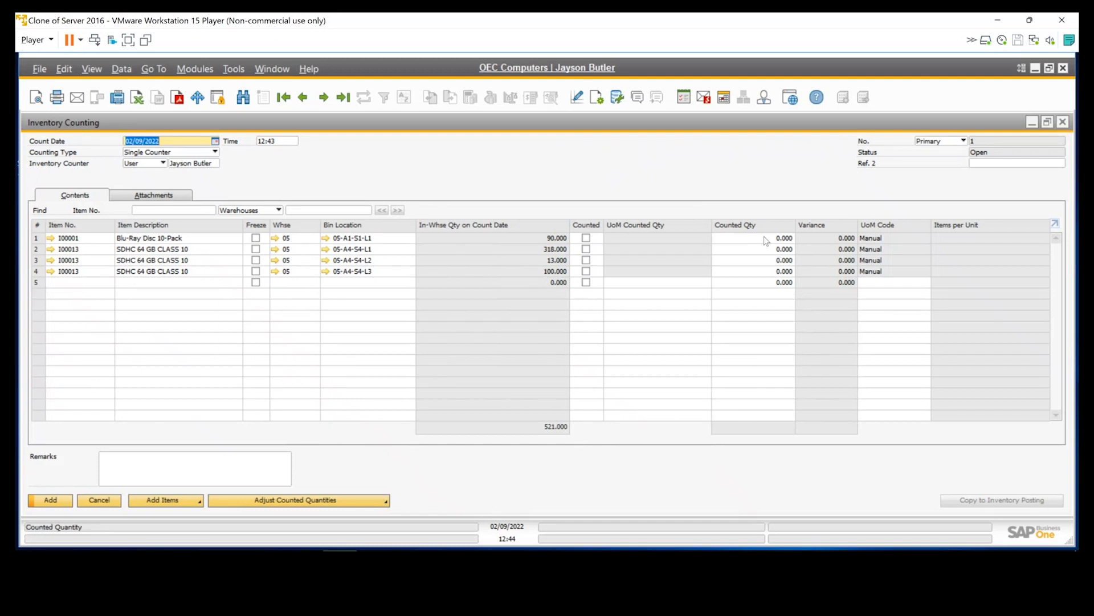
Review the counted quantity fields of the listed items, and close the inventory count without saving.
left_click(766, 238)
left_click(767, 250)
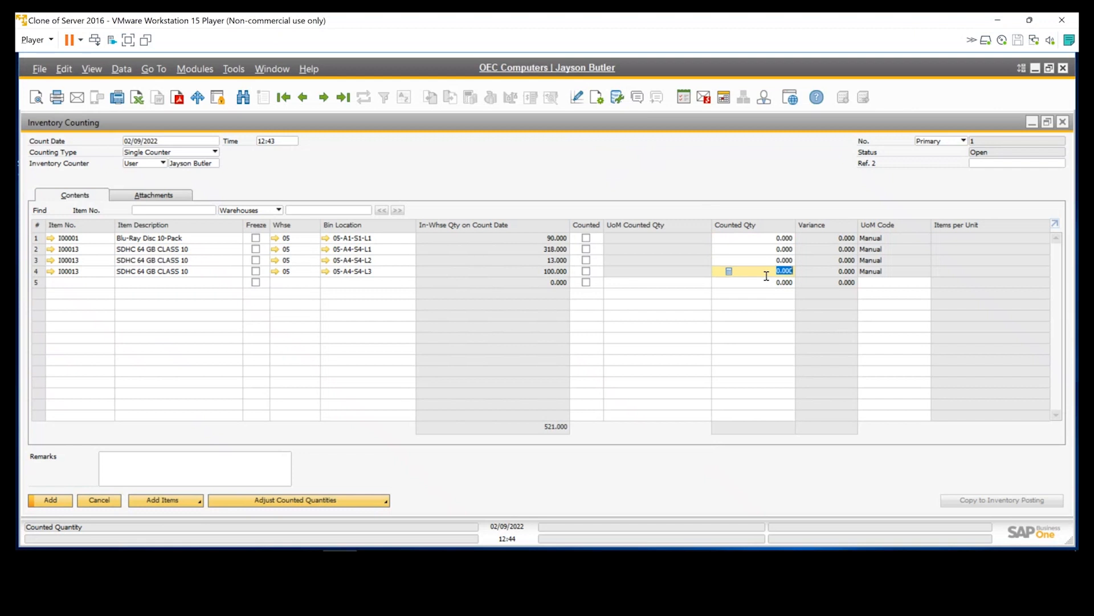
left_click(765, 261)
left_click(765, 238)
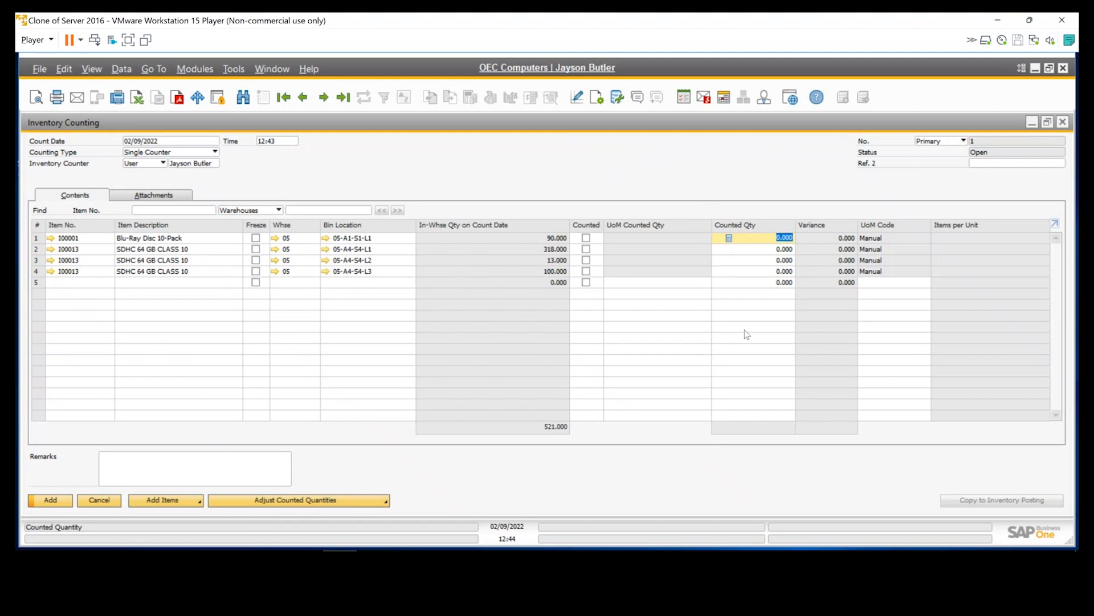
left_click(1063, 121)
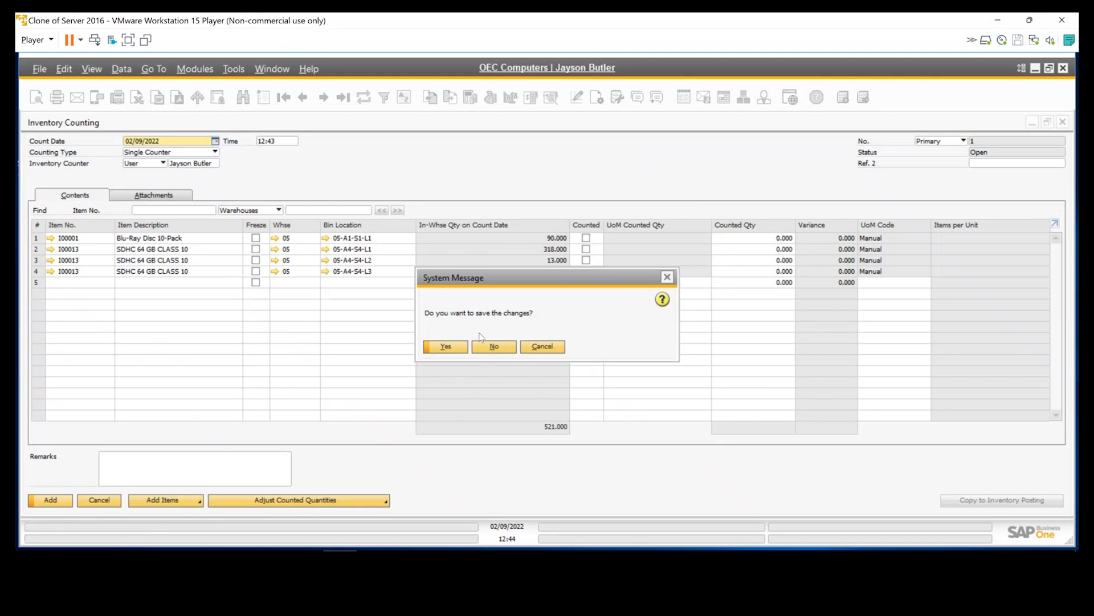
left_click(494, 348)
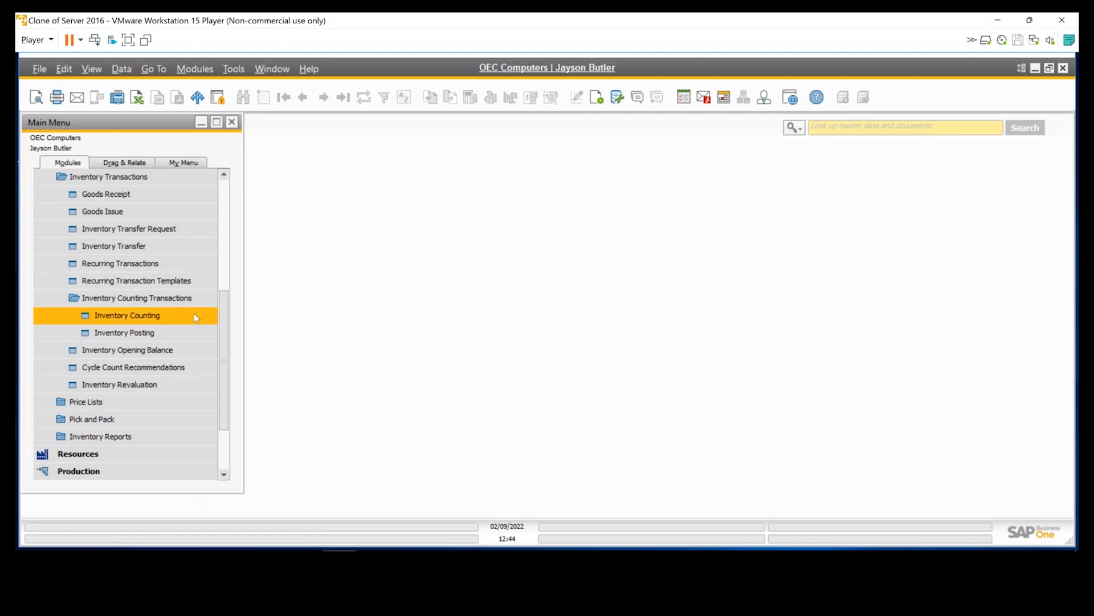
Review the selection criteria for Cycle Count Recommendations, and close the window.
left_click(169, 305)
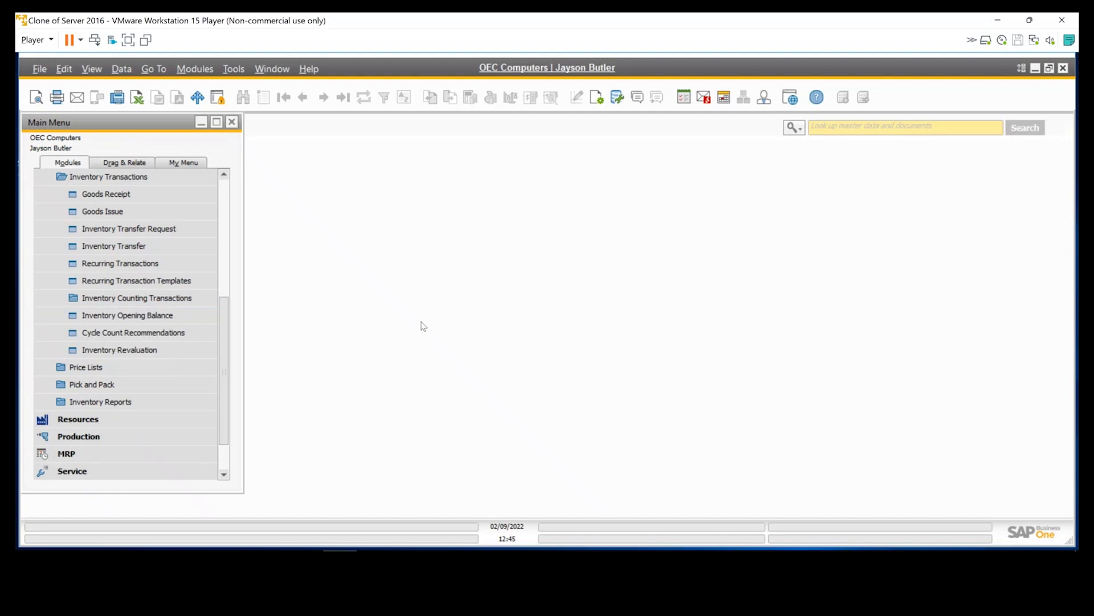
left_click(113, 335)
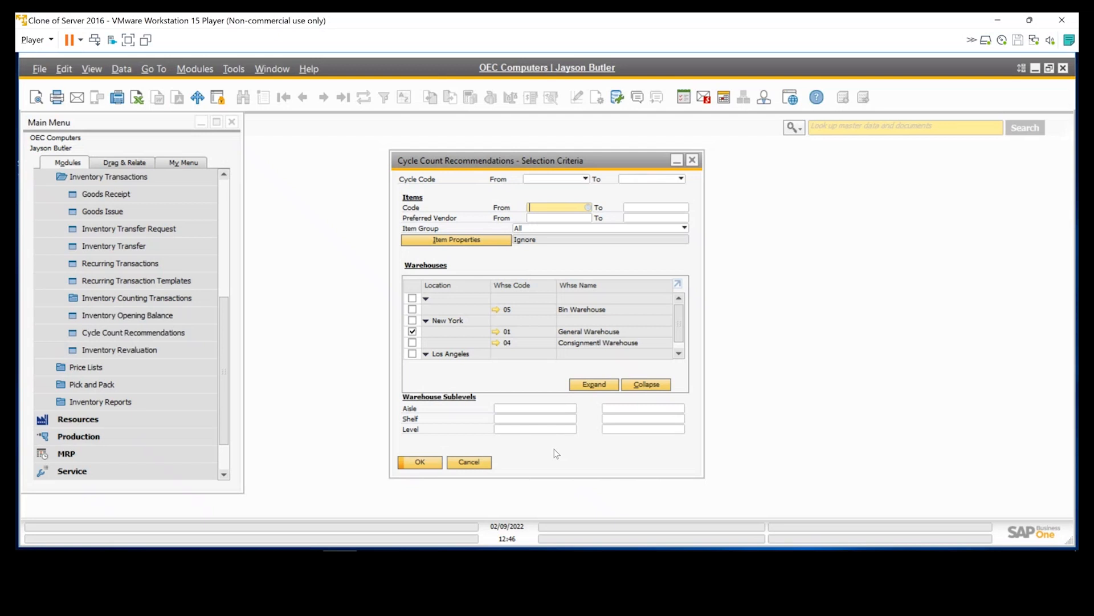
key("Escape")
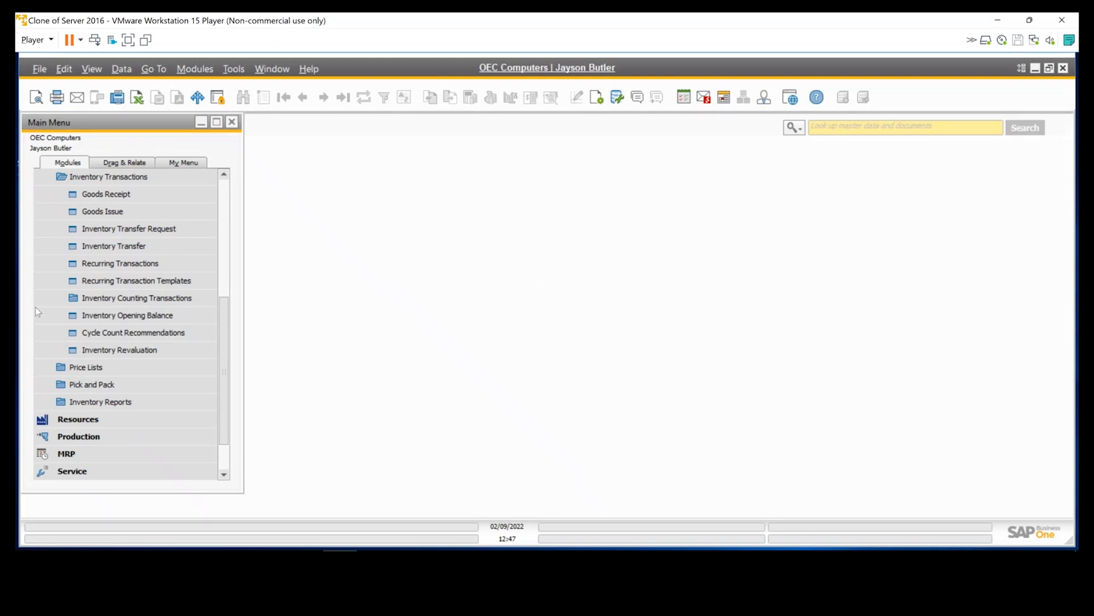
Review the first saved Inventory Revaluation document and a blank revaluation form, closing each one.
key("Down")
key("Down")
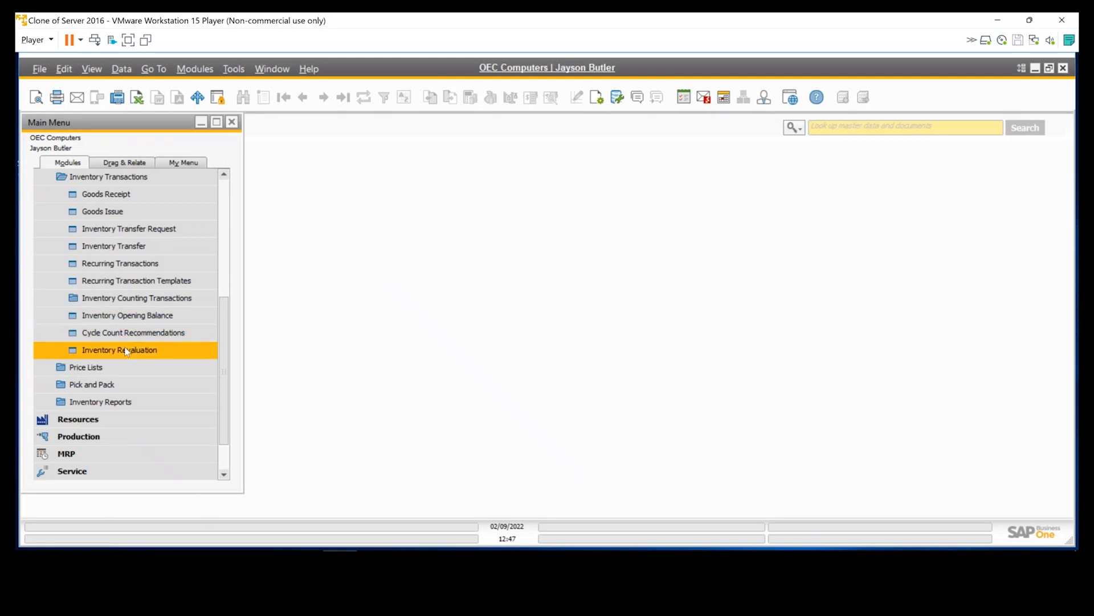
key("Return")
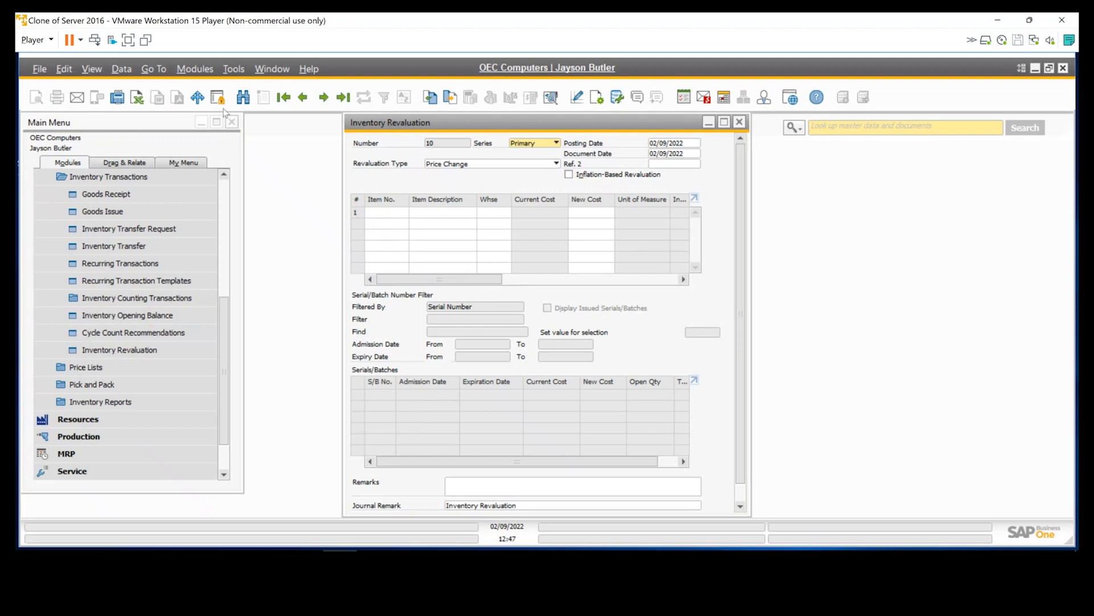
left_click(323, 97)
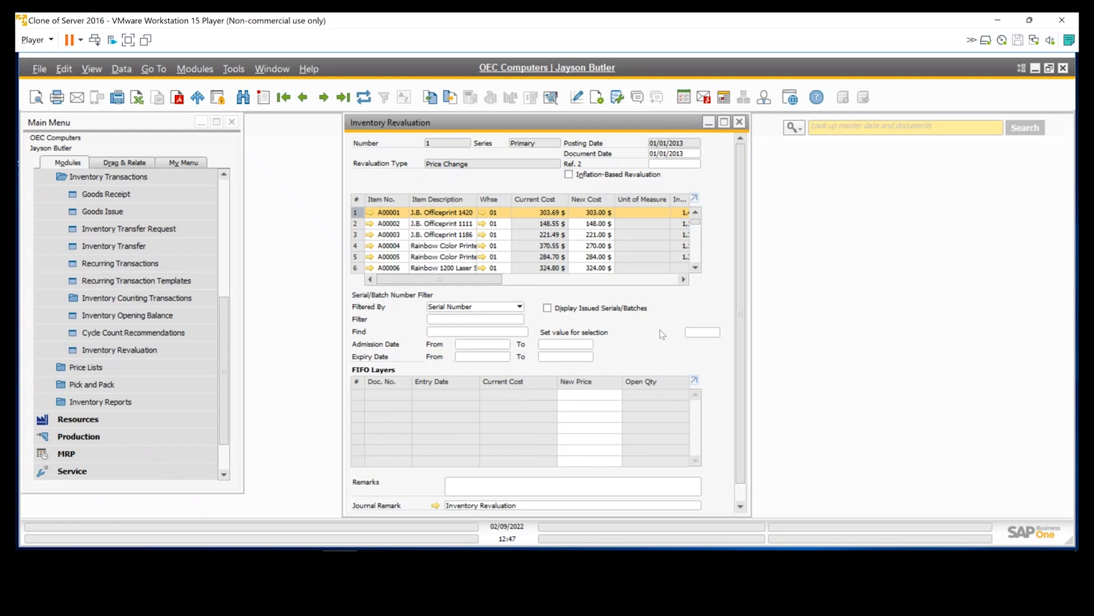
left_click(740, 124)
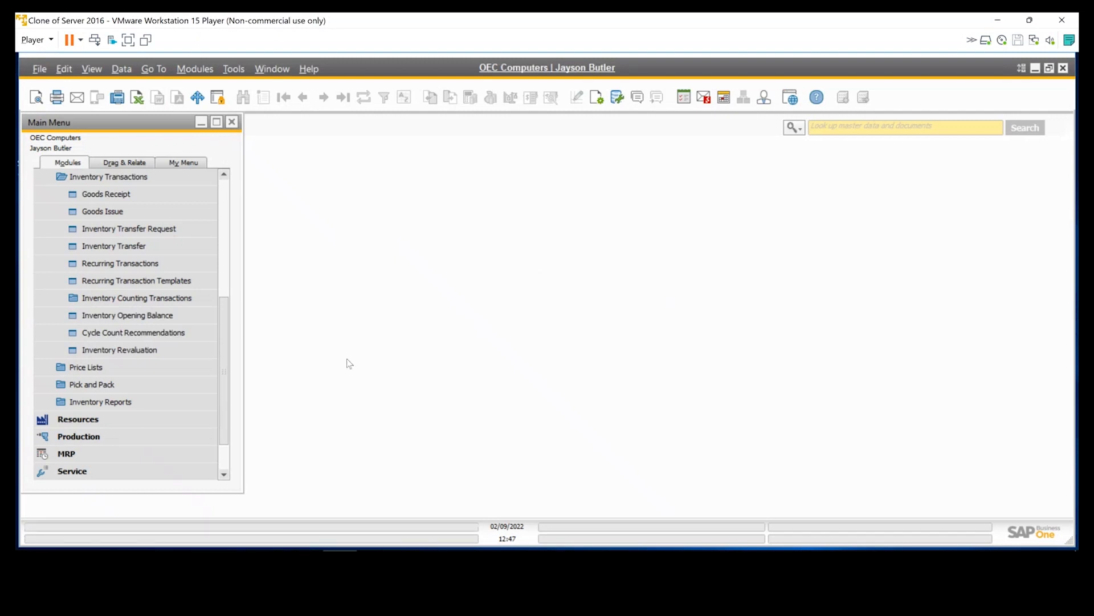
left_click(145, 350)
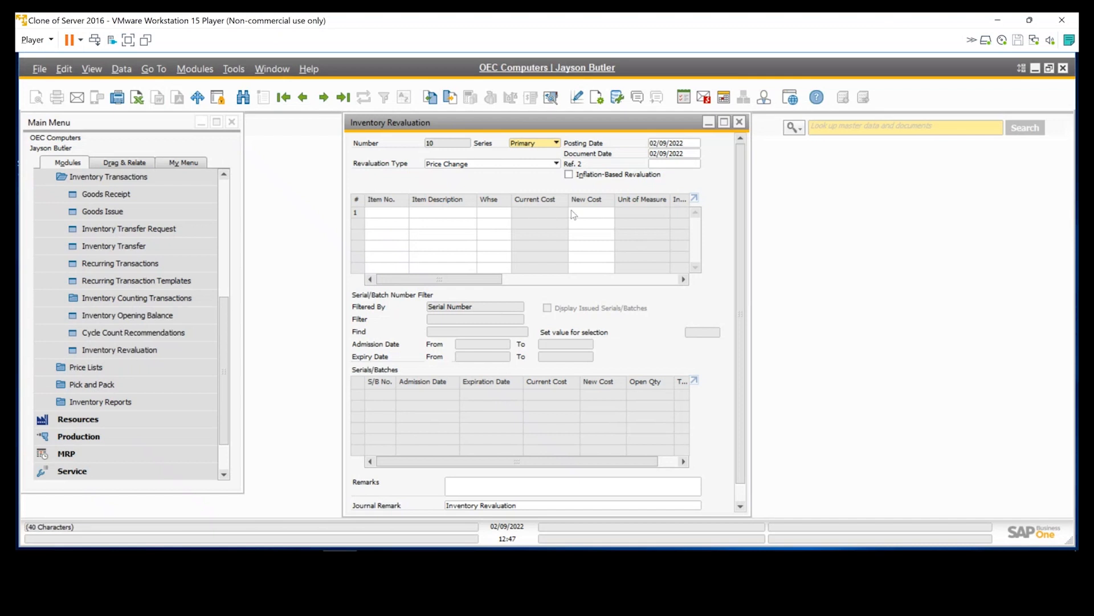
left_click(740, 122)
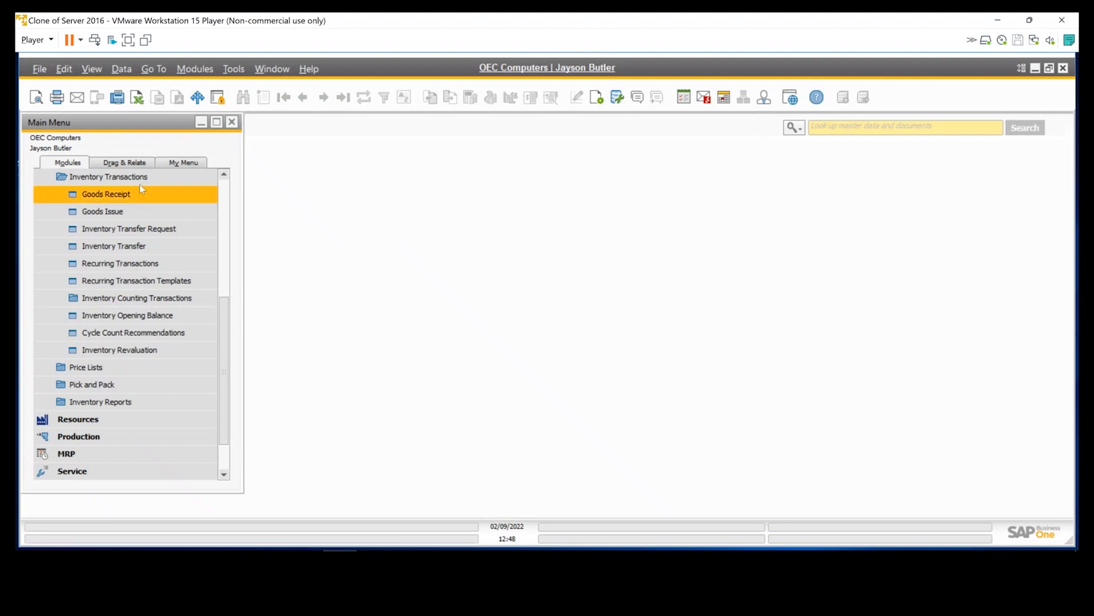
Open Price Lists and examine the Discount Purchase Price and Regular Purchase Price lists with their base price lists and factors.
left_click(109, 176)
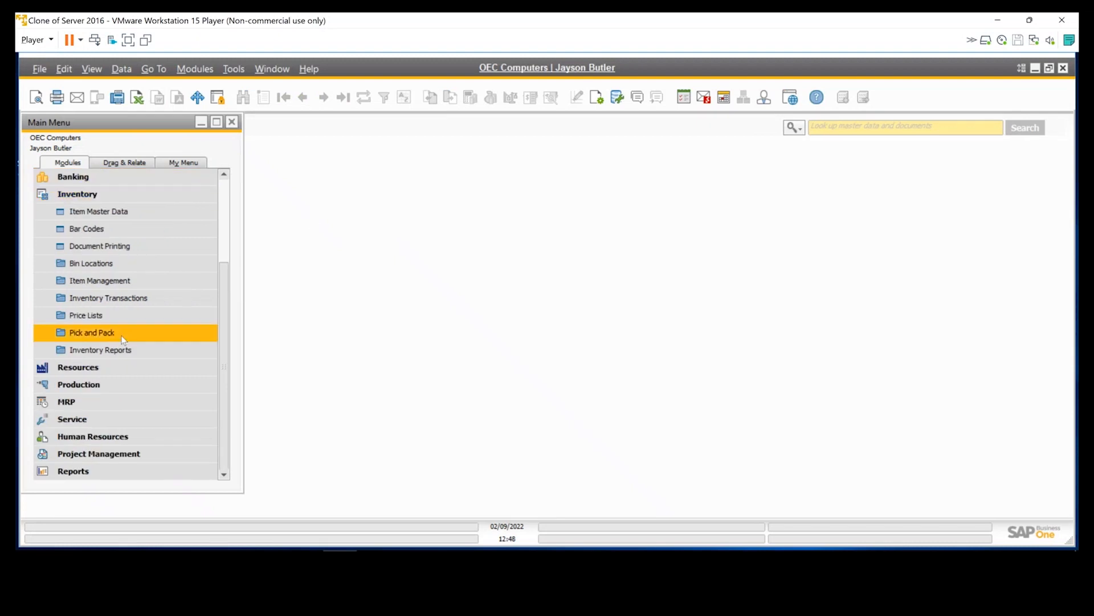
left_click(98, 322)
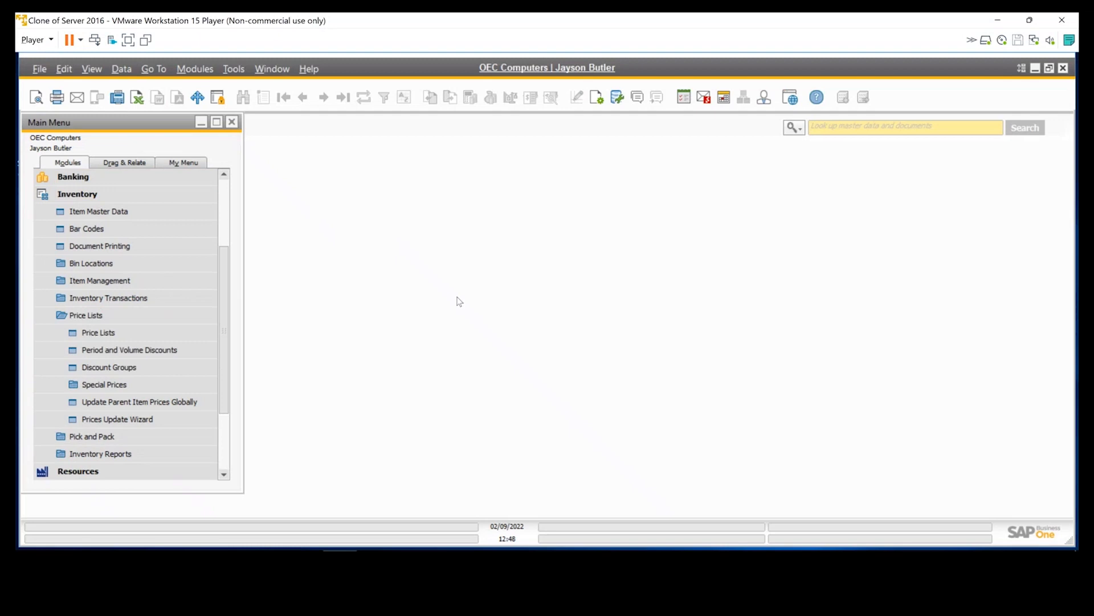
left_click(98, 335)
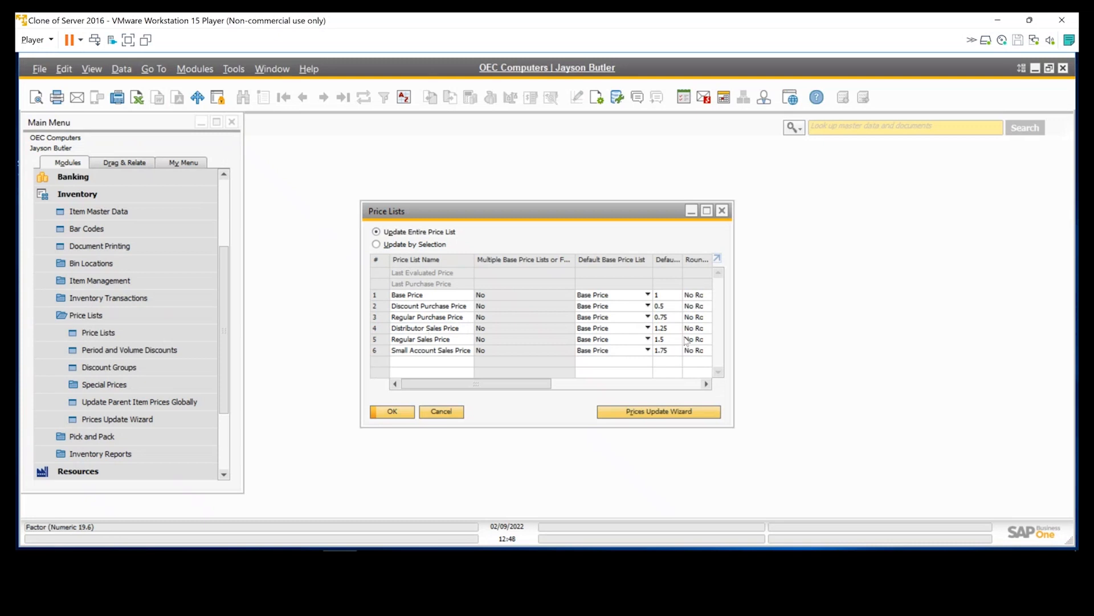
left_click(431, 306)
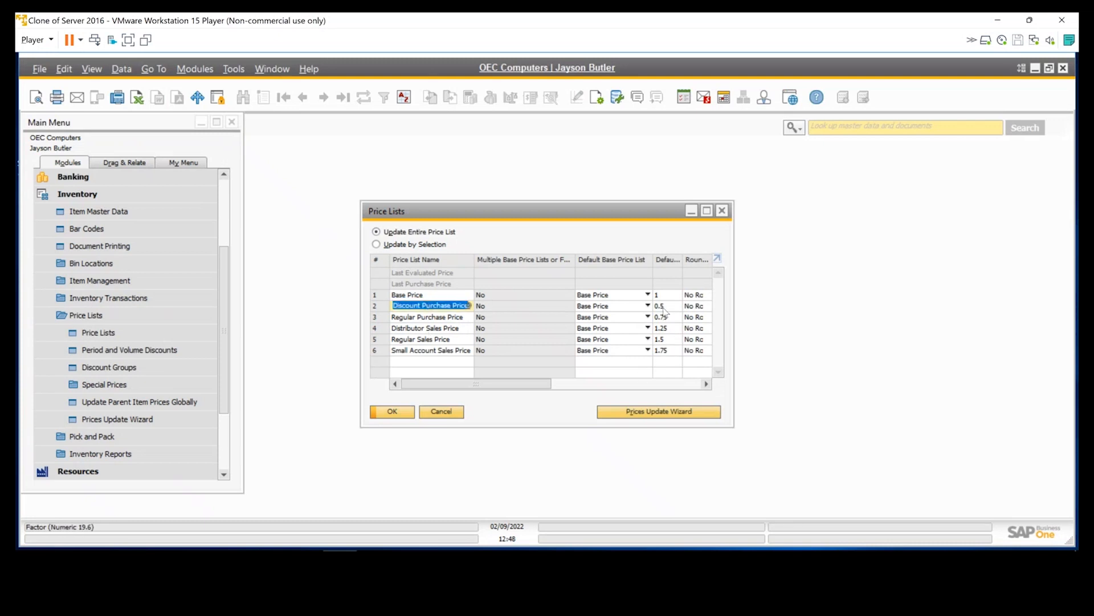
left_click(432, 319)
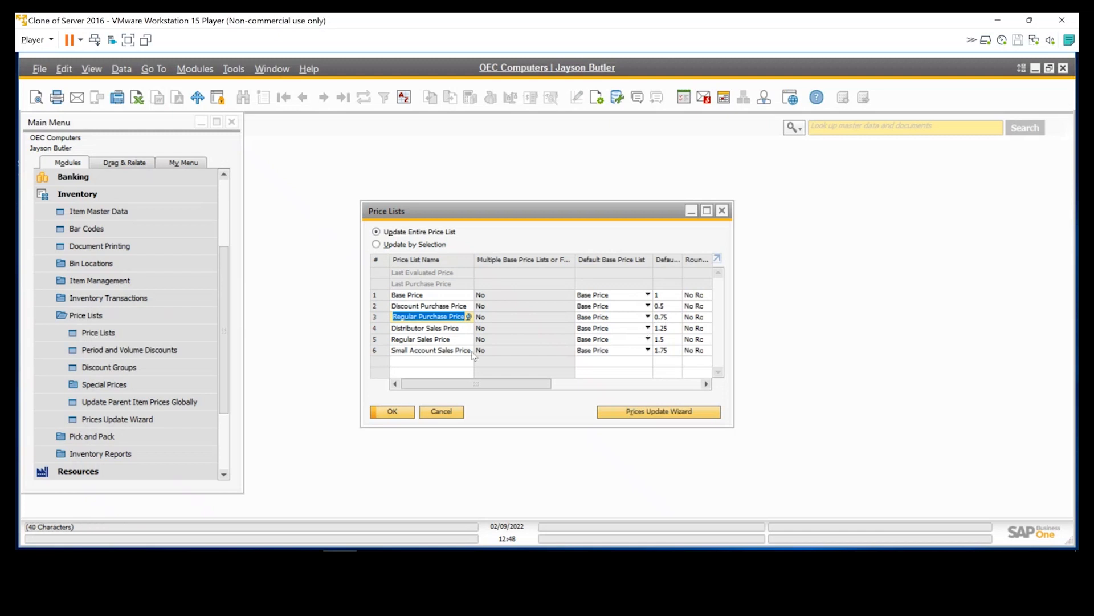
Examine the Regular Sales Price list and the base price list options for item A00002, and close the price list windows.
left_click(378, 339)
double_click(377, 339)
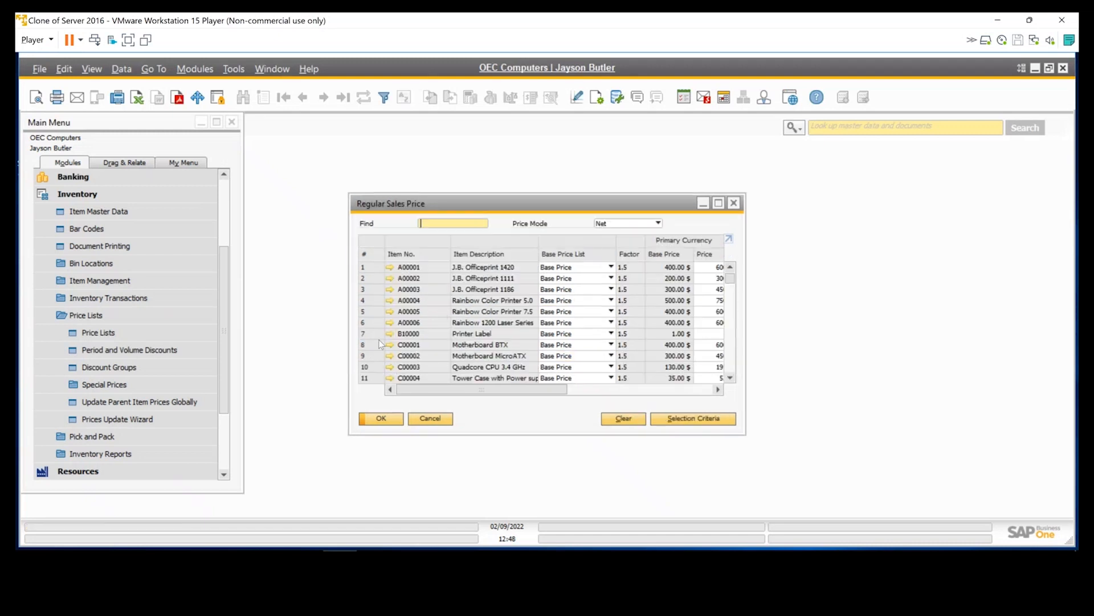
left_click(611, 278)
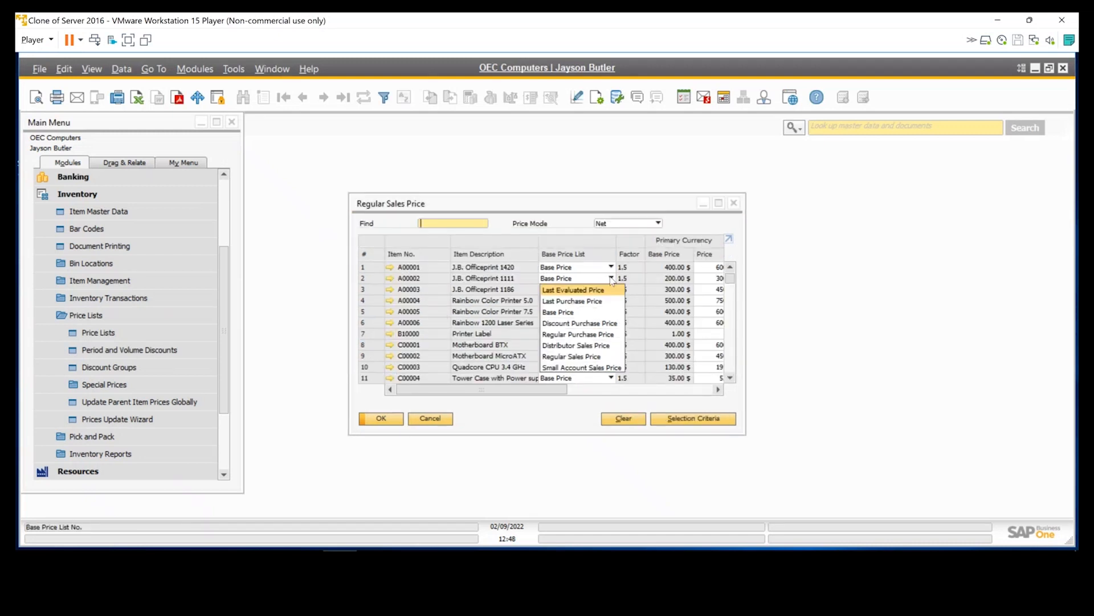
left_click(648, 323)
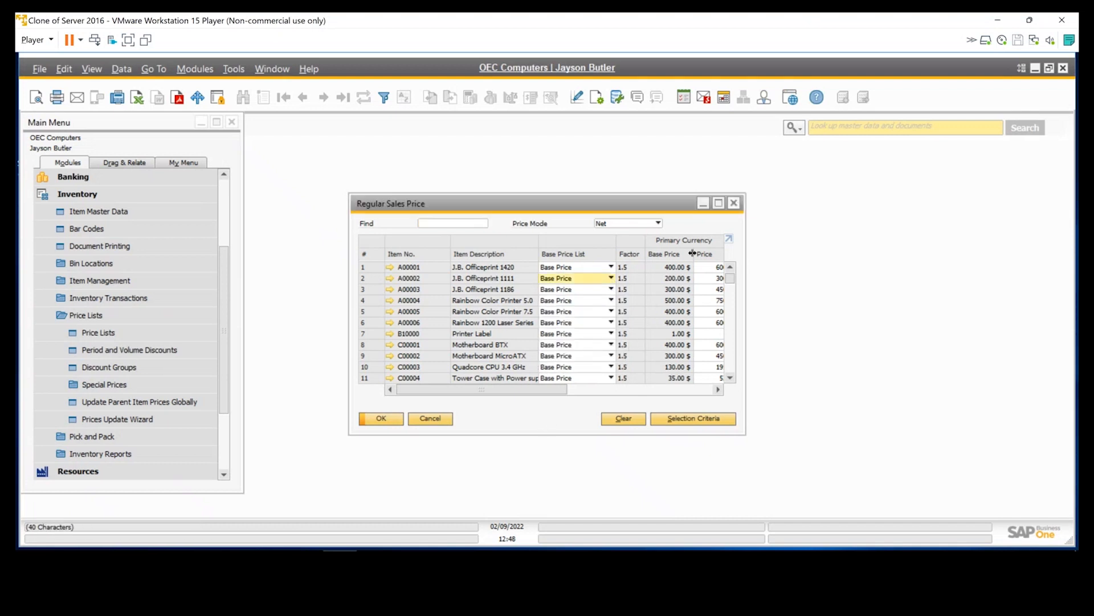
left_click(734, 204)
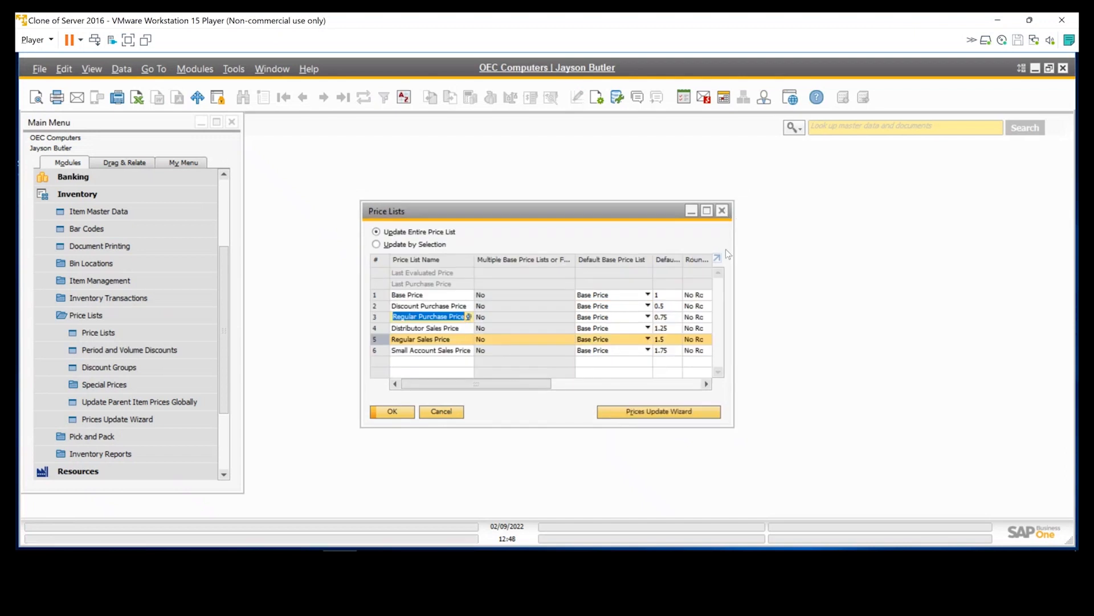
left_click(722, 210)
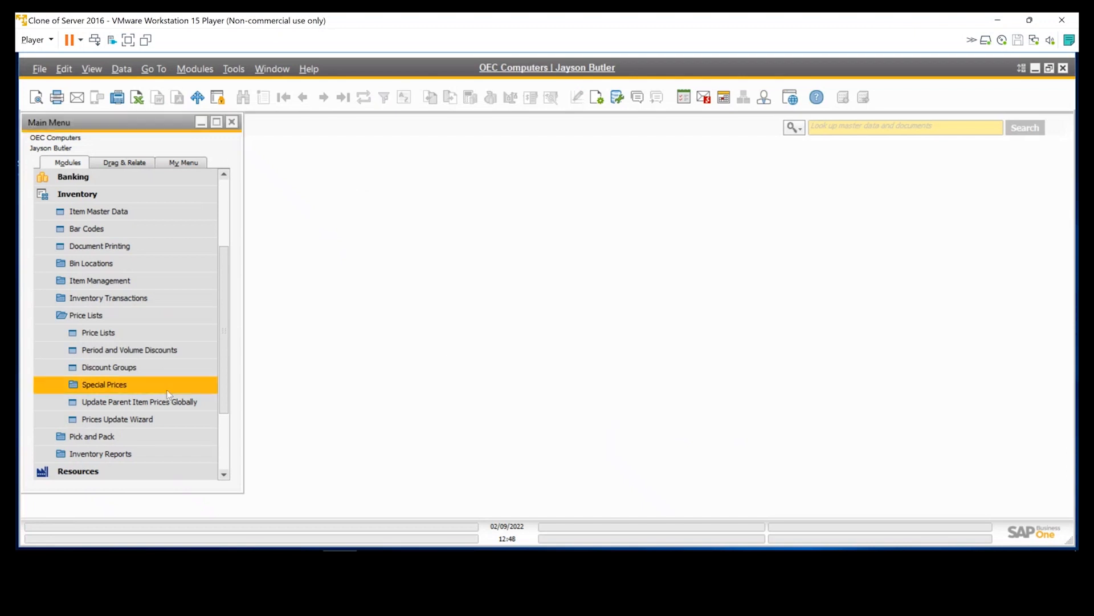
In Period and Volume Discounts, select the Base Price list and add item A00001.
left_click(153, 352)
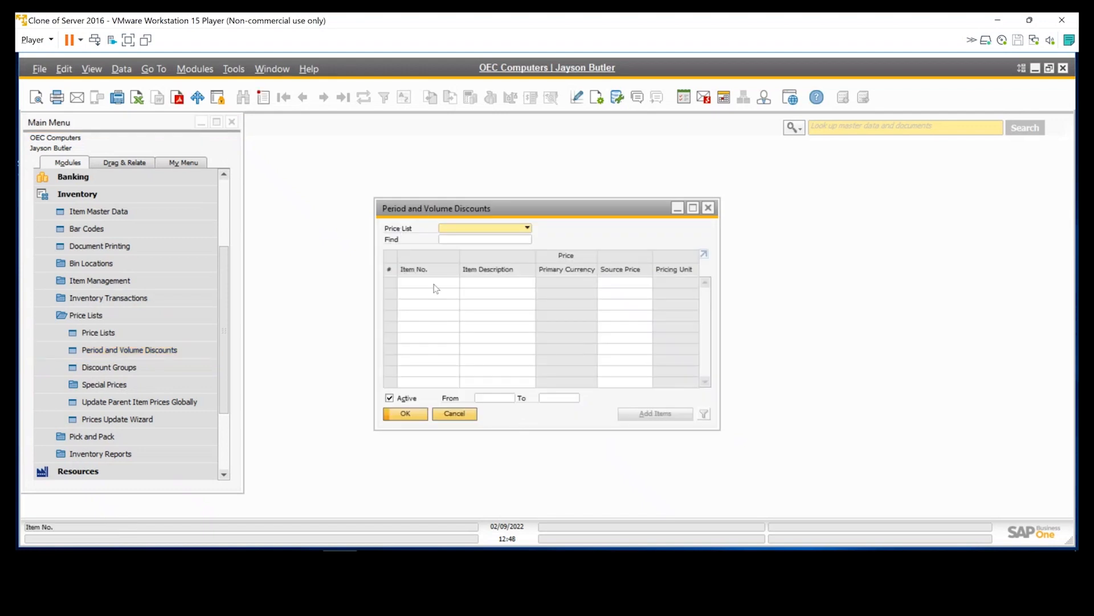
key("Tab")
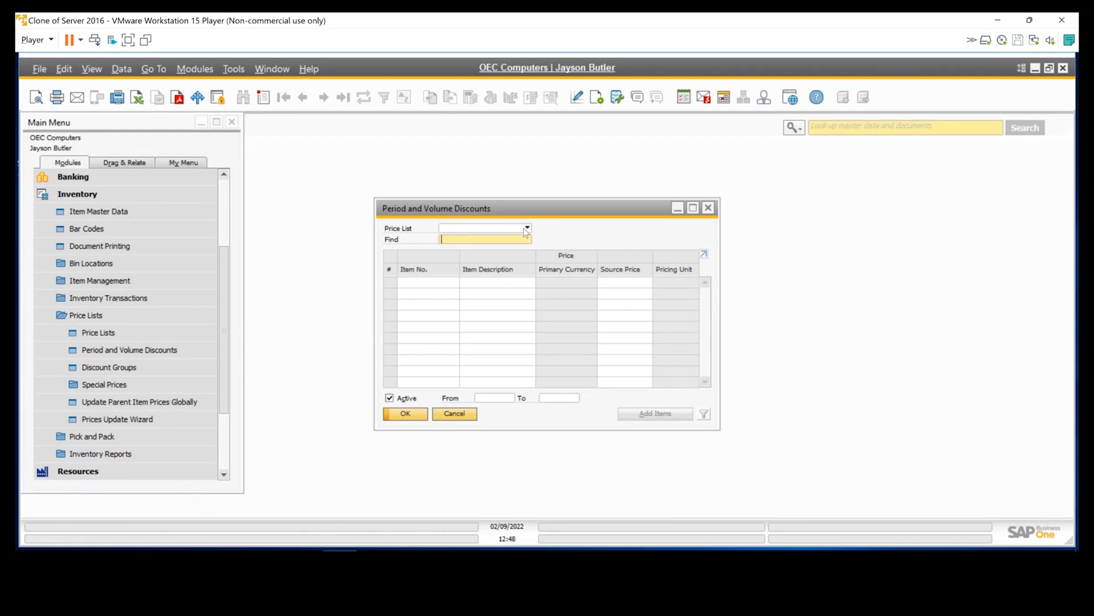
left_click(528, 227)
left_click(456, 235)
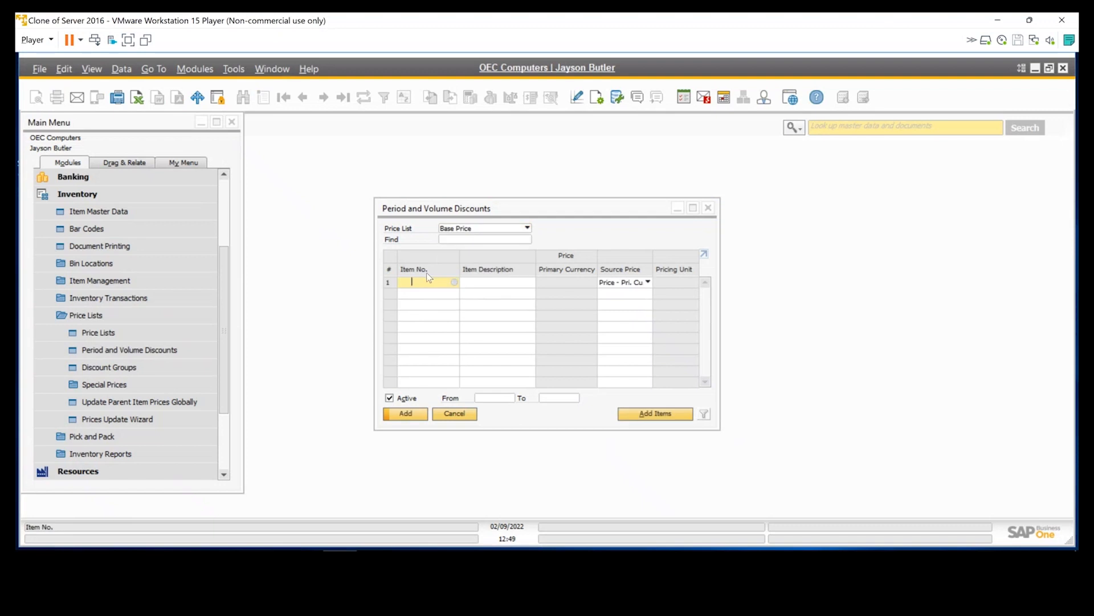
key("Tab")
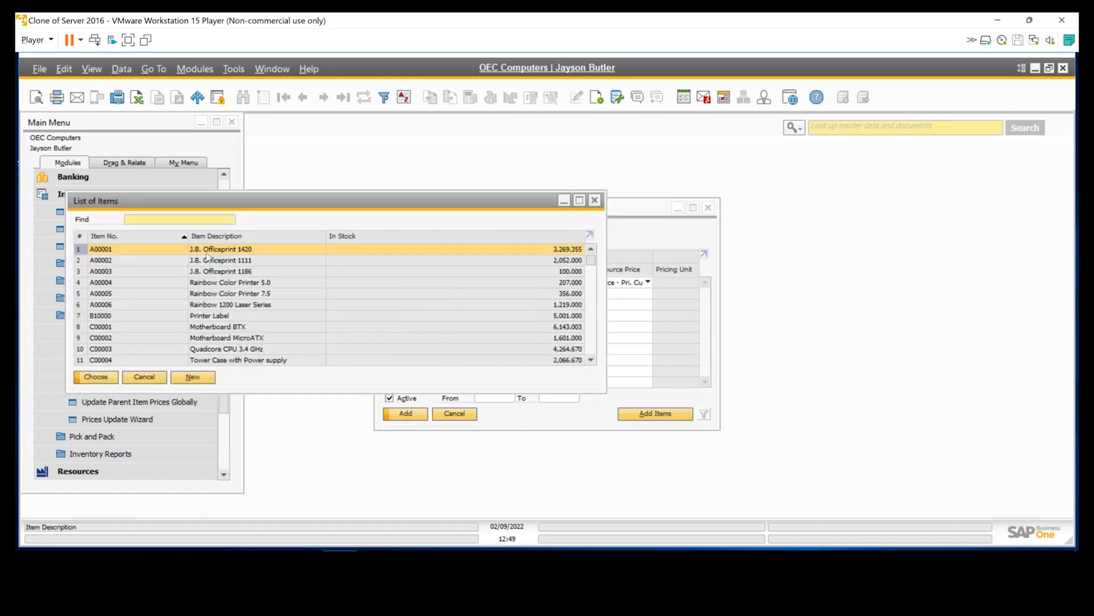
key("Return")
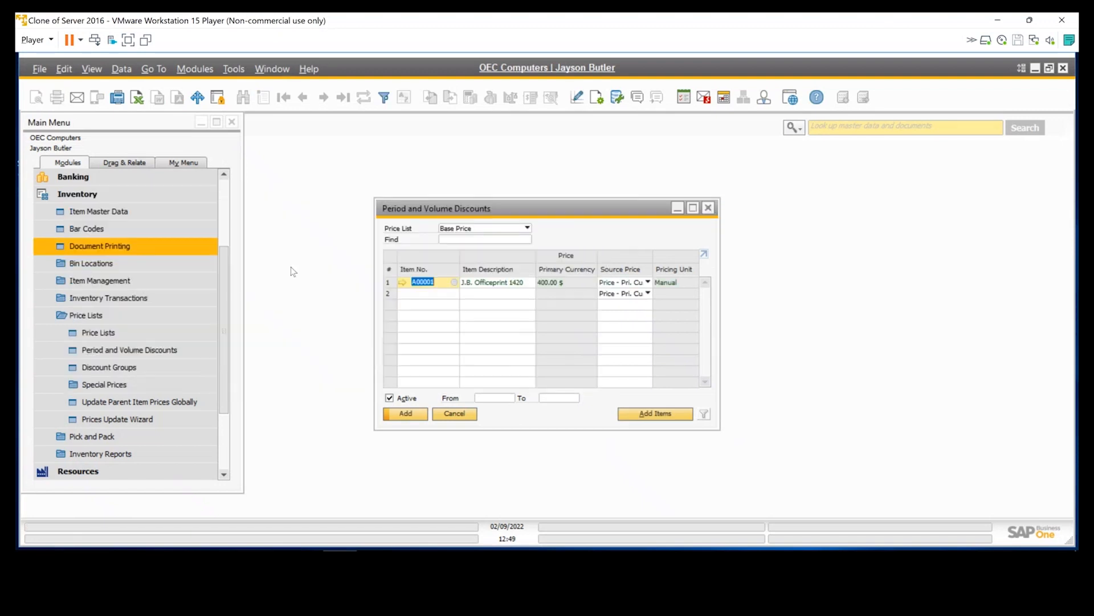
Review the period discounts and volume discounts for item A00001, and close Period and Volume Discounts without saving.
double_click(389, 282)
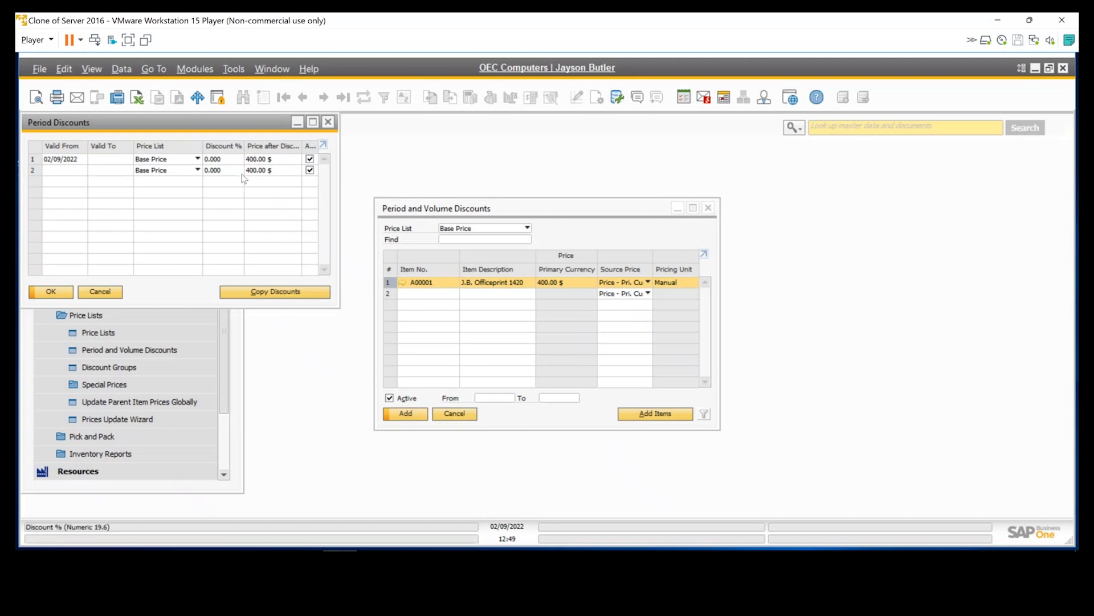
double_click(35, 162)
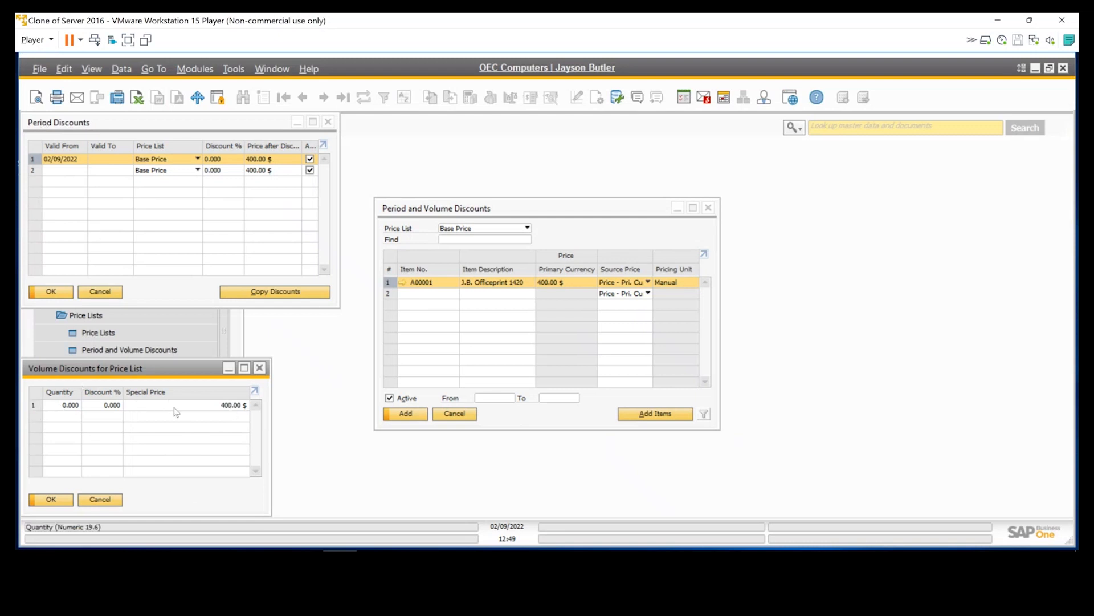
left_click(262, 369)
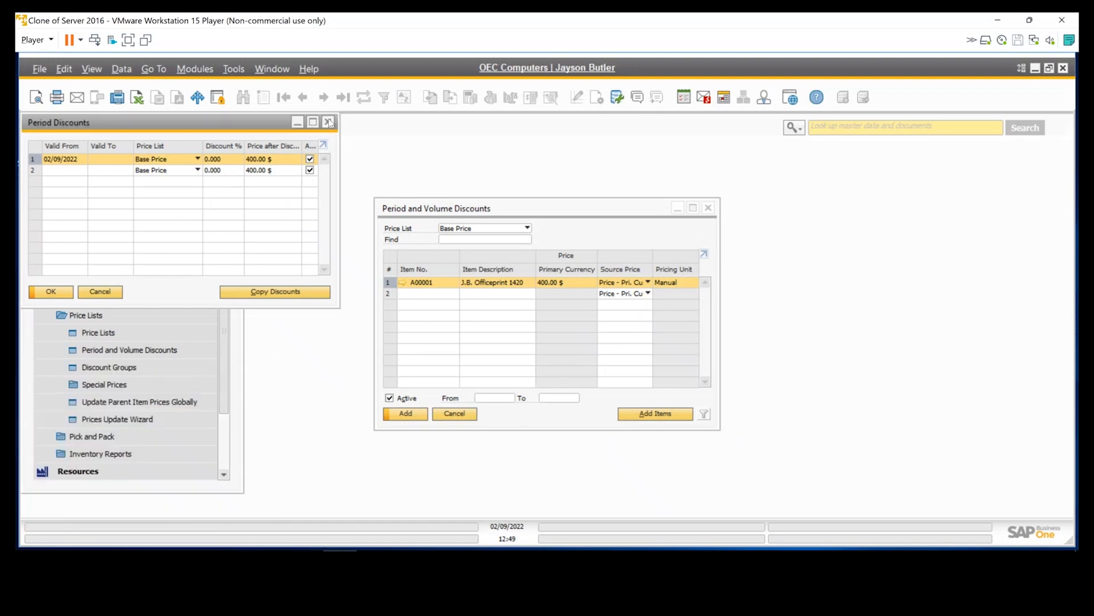
left_click(329, 122)
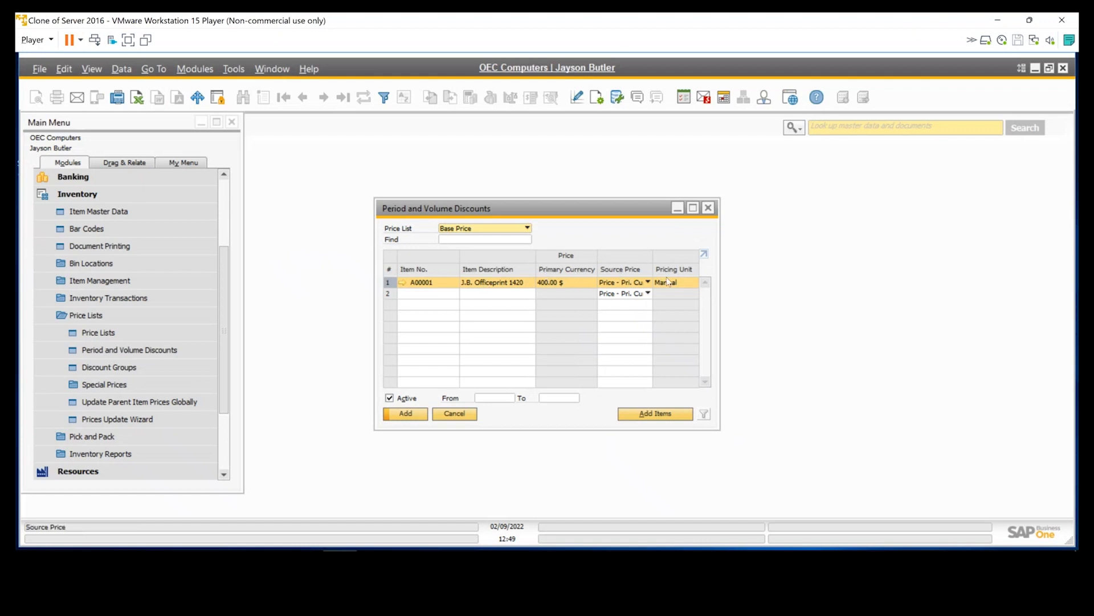
left_click(708, 208)
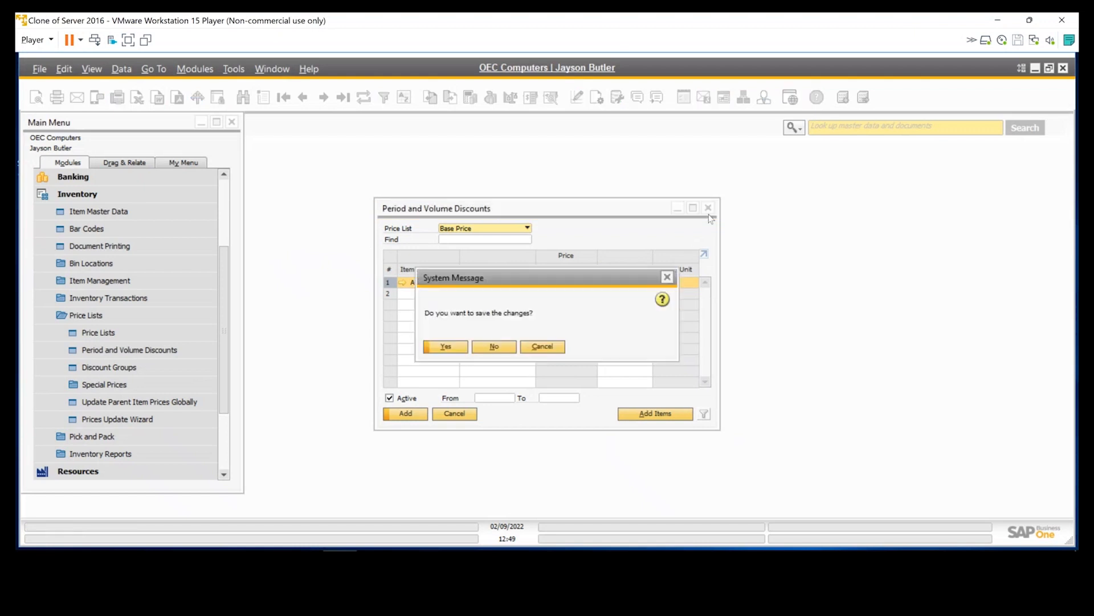
left_click(490, 343)
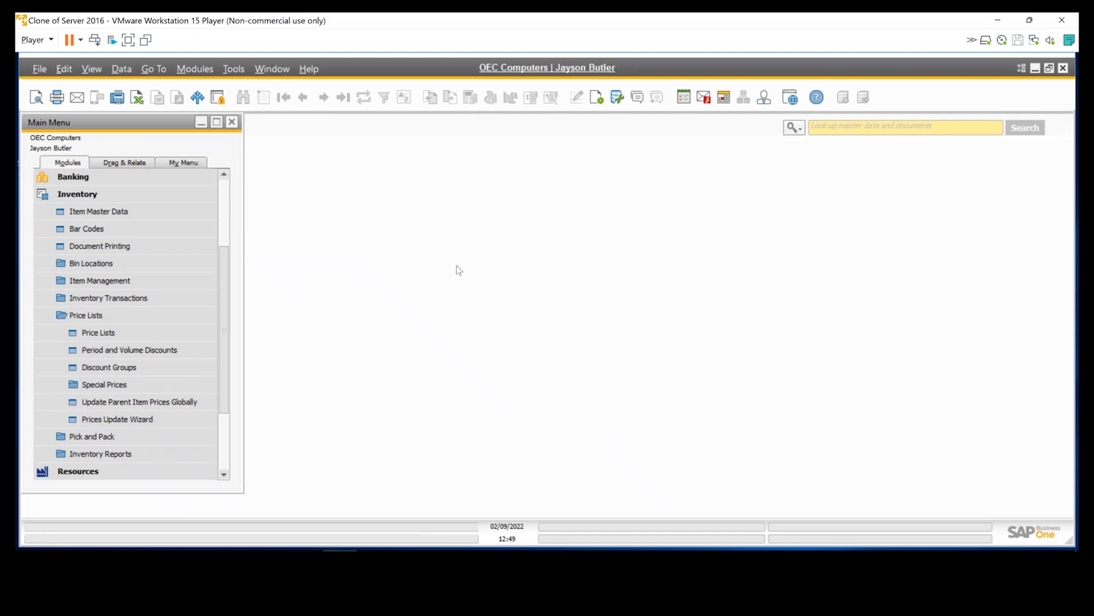
Open Discount Groups and select the business partner Maxi-Teq with the type Specific BP.
left_click(122, 367)
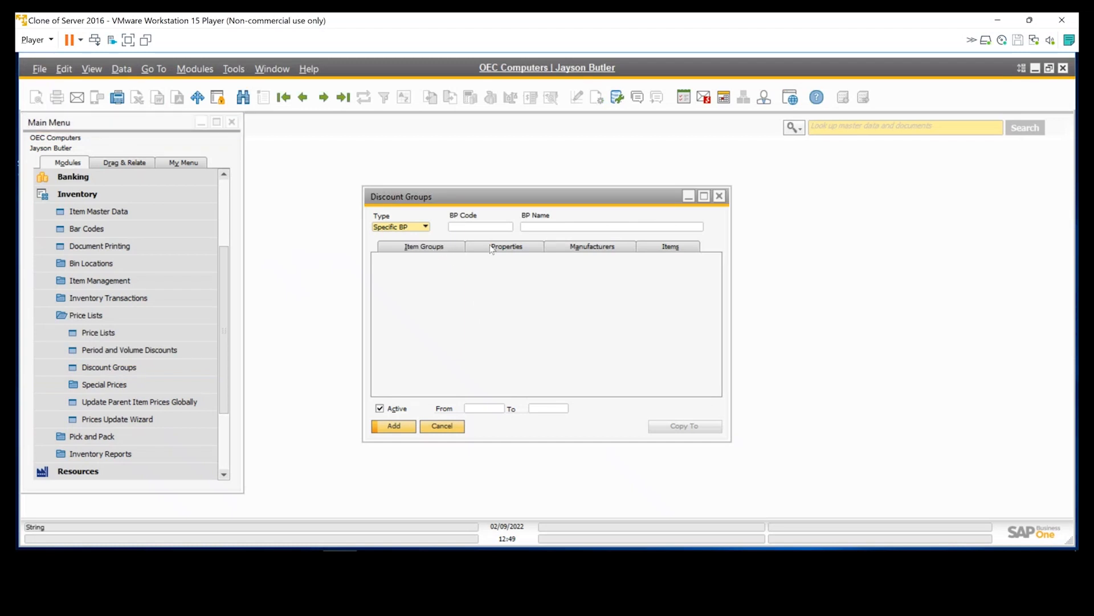
left_click(323, 99)
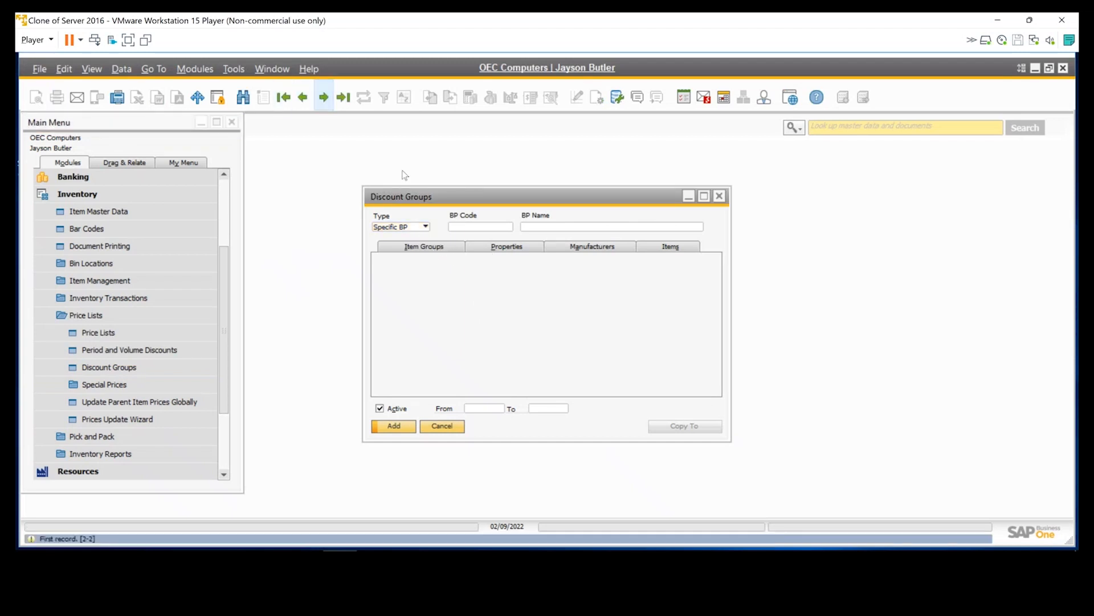
left_click(479, 227)
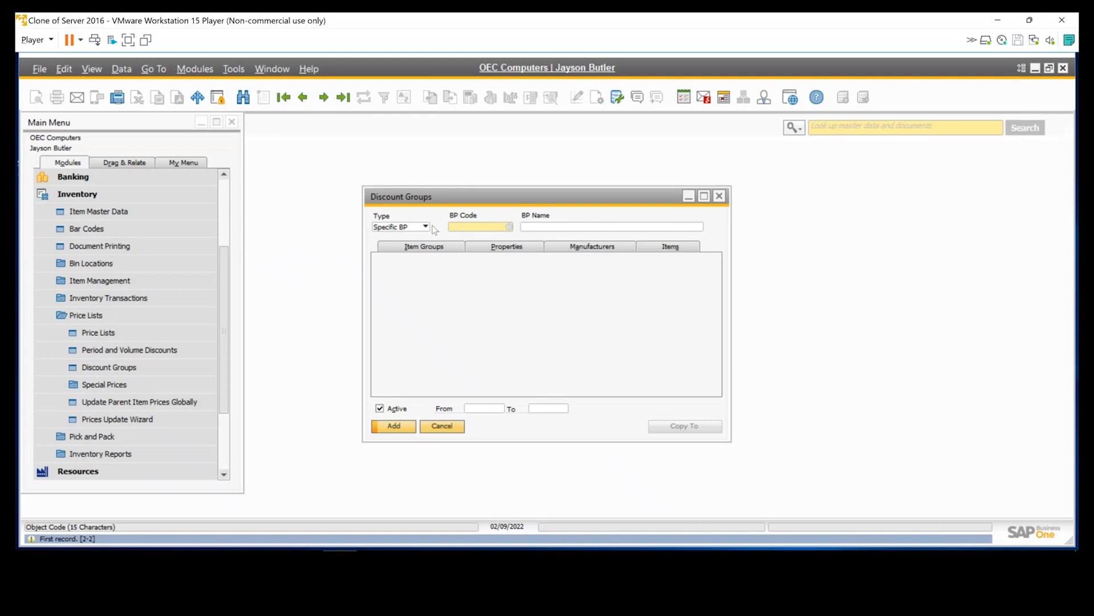
left_click(426, 228)
left_click(463, 232)
left_click(461, 228)
key("Tab")
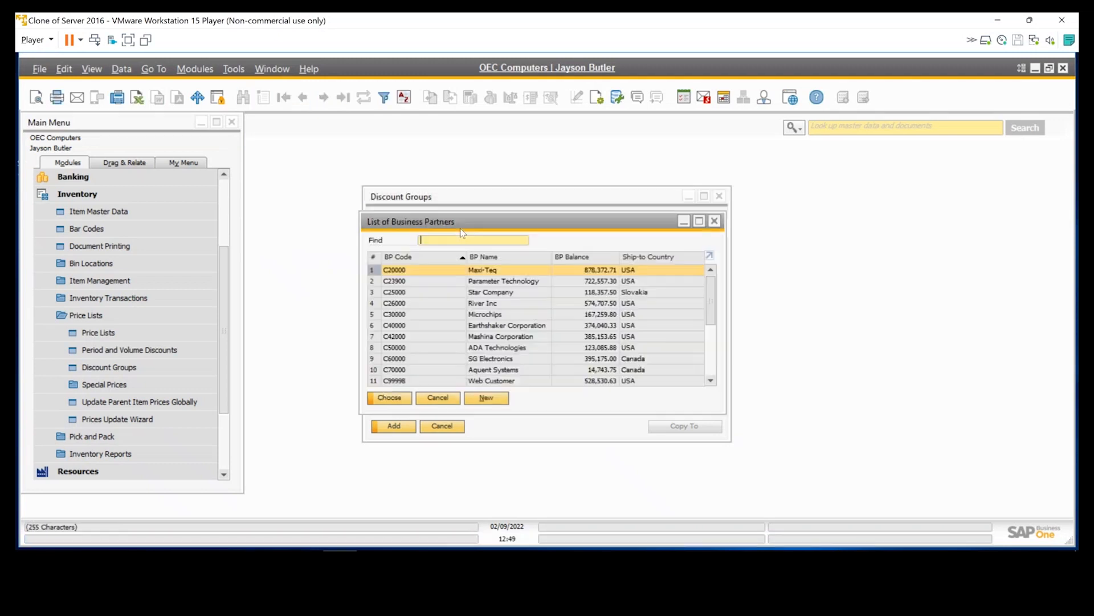
double_click(492, 273)
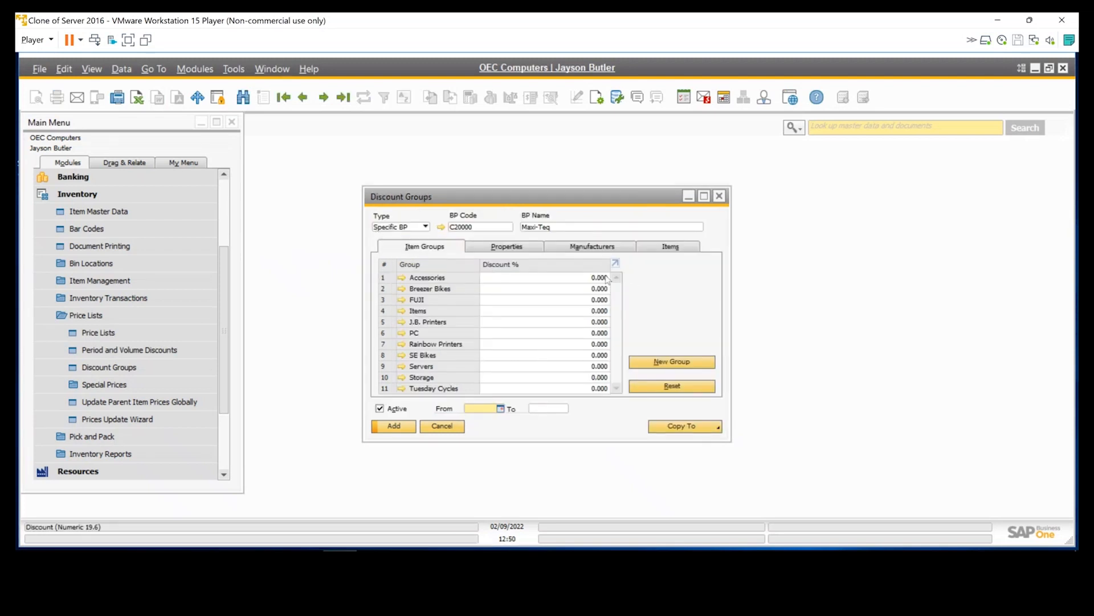
Review Maxi-Teq's discount settings by item group, property, manufacturer and item, and close Discount Groups.
left_click(583, 299)
left_click(566, 356)
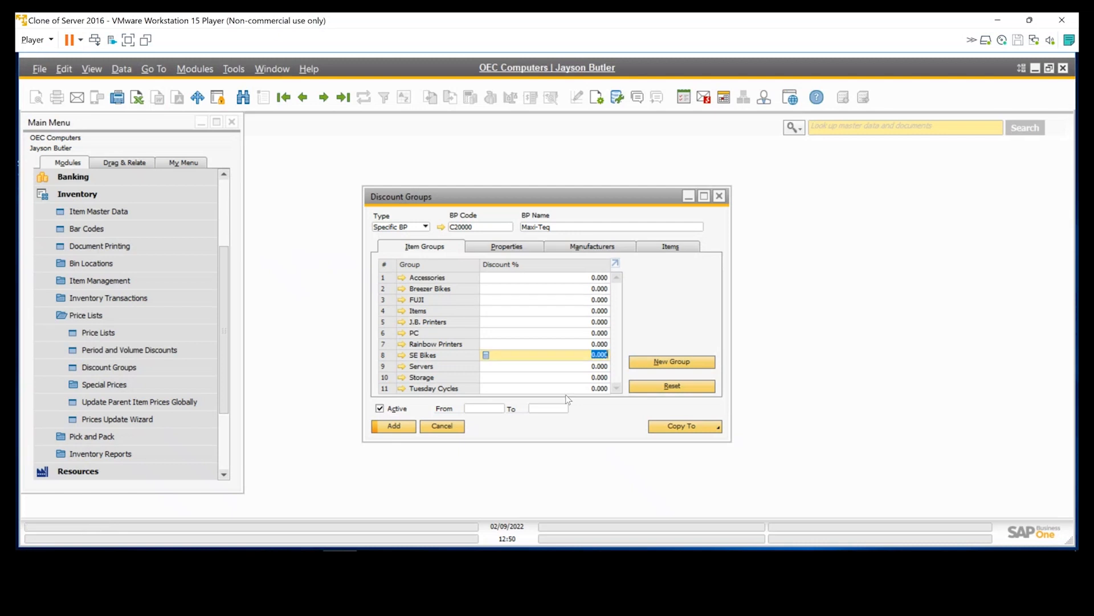
left_click(582, 378)
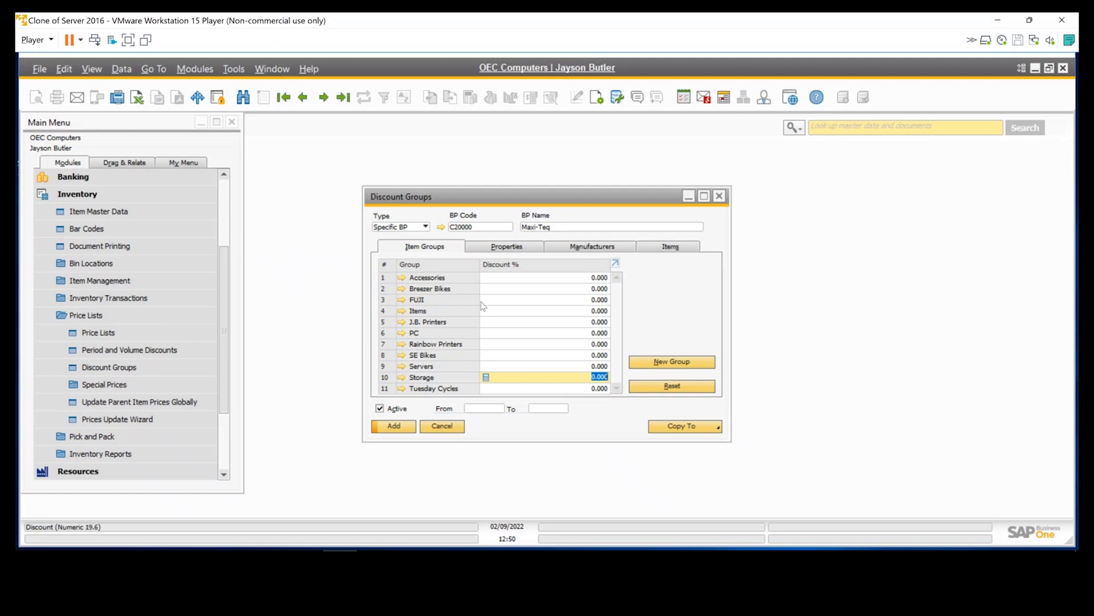
left_click(502, 247)
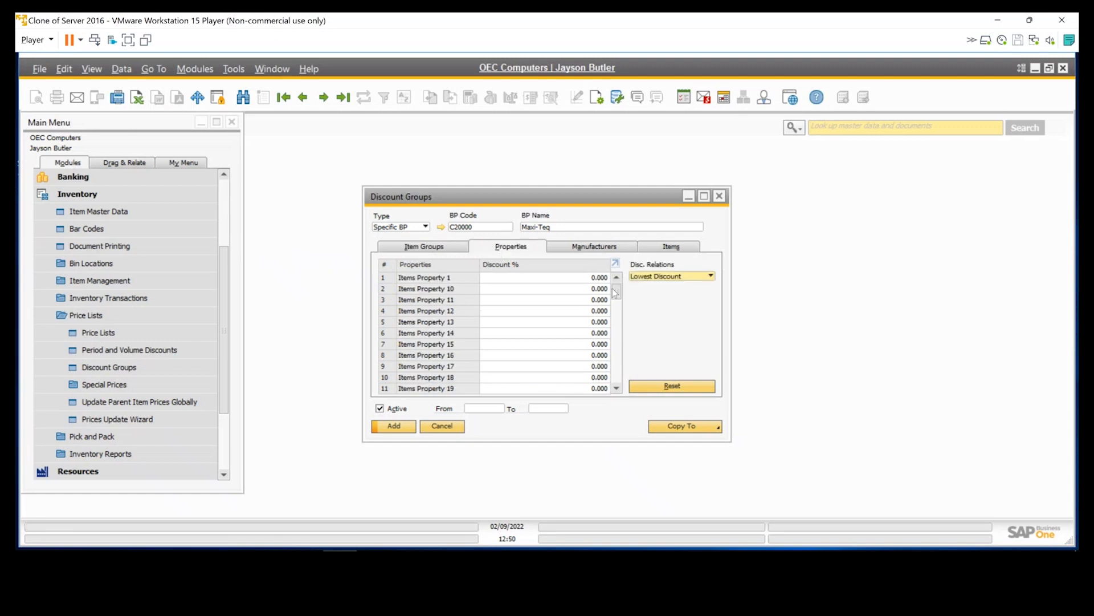
mouse_move(617, 292)
left_mouse_down()
mouse_move(610, 384)
mouse_move(610, 285)
left_mouse_up()
left_click(590, 248)
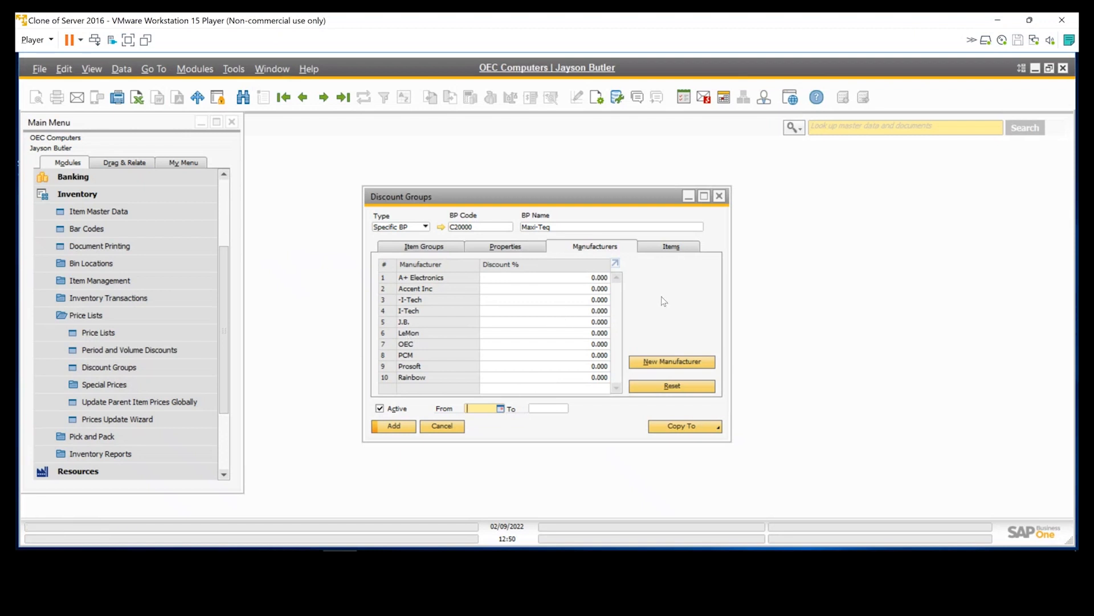
left_click(672, 248)
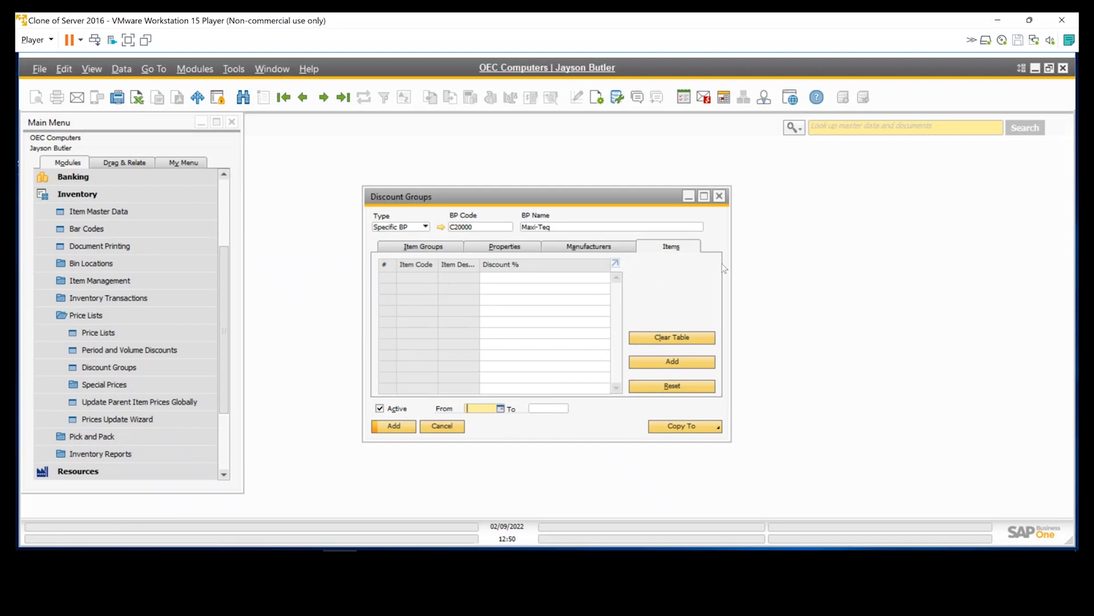
left_click(718, 196)
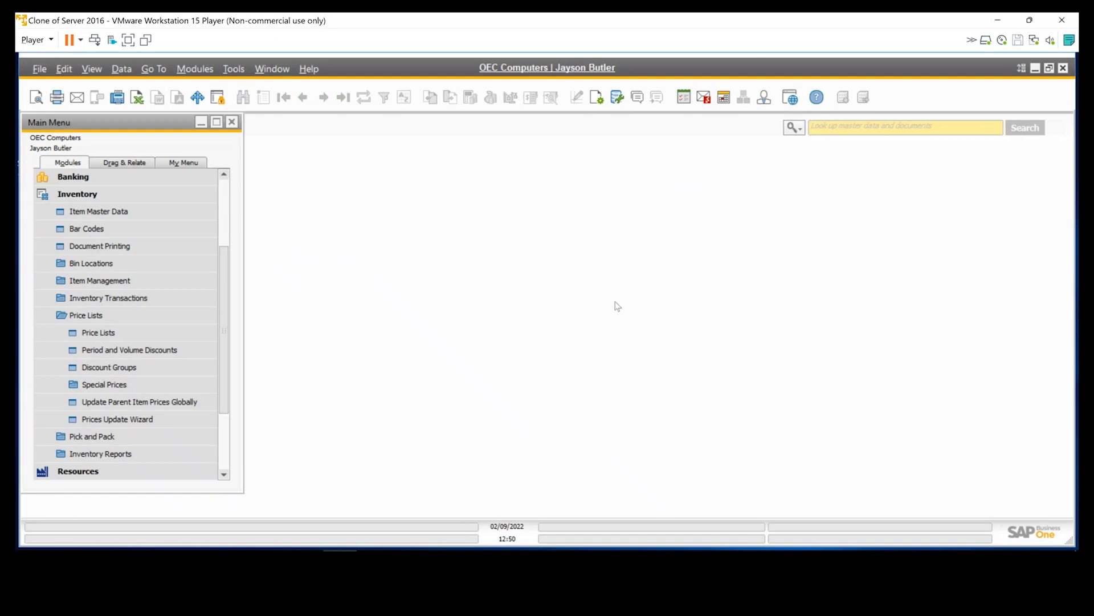
Open Special Prices for Business Partners and select Maxi-Teq as the business partner.
left_click(105, 384)
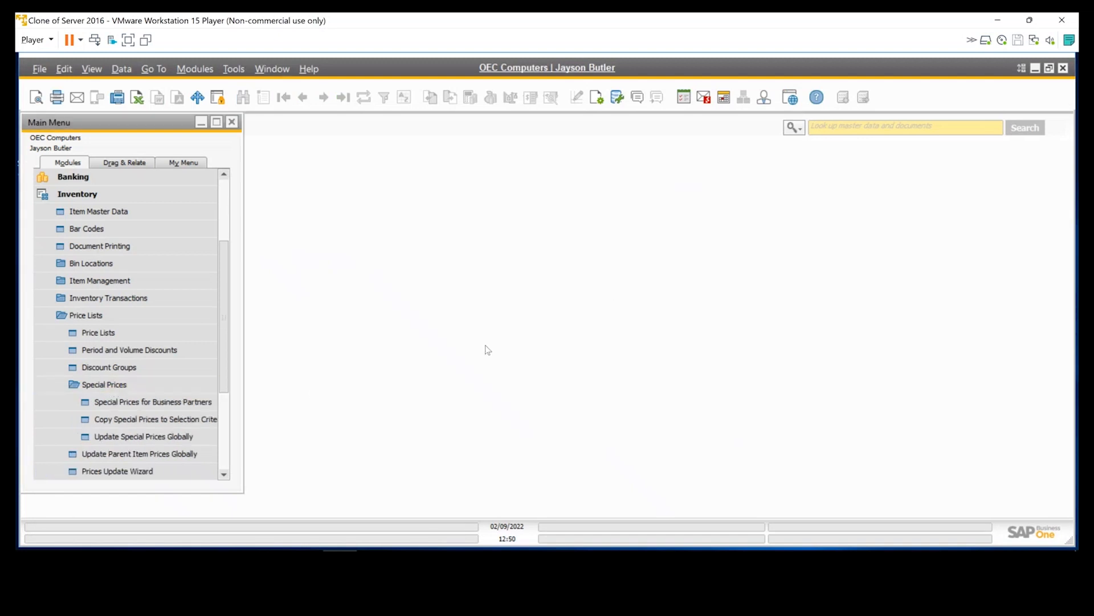
left_click(164, 402)
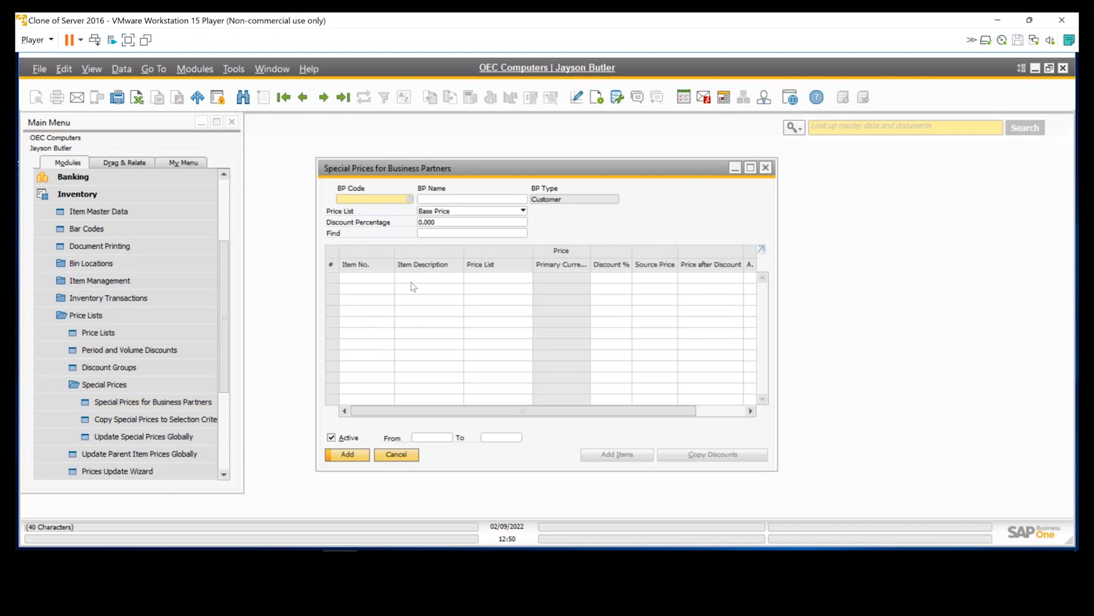
left_click(324, 98)
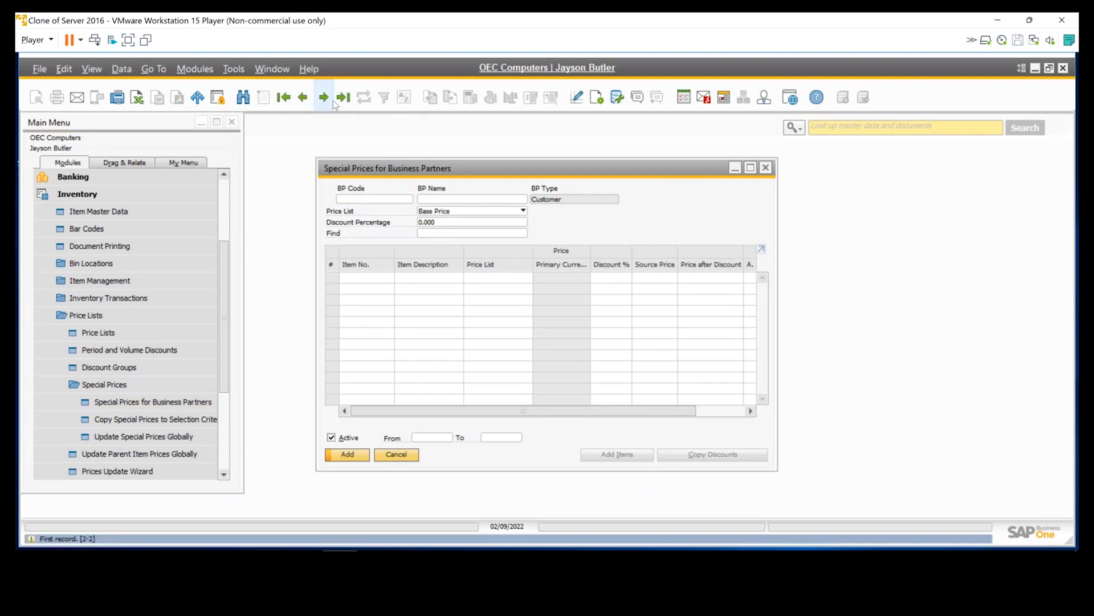
left_click(403, 198)
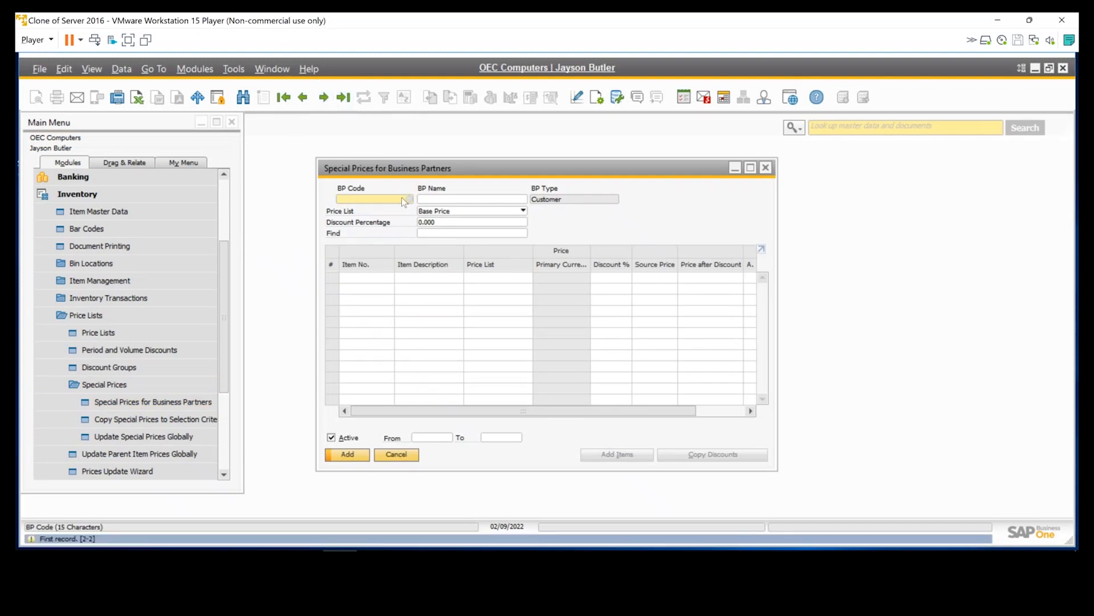
key("Tab")
key("Return")
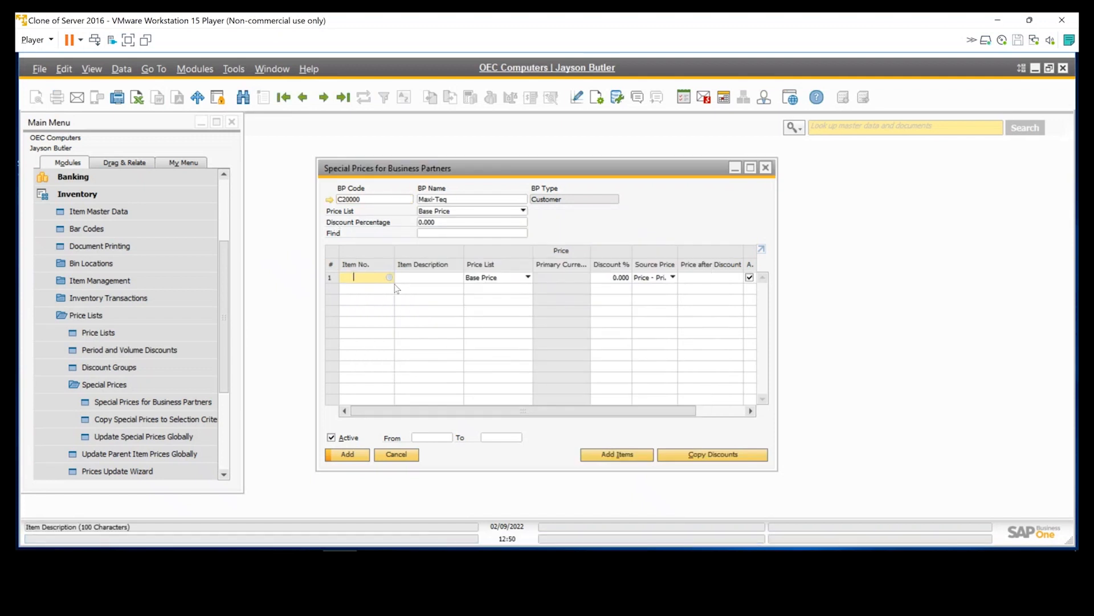
Add items A00001, A00002 and A00003 to Maxi-Teq's special prices.
left_click(389, 277)
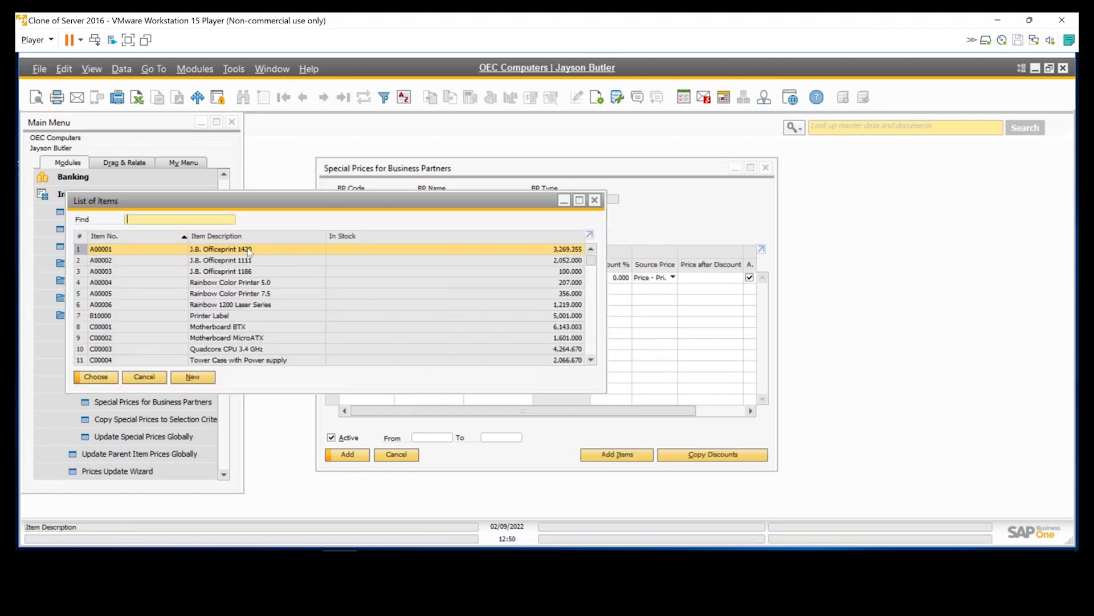
left_click(245, 271, "shift")
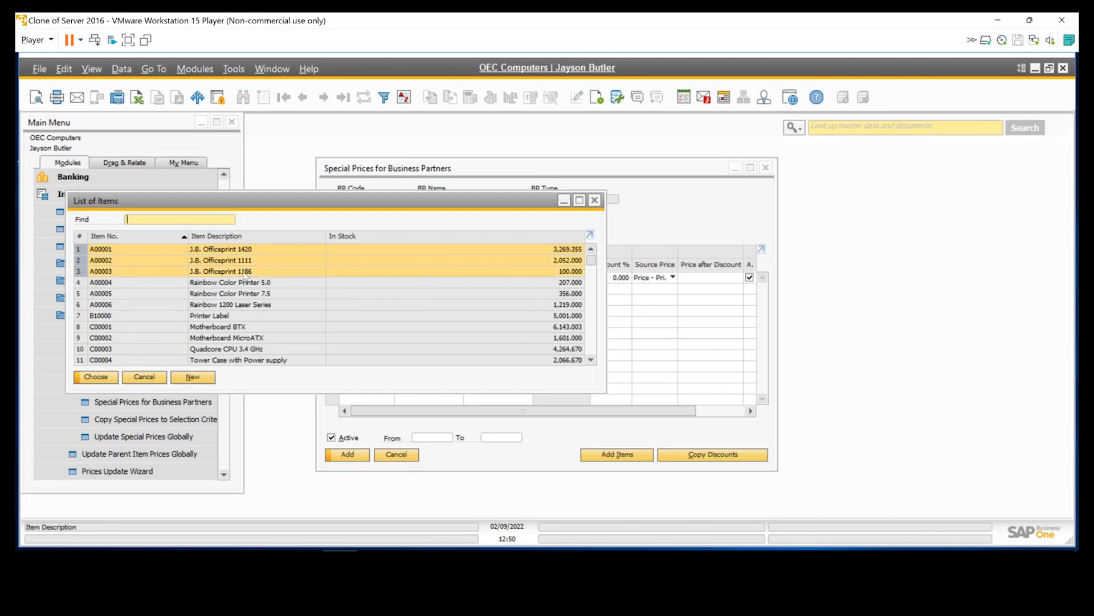
left_click(106, 377)
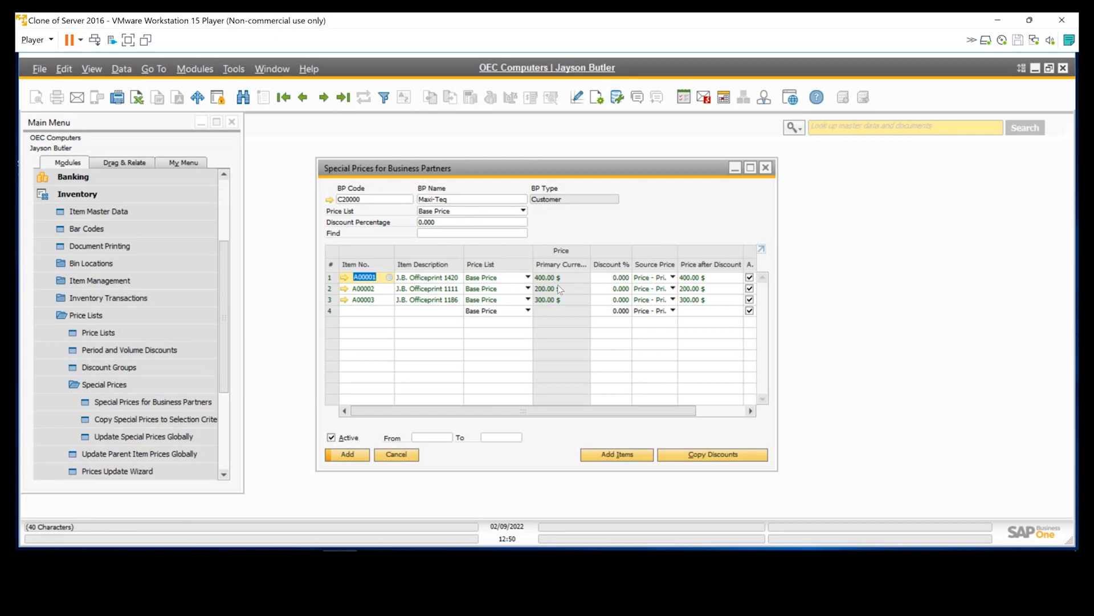
Enter a 10% discount for item A00001 in Maxi-Teq's special prices, and close the window without saving the changes.
left_click(618, 278)
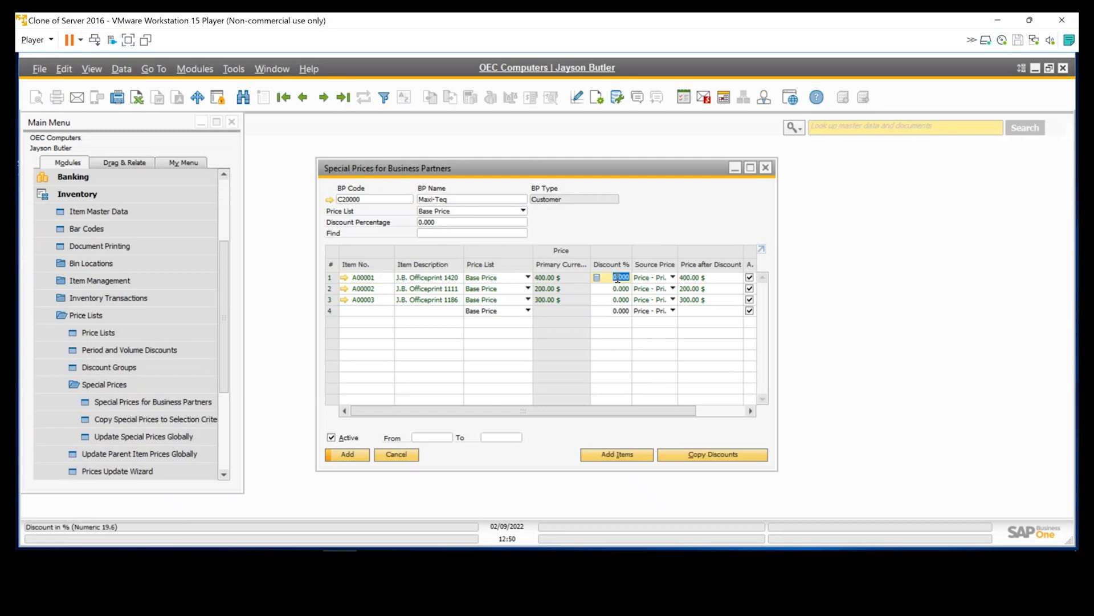
type("10")
key("Down")
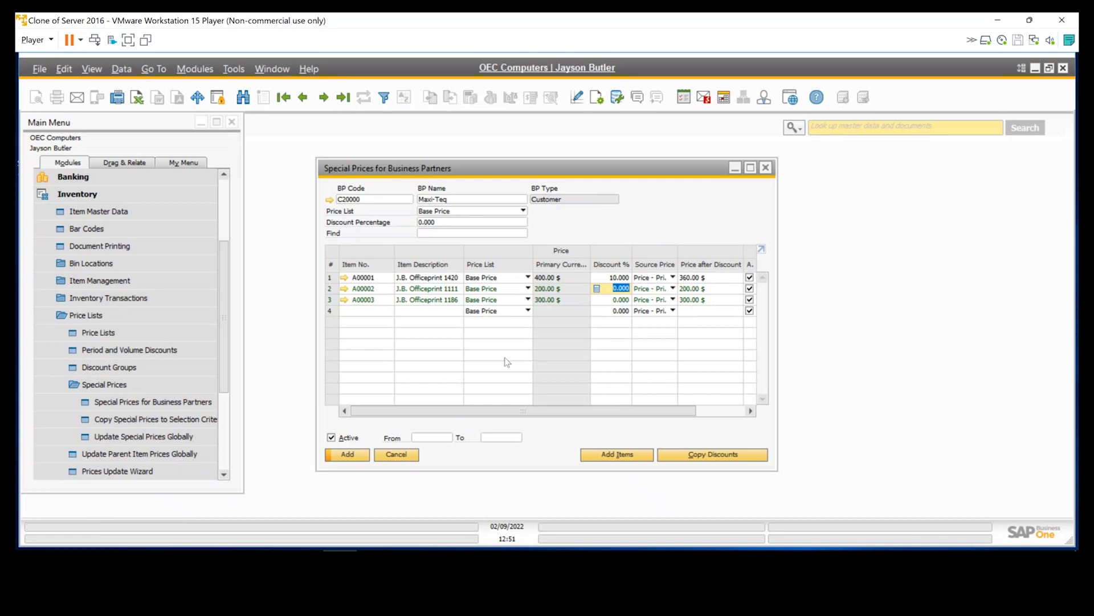
left_click(767, 168)
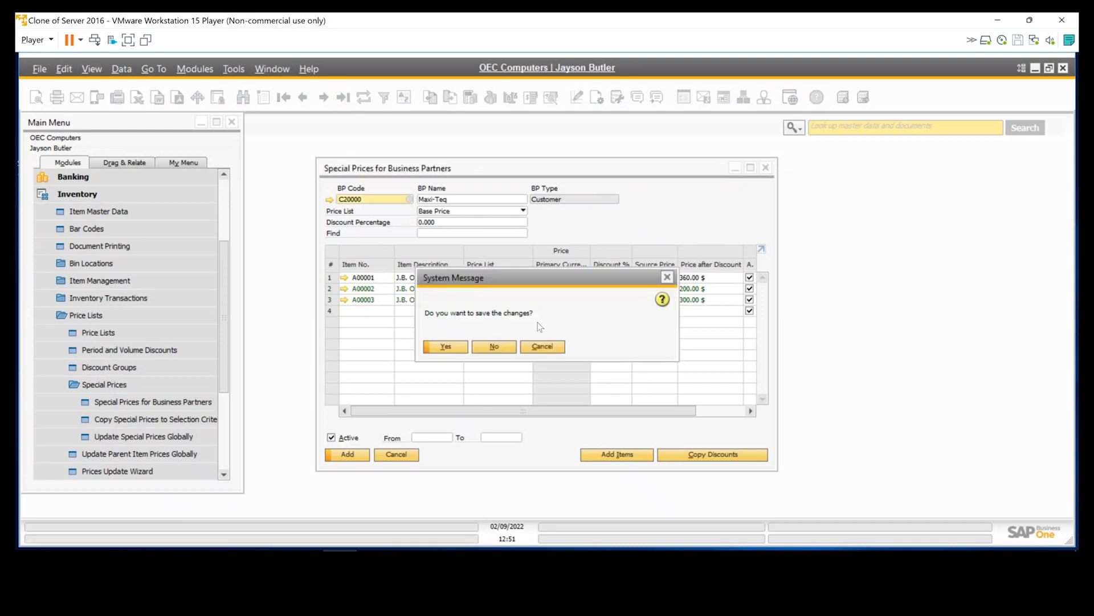
left_click(493, 347)
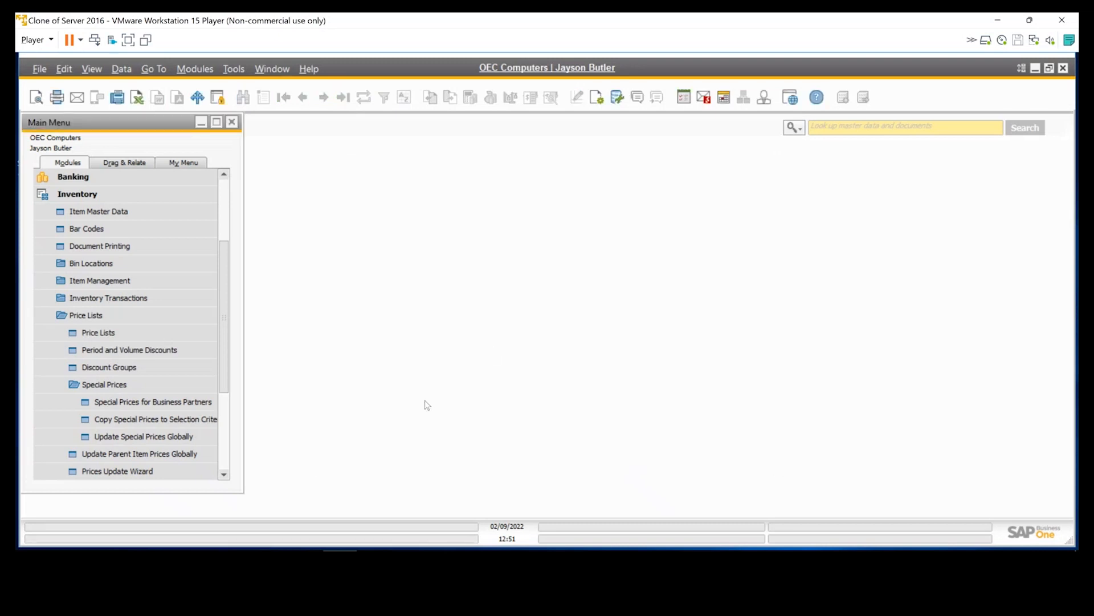
Open Update Special Prices Globally to view its discount change options, close it, and collapse the Special Prices group.
left_click(150, 438)
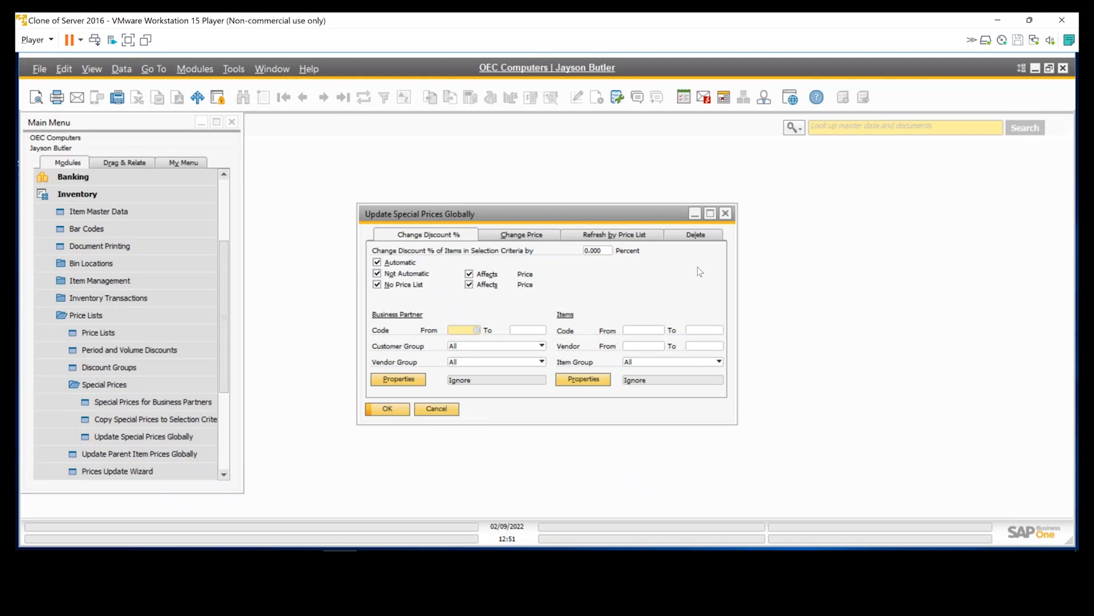
left_click(726, 213)
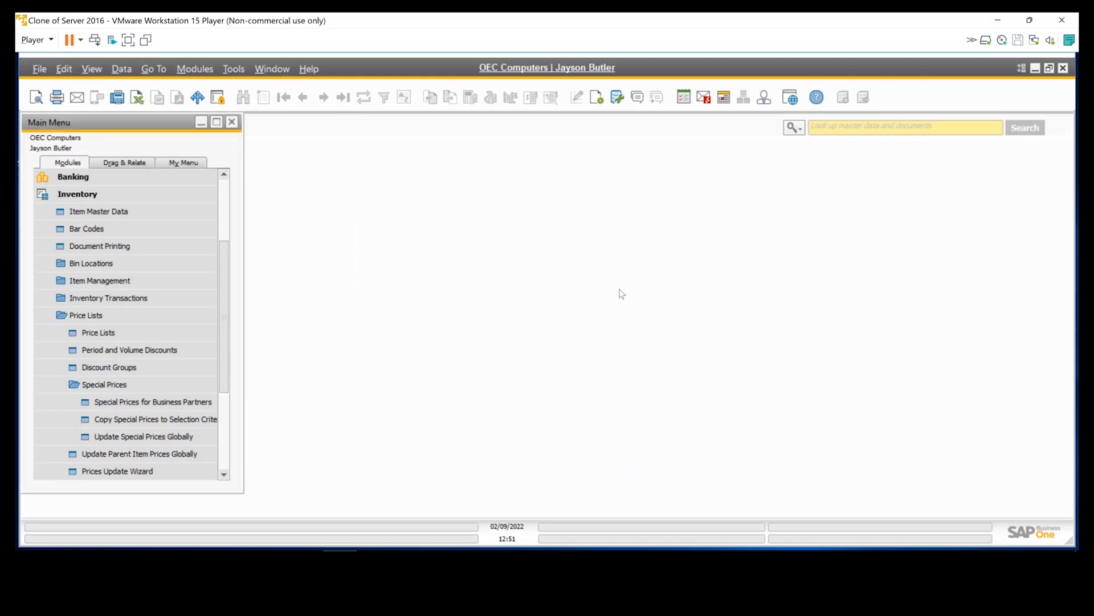
left_click(104, 384)
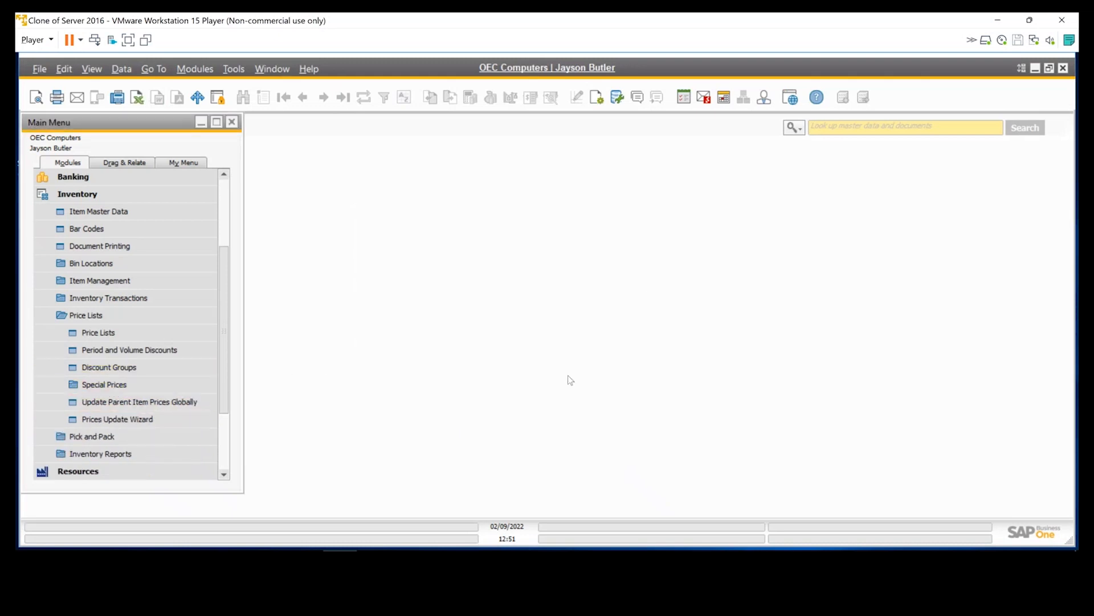
Open the Prices Update Wizard, advance to the Update Methods stage to view the available methods, and close the wizard.
key("Down")
key("Down")
key("Return")
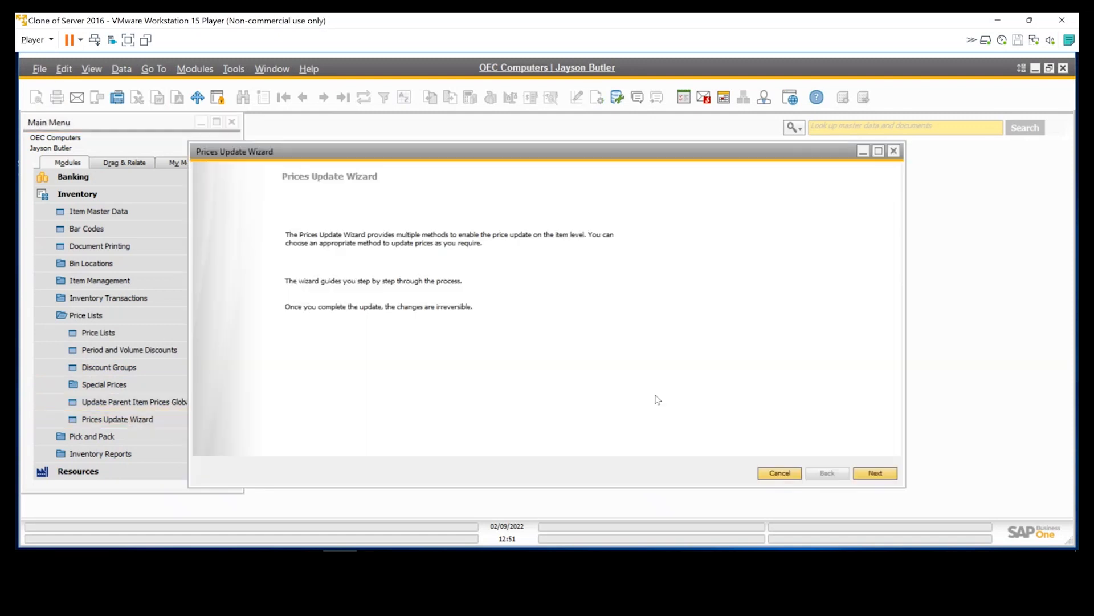
left_click(884, 478)
left_click(885, 479)
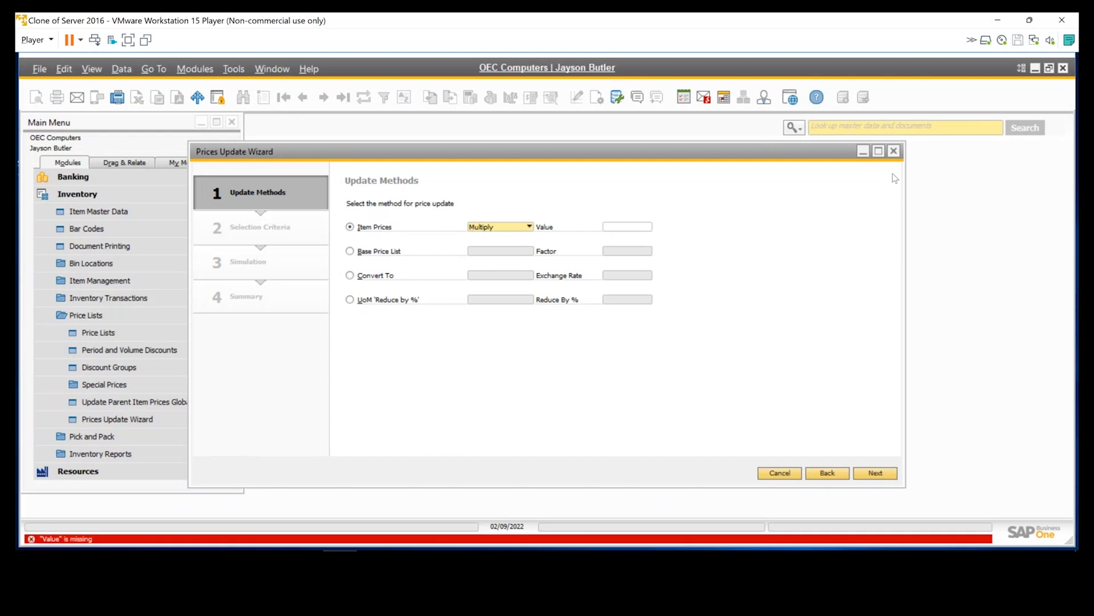
left_click(894, 151)
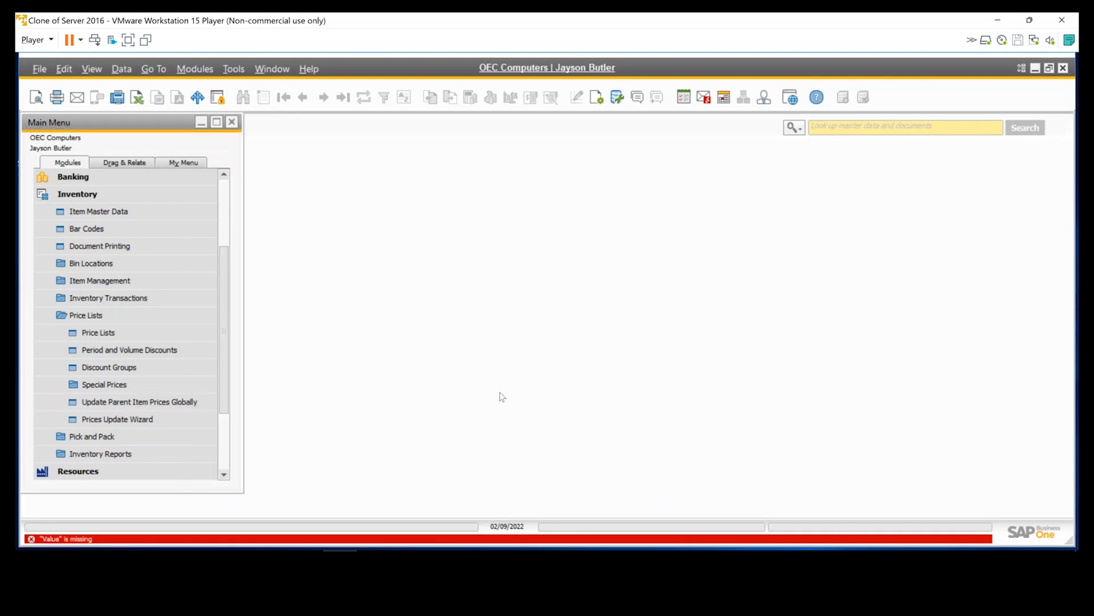
Open the Pick Pack and Production Manager and list open sales orders for all warehouses using the default selection criteria.
left_click(117, 315)
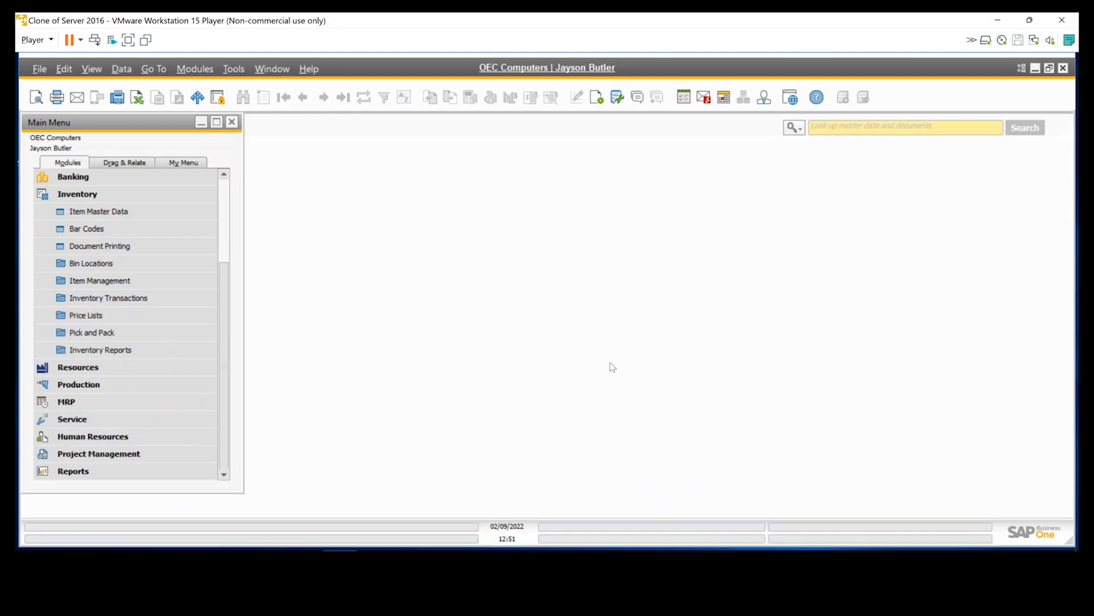
left_click(89, 333)
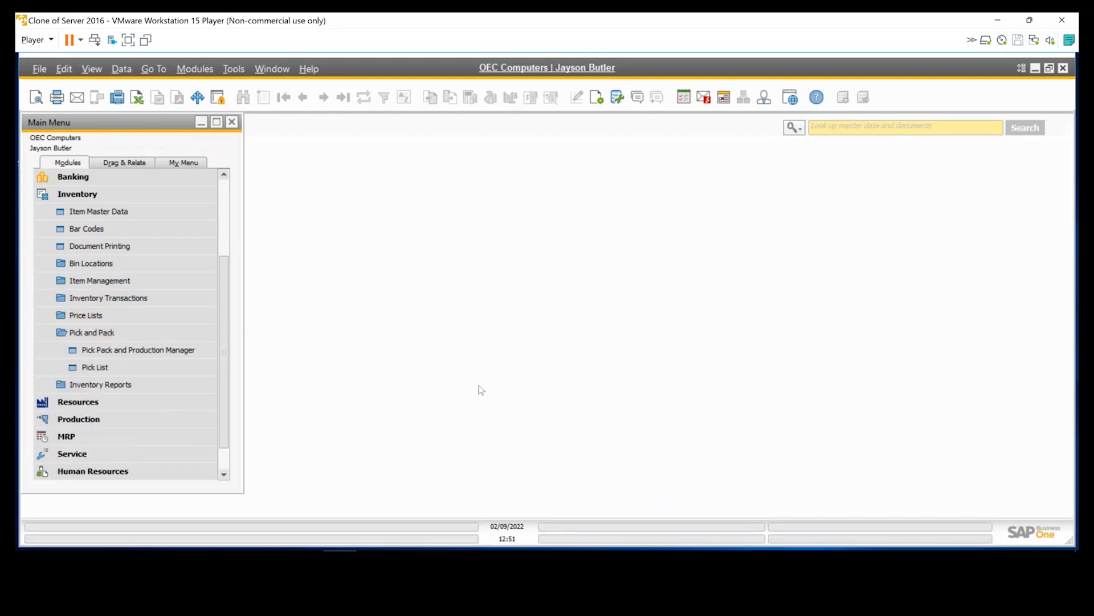
left_click(133, 350)
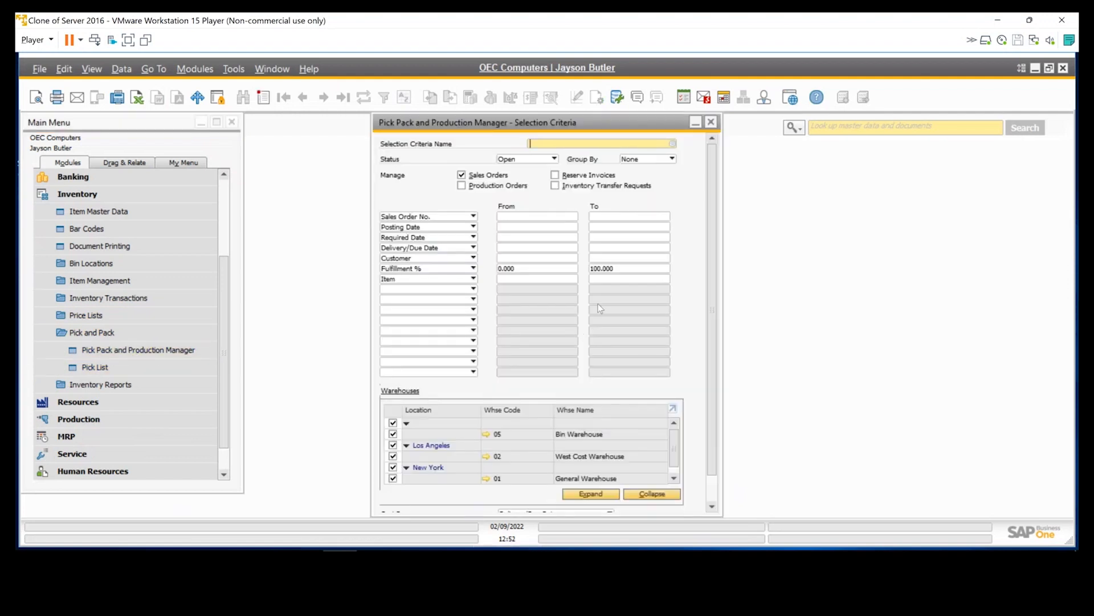
left_click_drag(712, 444, 696, 310)
left_click_drag(710, 289, 715, 349)
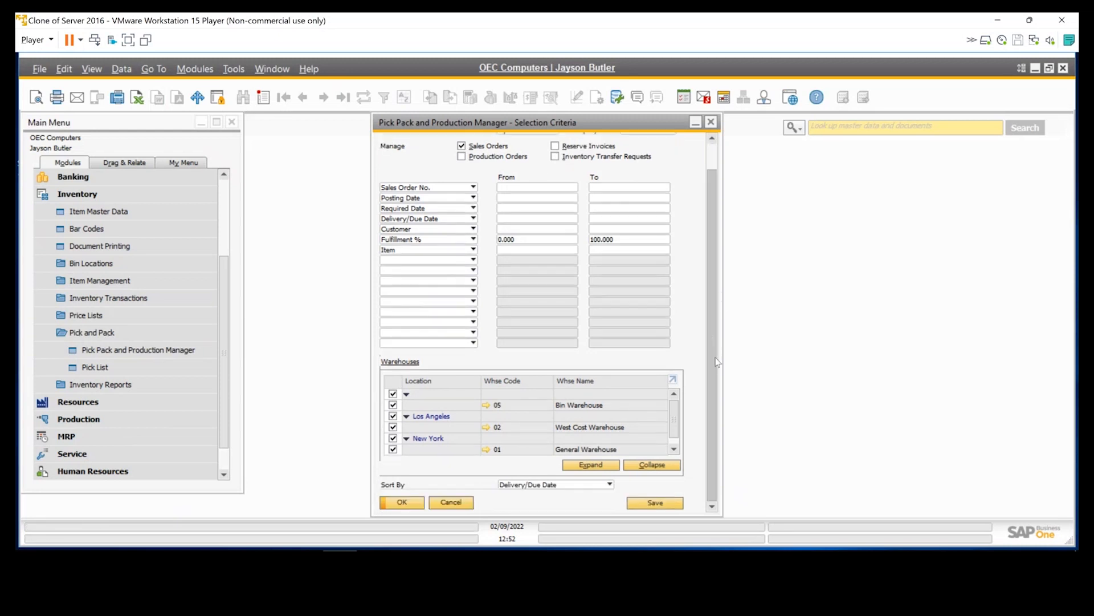
left_click(412, 502)
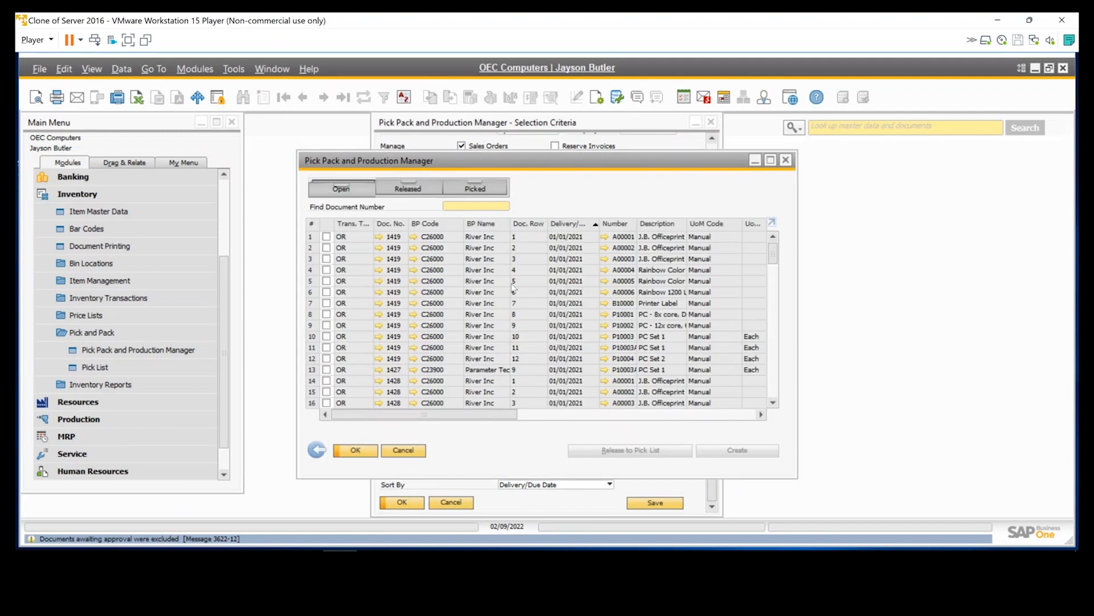
Review the Open, Released and Picked lists in the maximized Pick Pack and Production Manager, and close it.
left_click(770, 160)
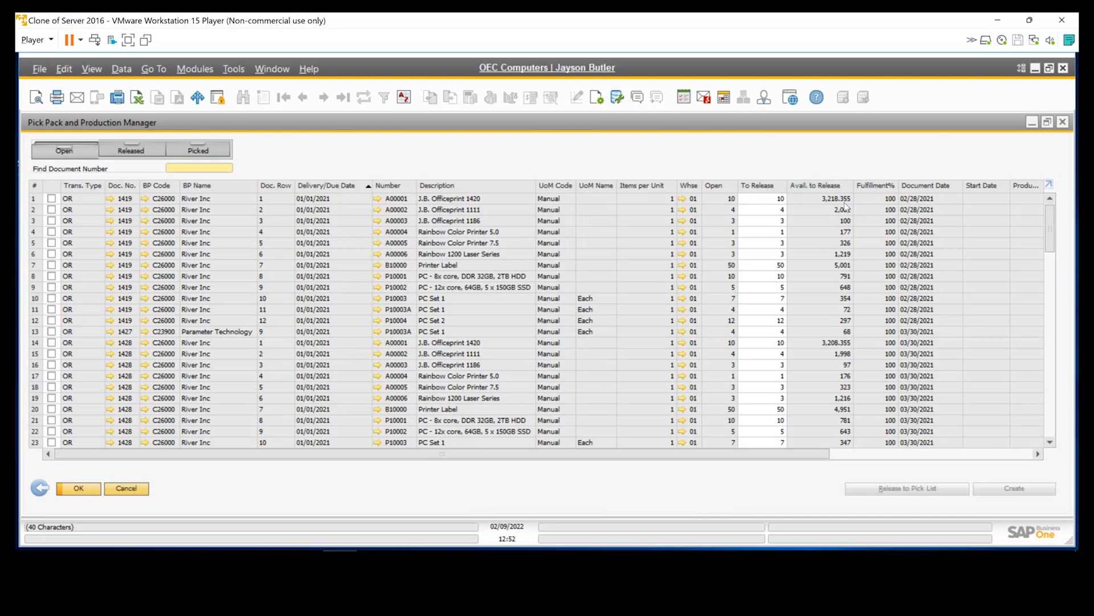
left_click_drag(1050, 235, 1042, 452)
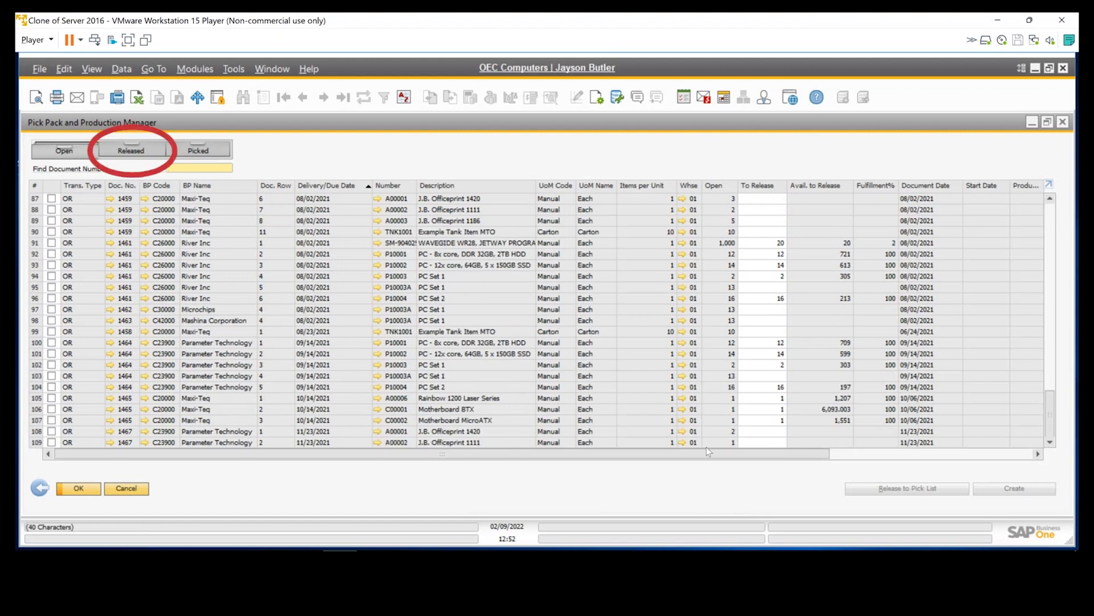
left_click(143, 153)
left_click(208, 150)
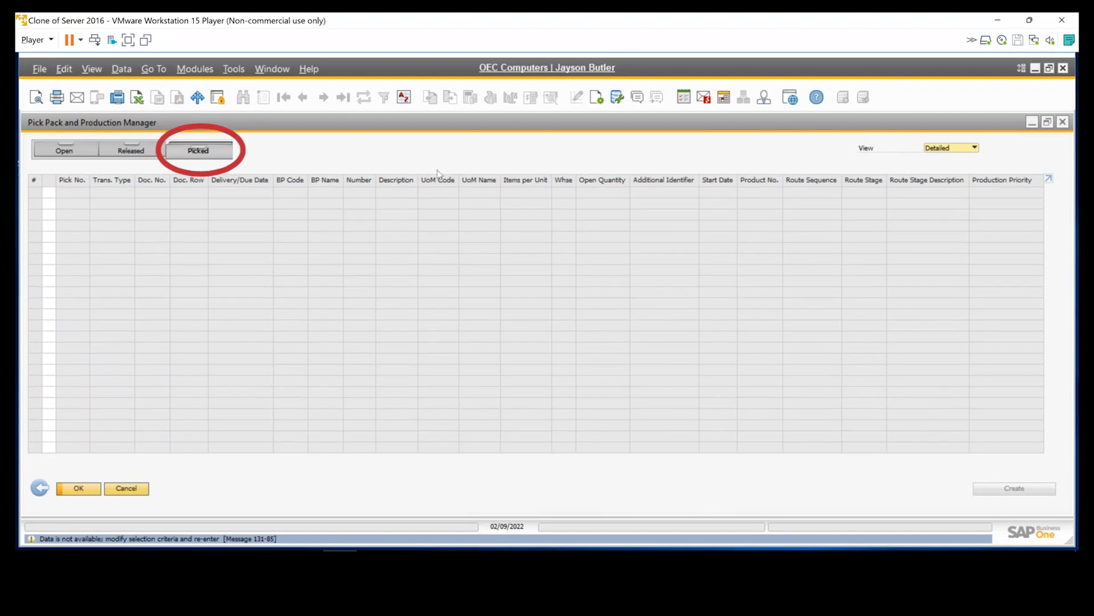
left_click(1063, 122)
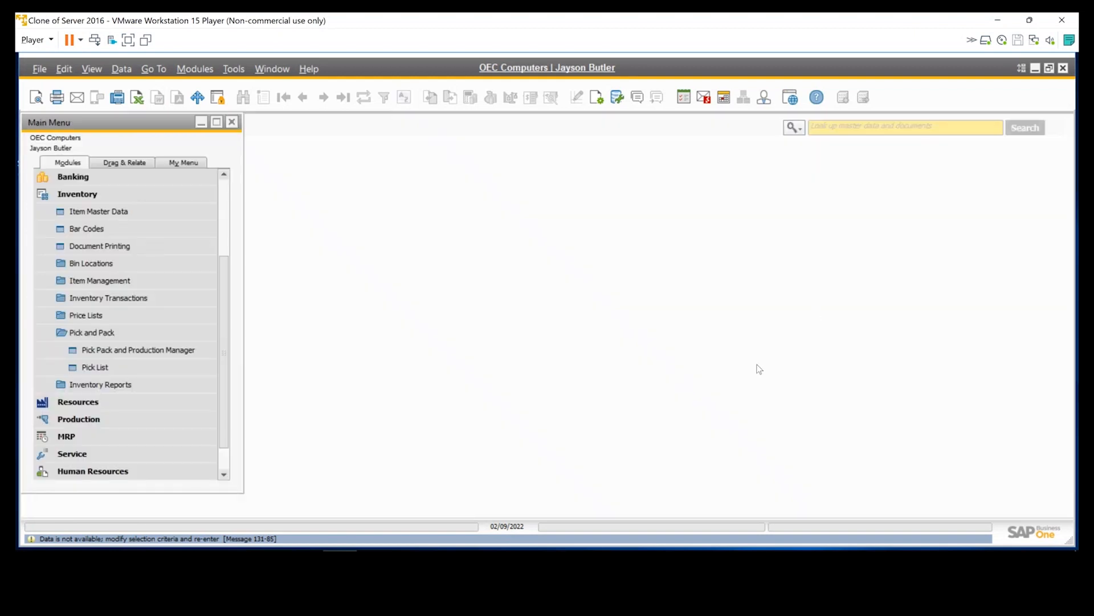
Open Pick List, browse to pick number 1, examine its full line details in the maximized window, and close it.
left_click(96, 367)
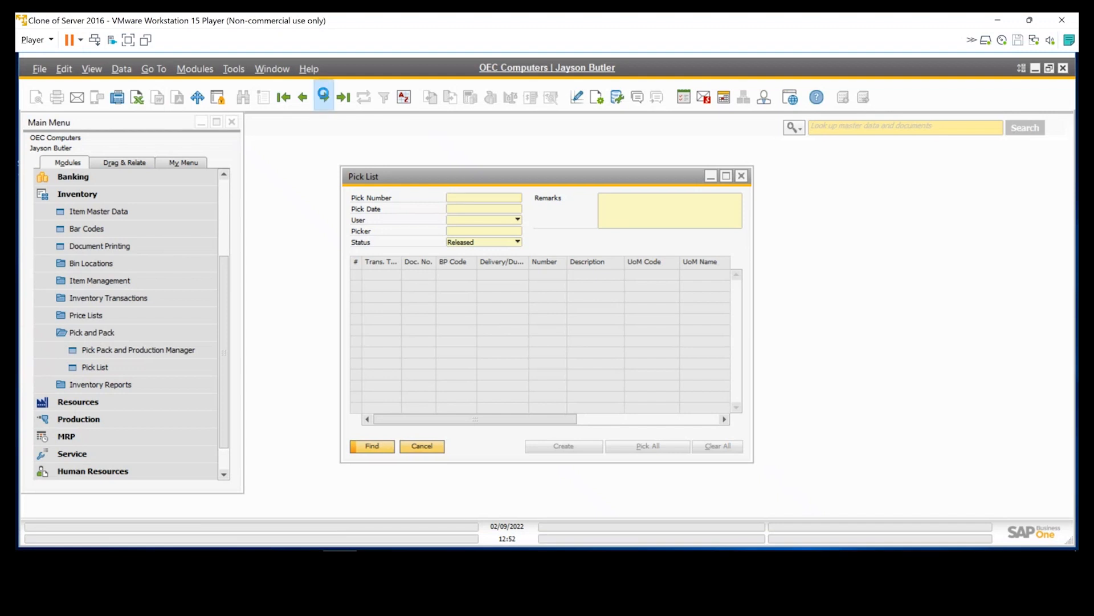
left_click(324, 96)
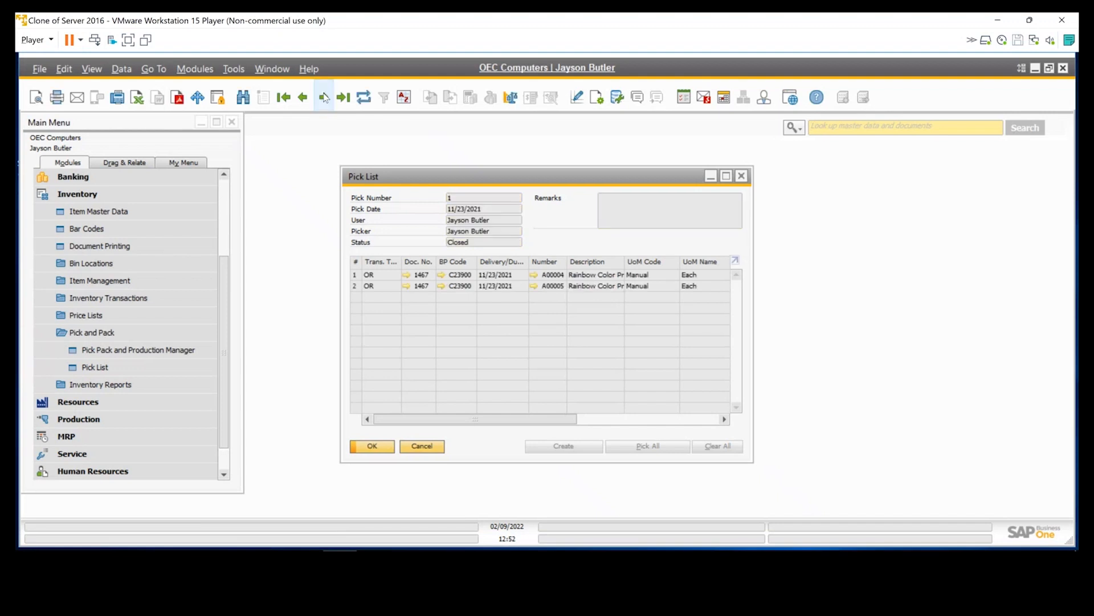
left_click(727, 176)
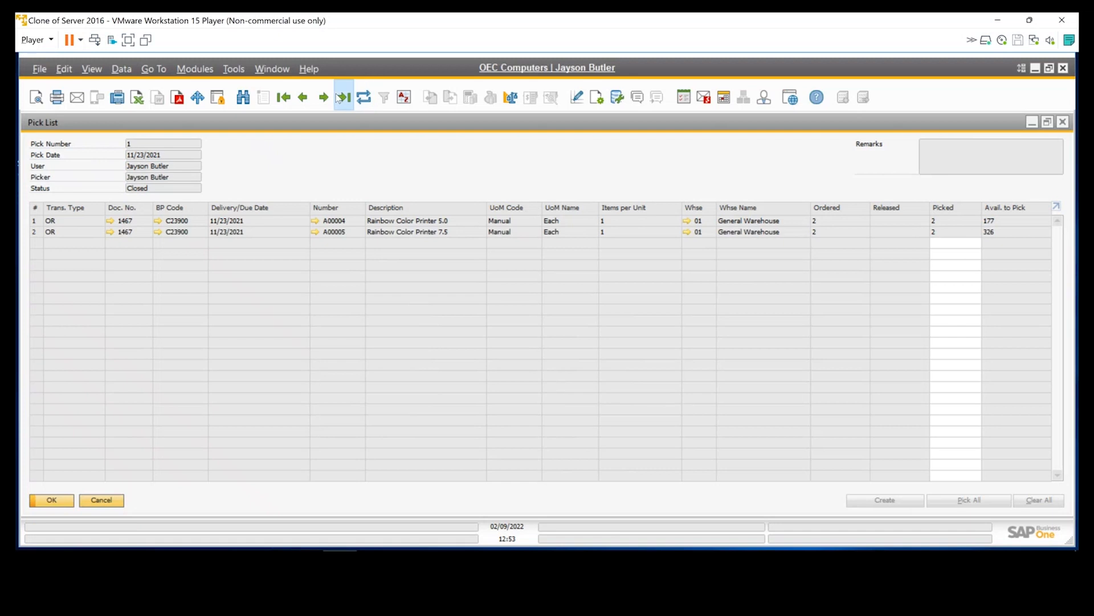
left_click(1063, 122)
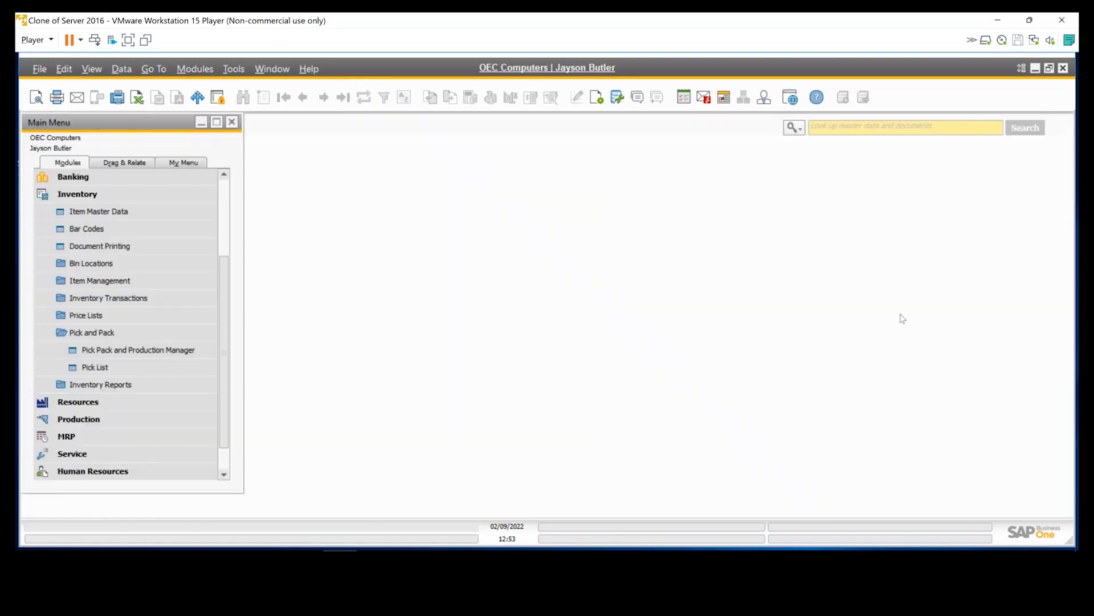
Collapse Pick and Pack, expand Inventory Reports, and look through the available reports.
left_click(88, 333)
left_click(108, 350)
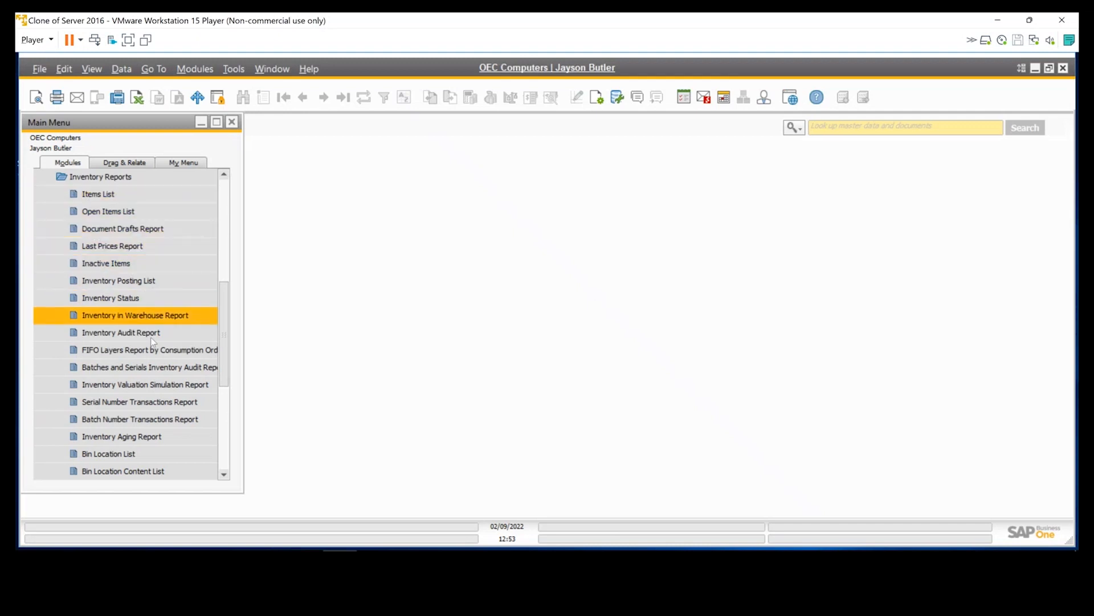
scroll(151, 337, "down", 2)
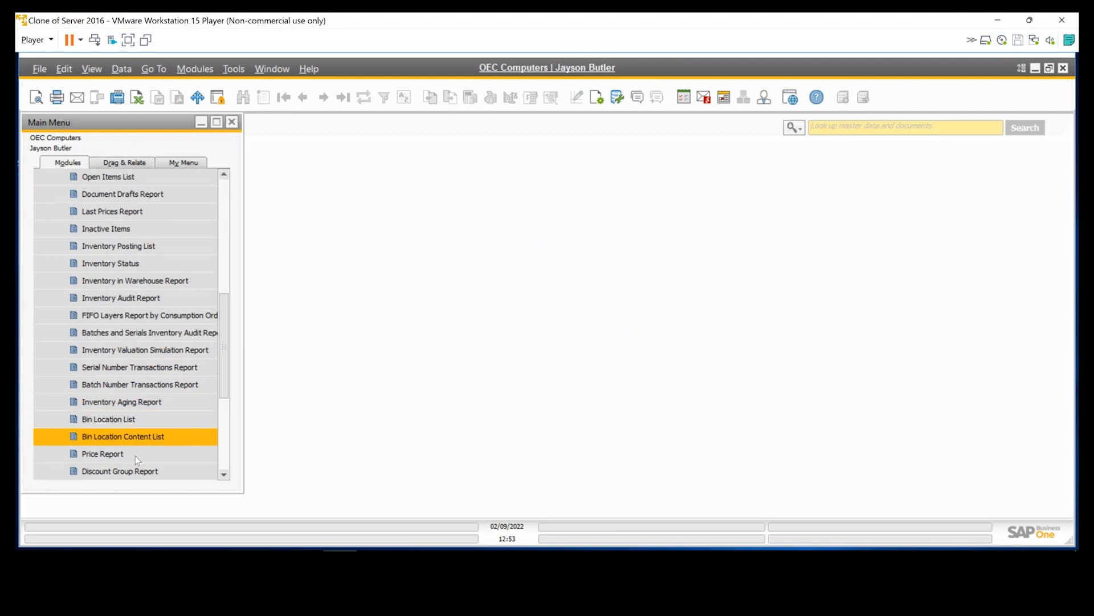
scroll(145, 447, "down", 7)
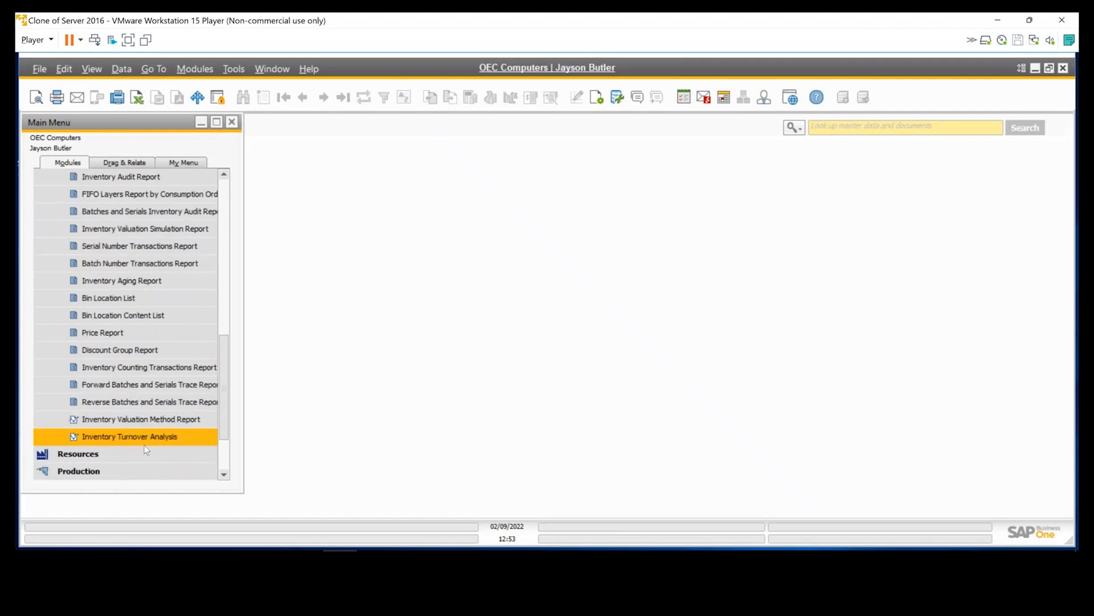
scroll(147, 451, "up", 1)
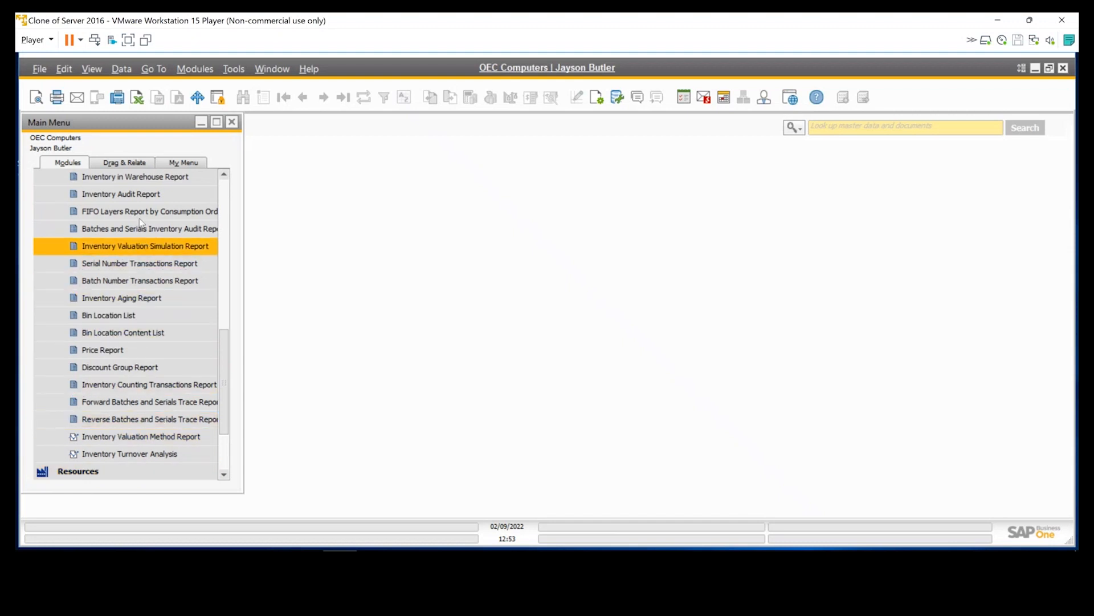
Open the Inventory Audit Report and set its system date range from 01/01/2021 to 02/09/2022.
left_click(134, 195)
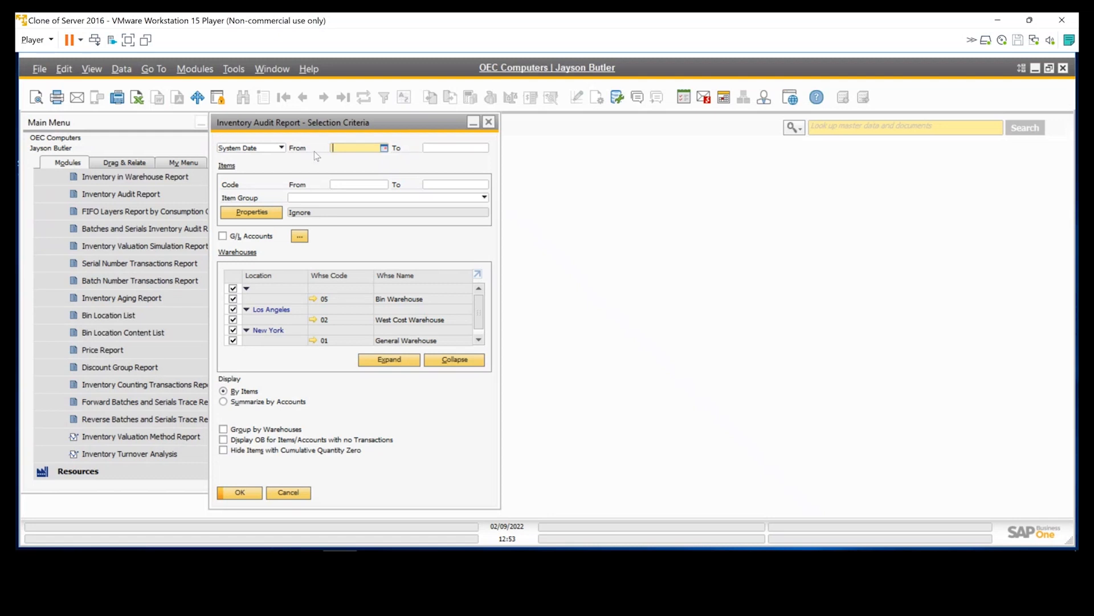
left_click(344, 149)
type("1/0")
type("1/")
key("Tab")
type("2")
key("Tab")
double_click(370, 148)
left_click(371, 148)
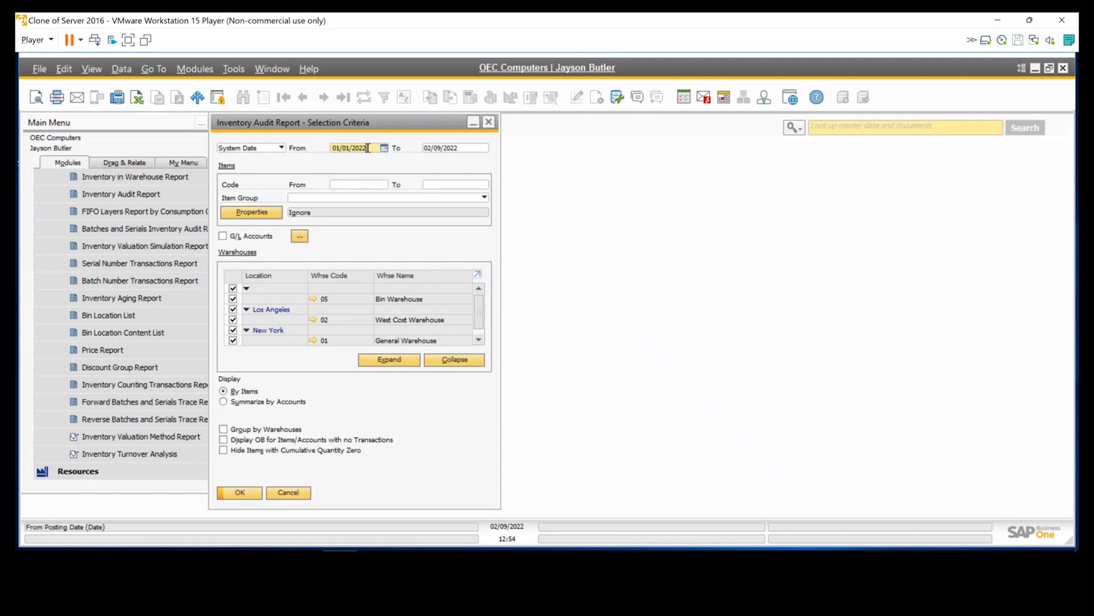
key("BackSpace")
type("1")
key("Tab")
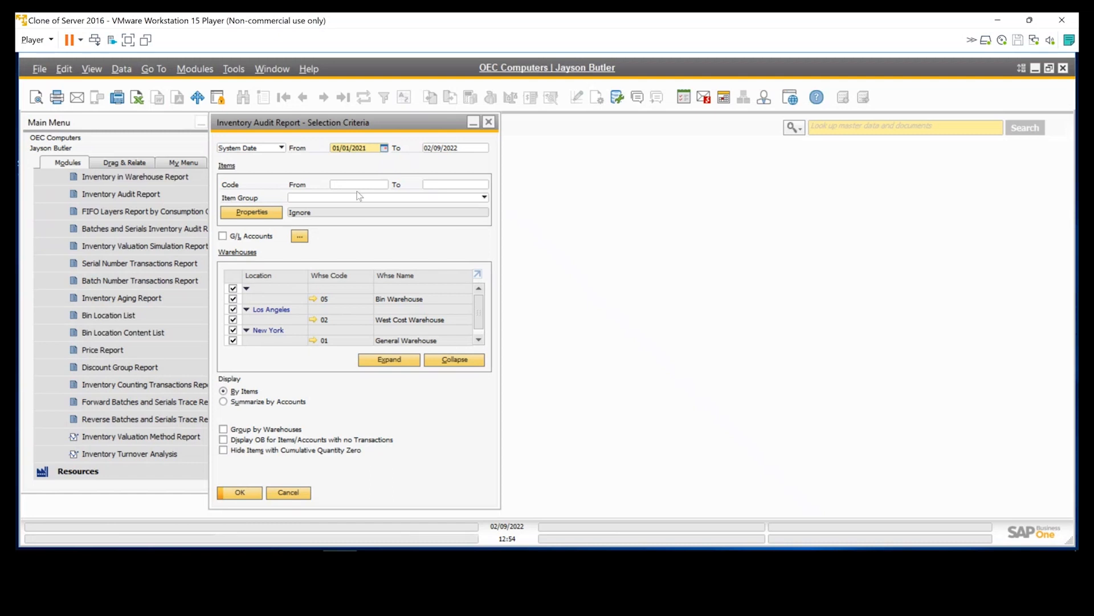
Restrict the audit report to item code A00001 in both the from and to values, and run the report.
key("Tab")
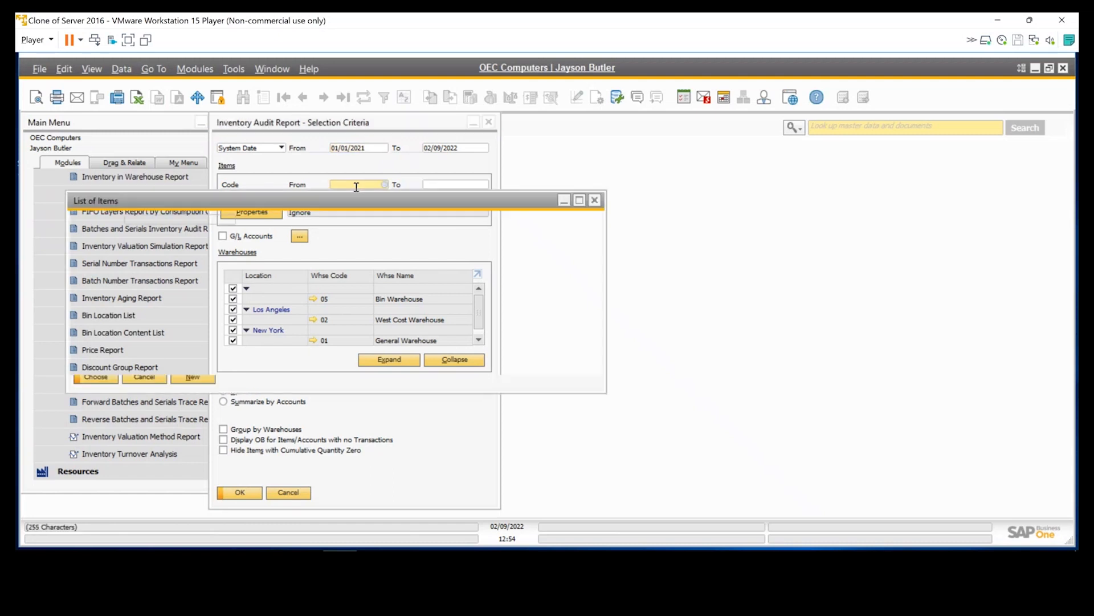
double_click(277, 246)
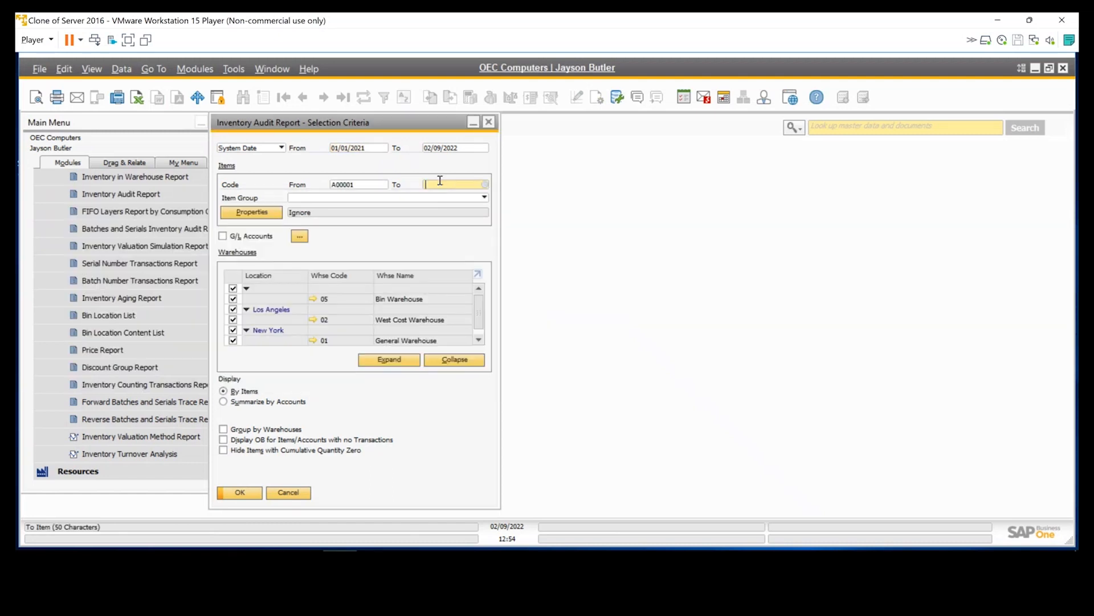
key("Tab")
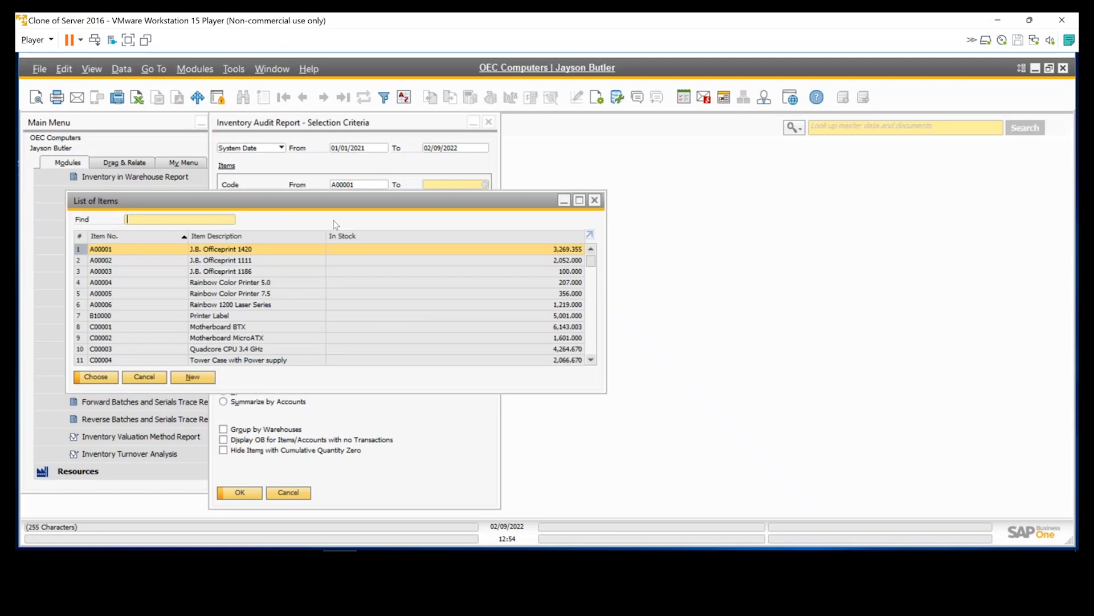
double_click(211, 250)
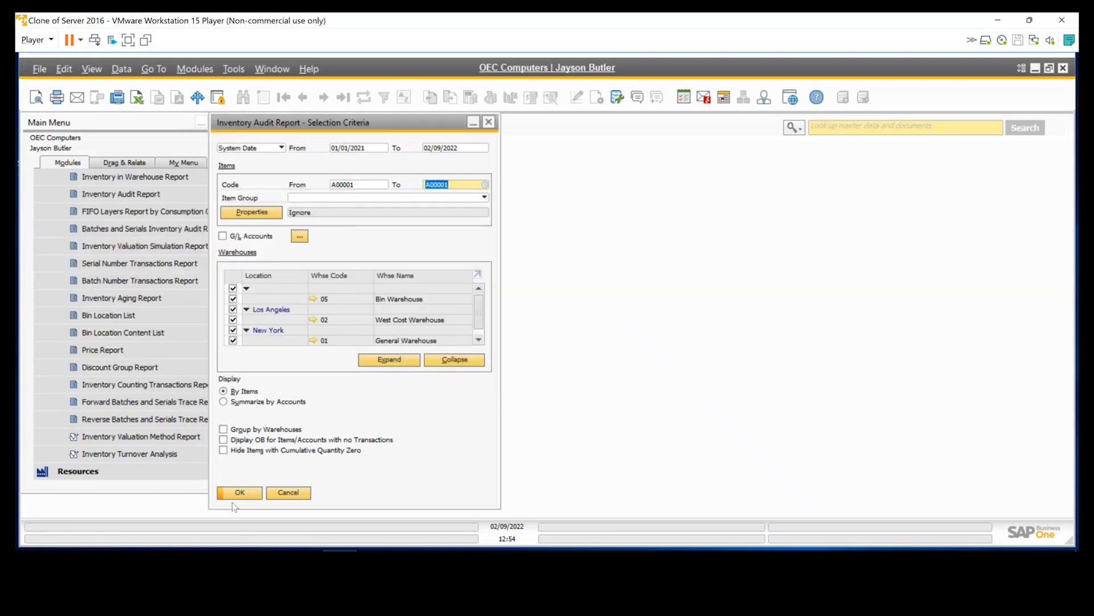
left_click(244, 493)
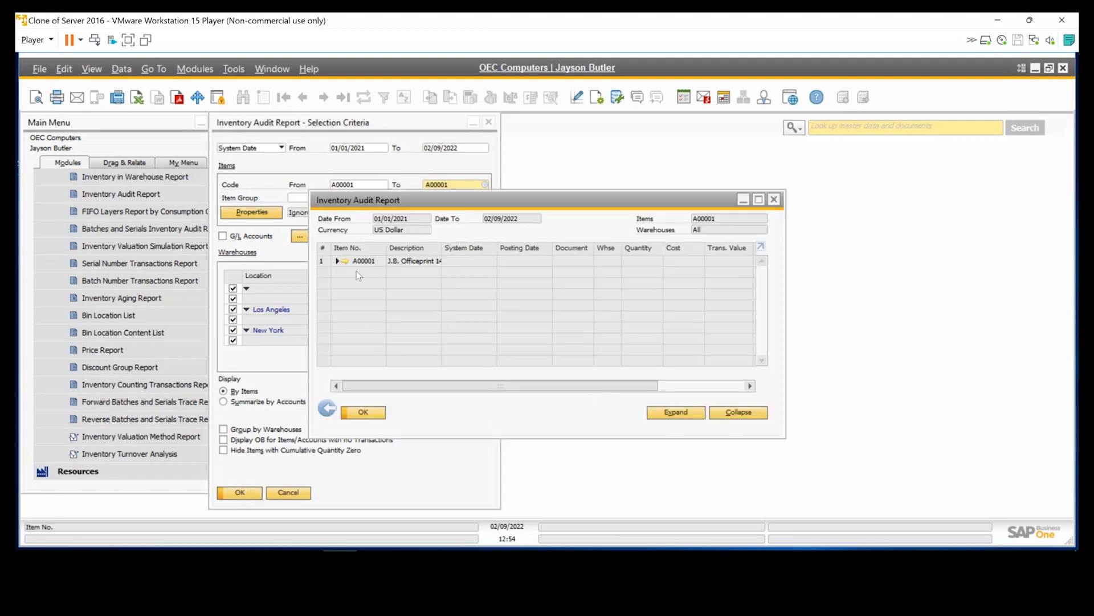
Expand item A00001 in the maximized audit report, review its transactions through the last row, and inspect and close a 10/06/2021 Goods Receipt PO.
left_click(337, 262)
left_click(762, 199)
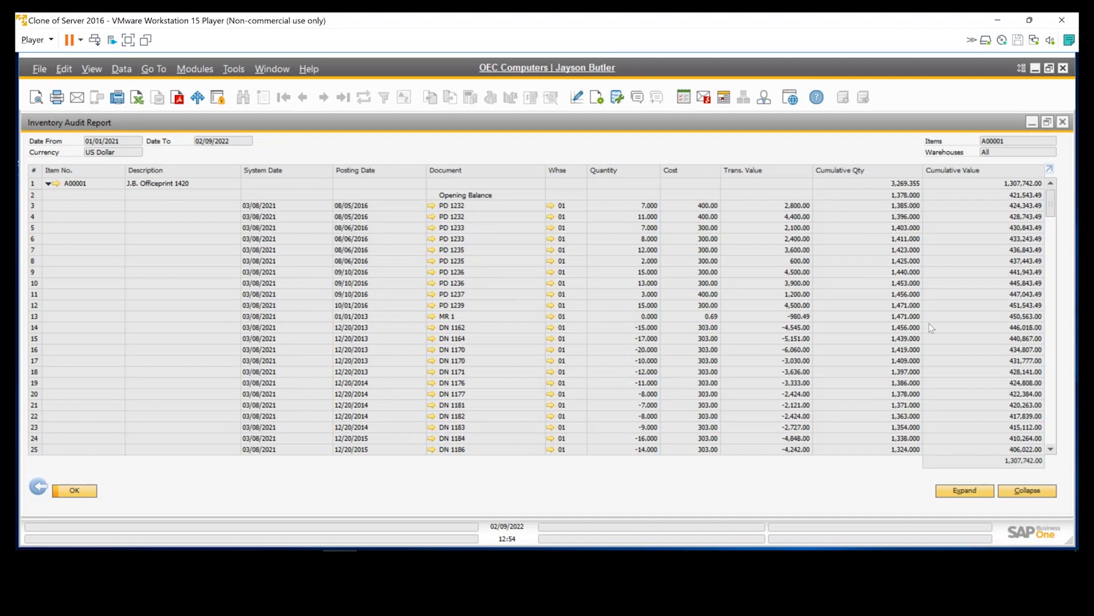
scroll(991, 336, "down", 7)
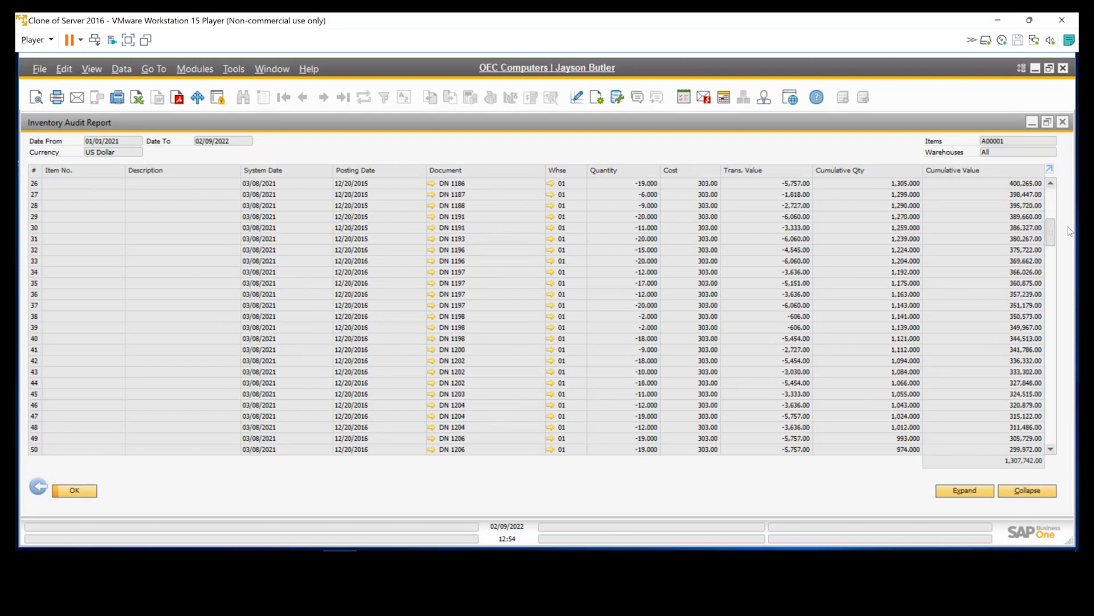
left_click_drag(1051, 230, 1063, 442)
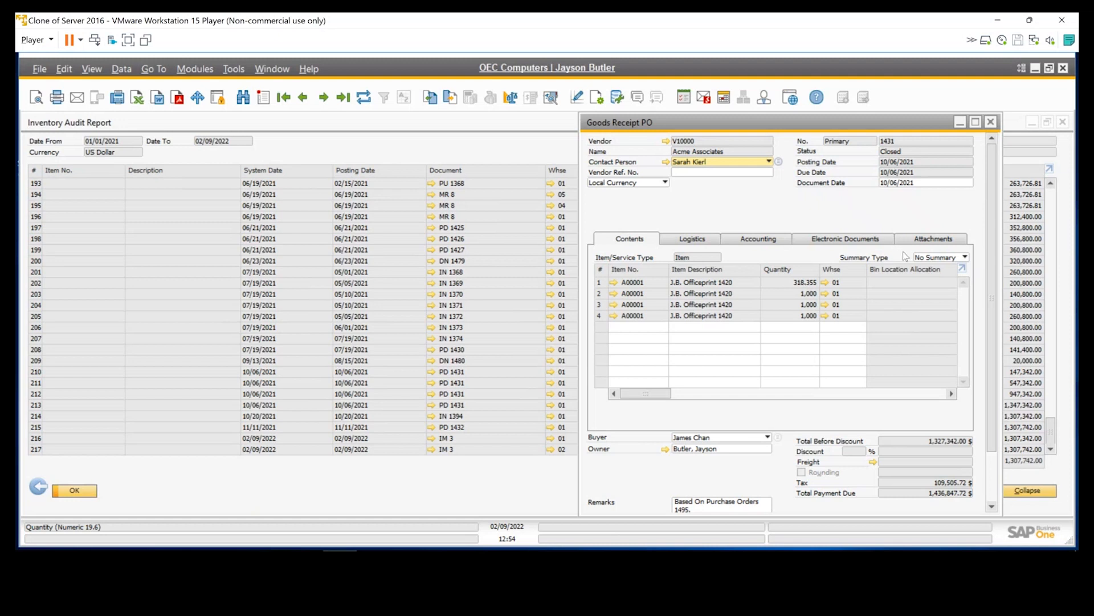
left_click(991, 121)
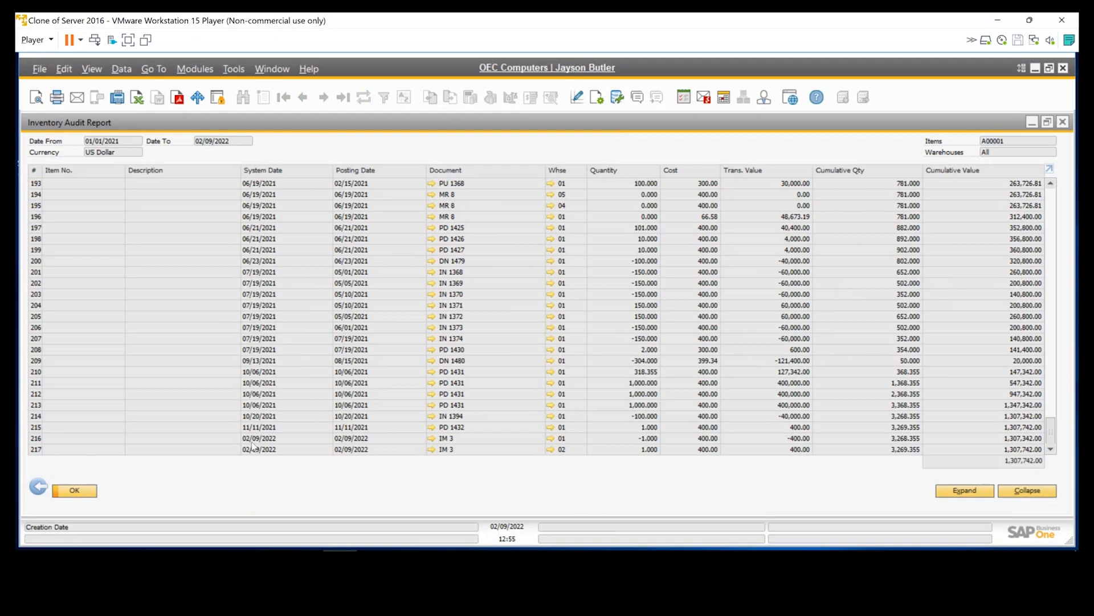
Leave the Inventory Audit Report and its selection criteria, and collapse the Inventory module in the Main Menu.
left_click(35, 485)
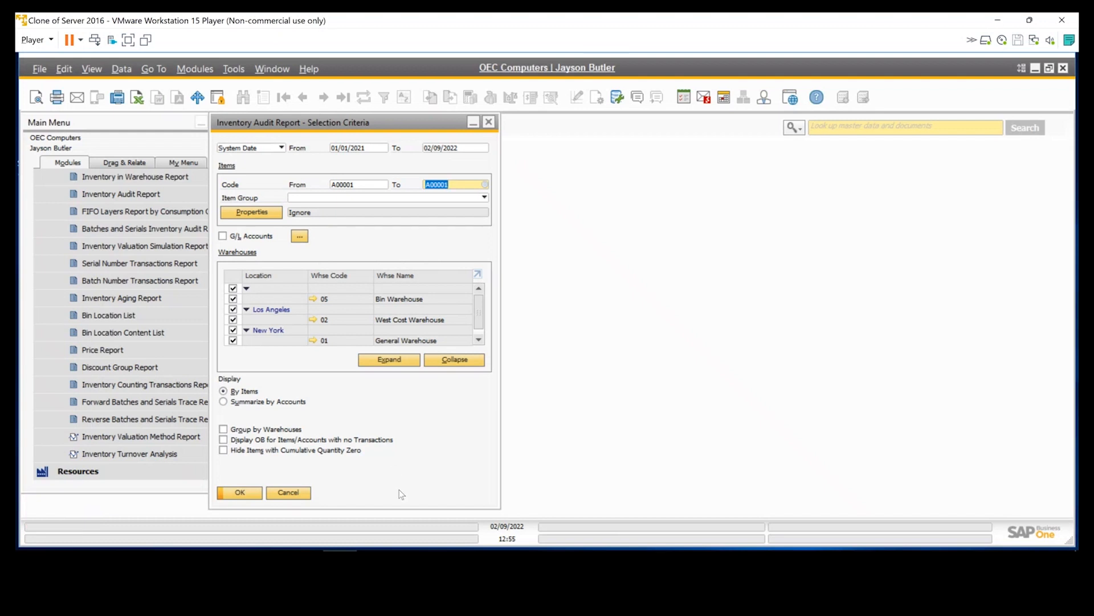
left_click(489, 122)
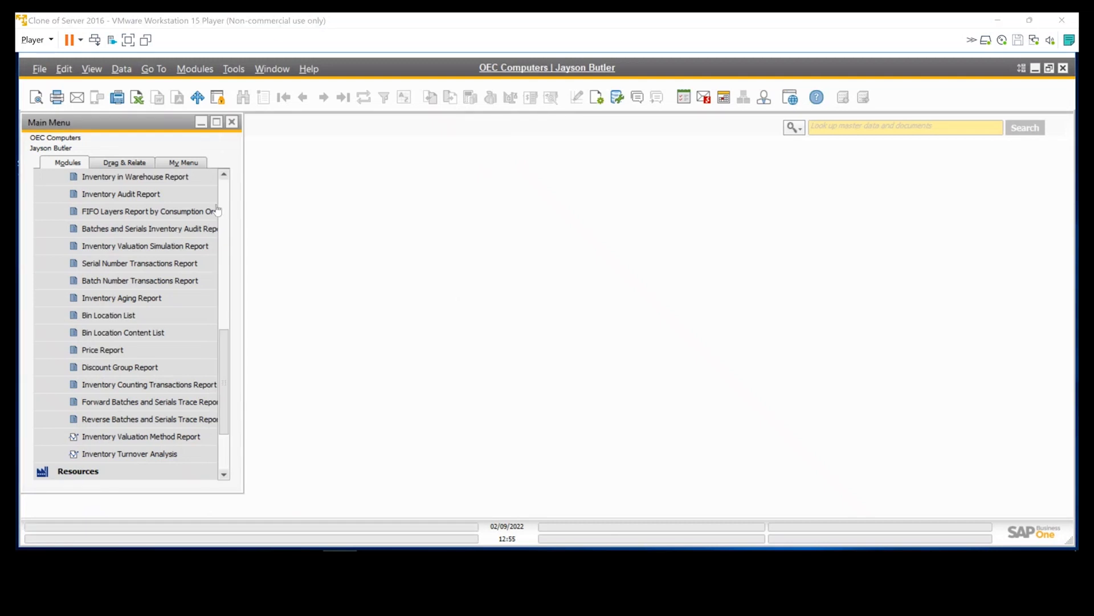
scroll(135, 235, "up", 10)
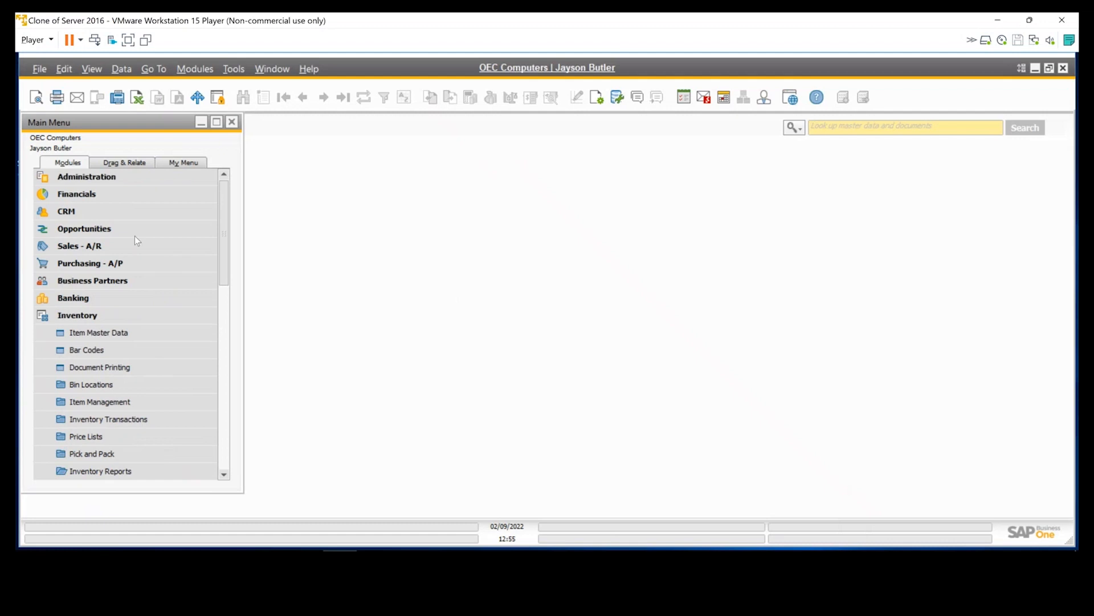
left_click(84, 320)
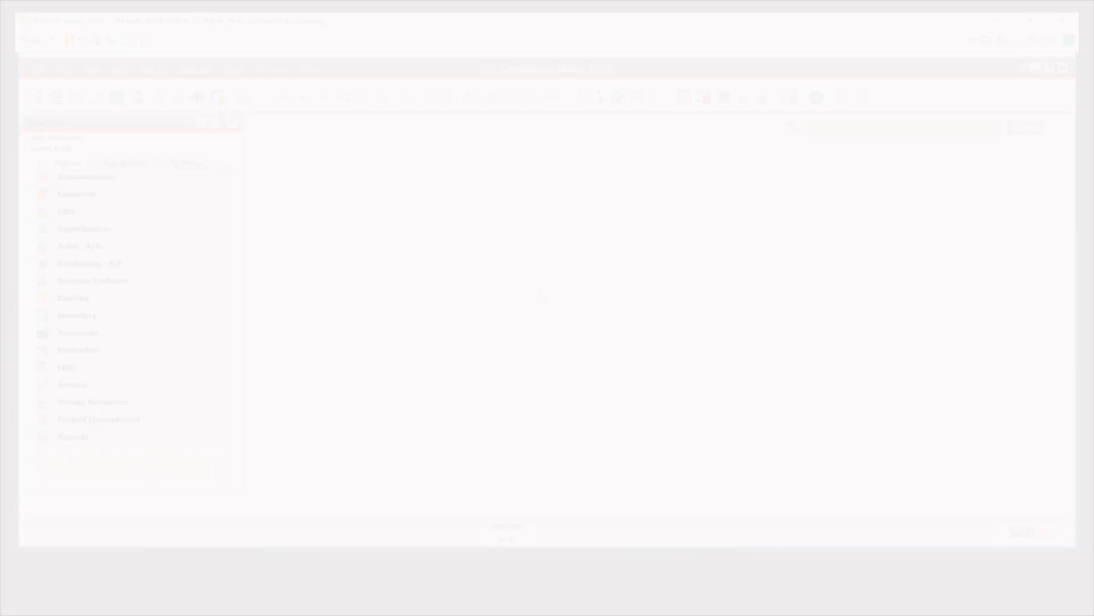